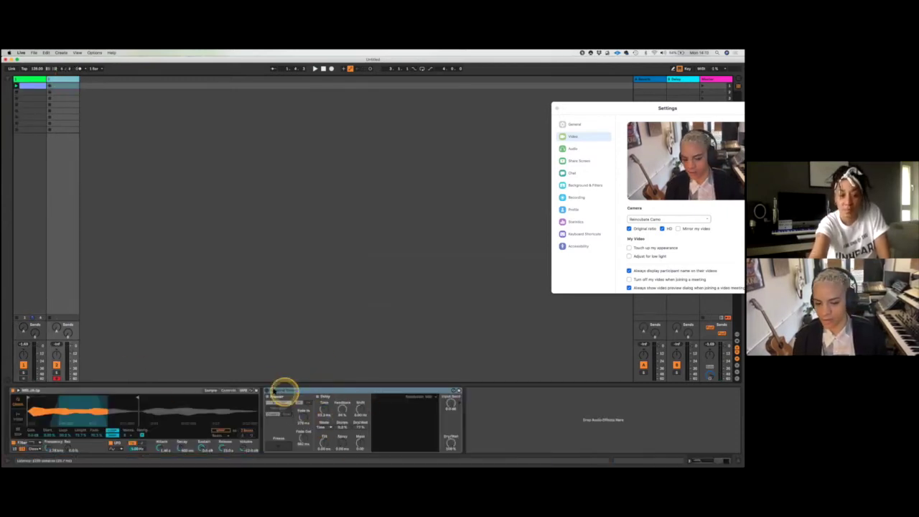
Remove the Spectral Time effect from the sampler track's device chain.
{"action": "left_click", "coordinate": [332, 390]}
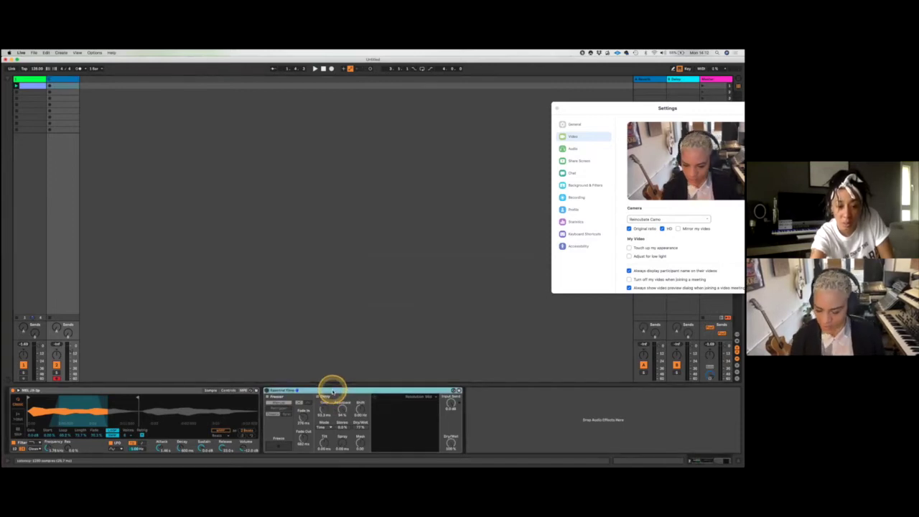
{"action": "left_click_drag", "start_coordinate": [333, 390], "coordinate": [156, 383]}
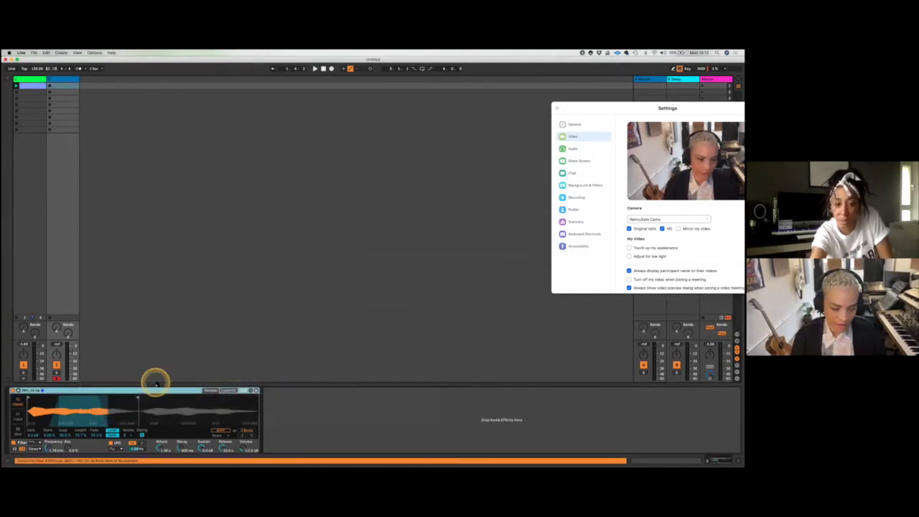
{"action": "left_click", "coordinate": [66, 205]}
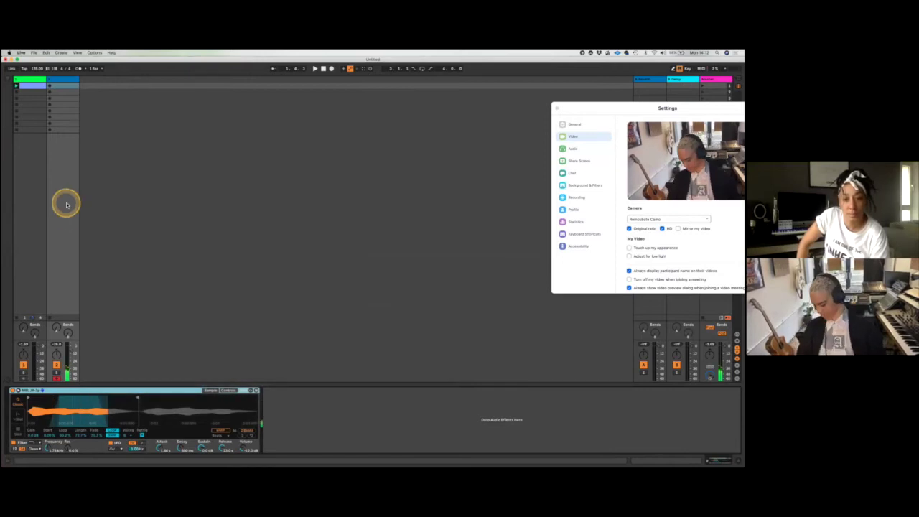
Create an empty MIDI clip in track 2's first slot and enlarge its note editor with the velocity lane hidden.
{"action": "left_click", "coordinate": [63, 83]}
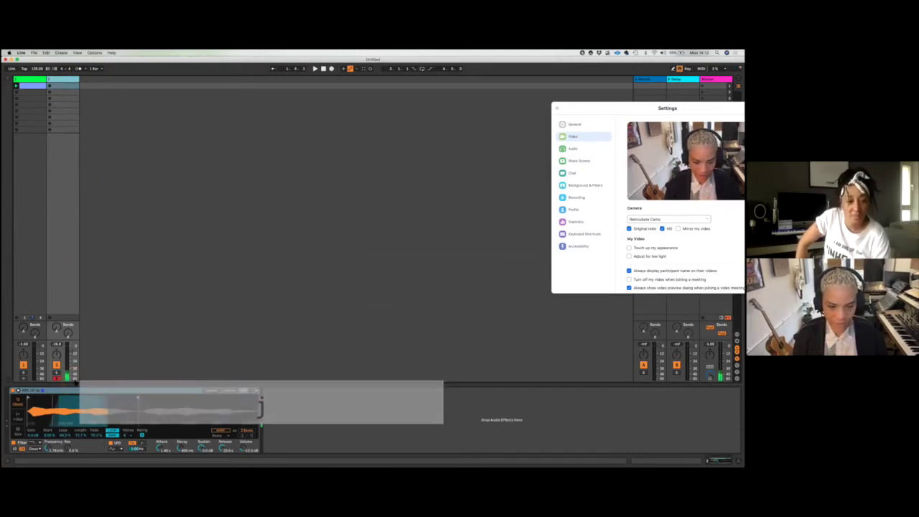
{"action": "double_click", "coordinate": [70, 87]}
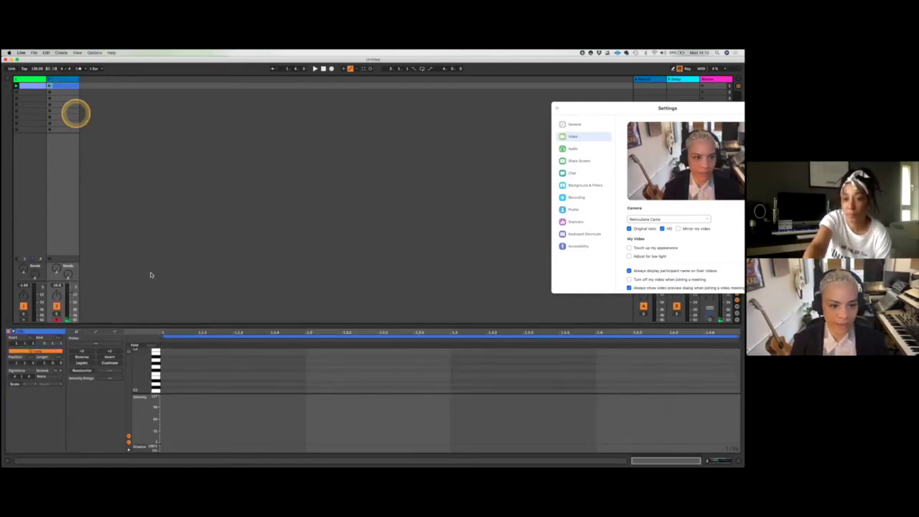
{"action": "left_click", "coordinate": [187, 324]}
{"action": "left_click_drag", "start_coordinate": [187, 323], "coordinate": [186, 209]}
{"action": "left_click", "coordinate": [127, 444]}
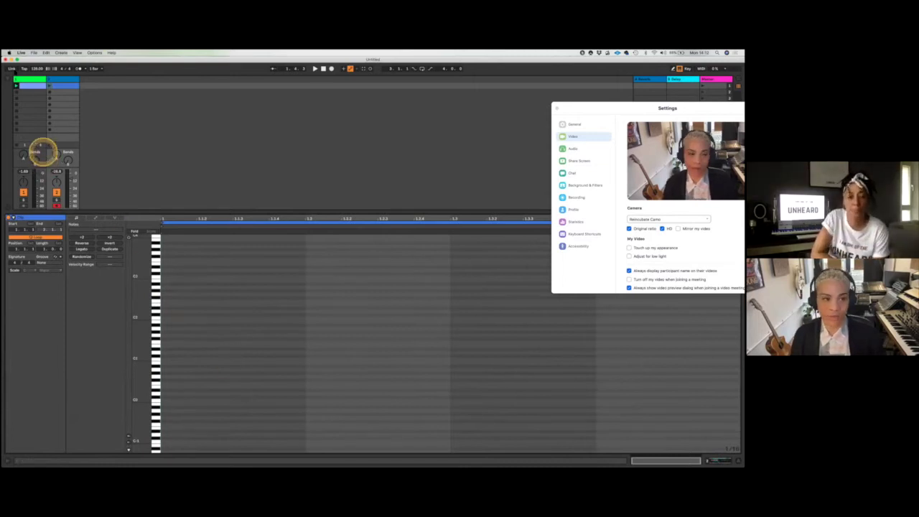
{"action": "left_click", "coordinate": [9, 81]}
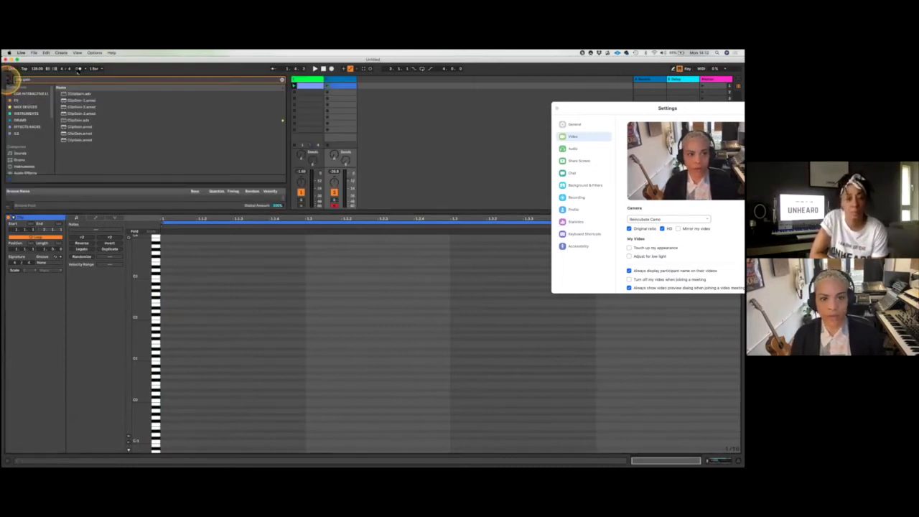
{"action": "left_click", "coordinate": [283, 79]}
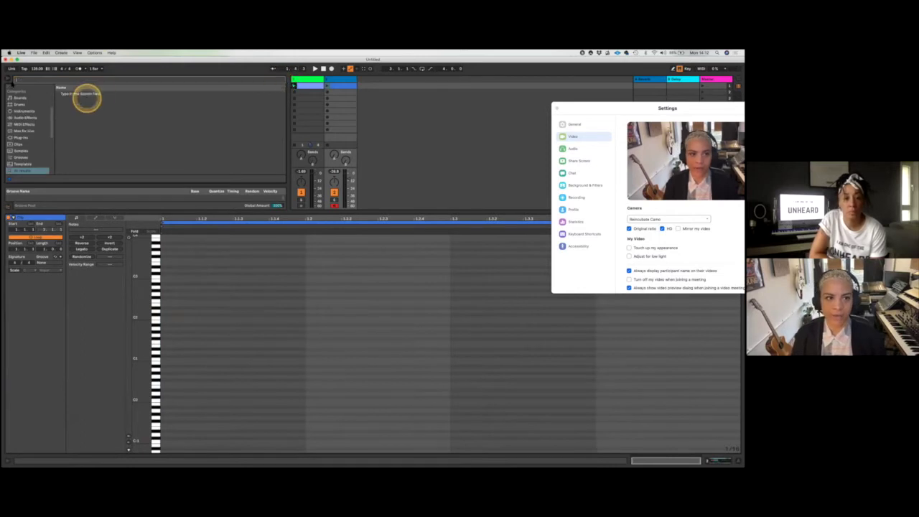
{"action": "scroll", "coordinate": [26, 139], "scroll_direction": "down", "scroll_amount": 5}
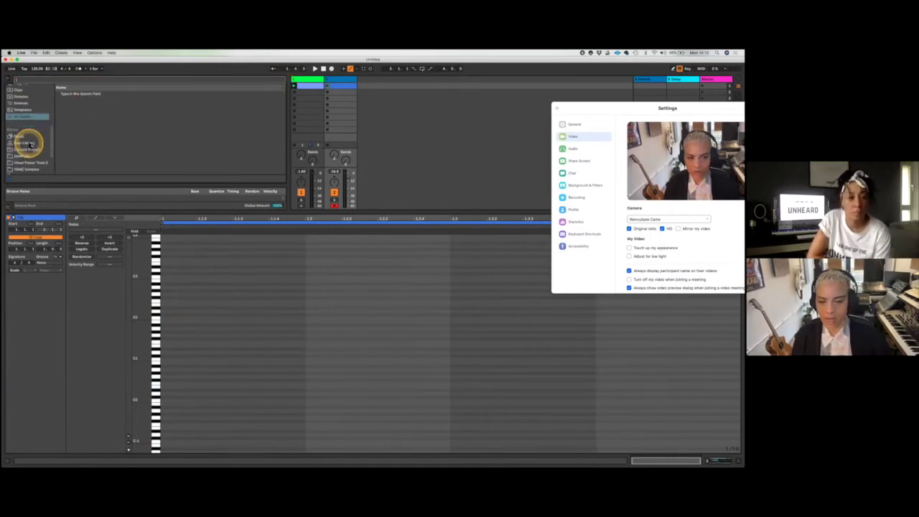
{"action": "left_click", "coordinate": [8, 81]}
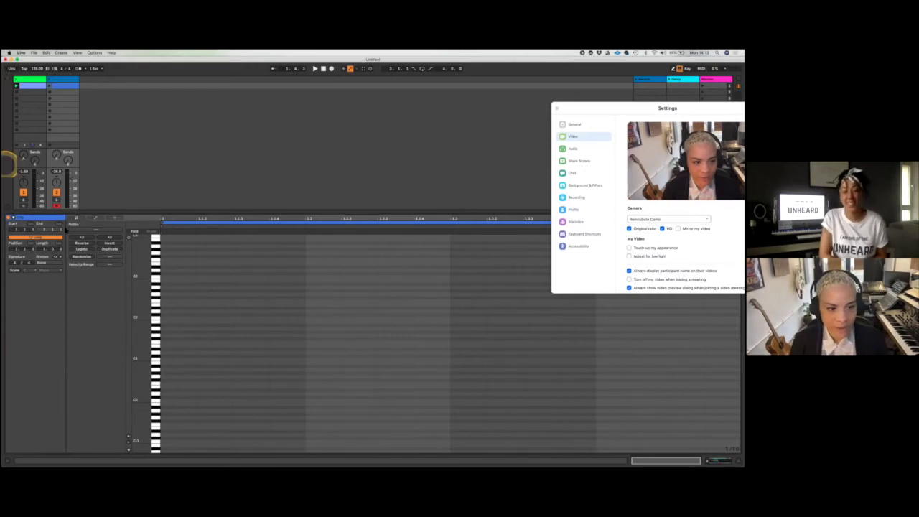
Turn on the scale setting for the MIDI clip and set its root note to E.
{"action": "left_click", "coordinate": [15, 271]}
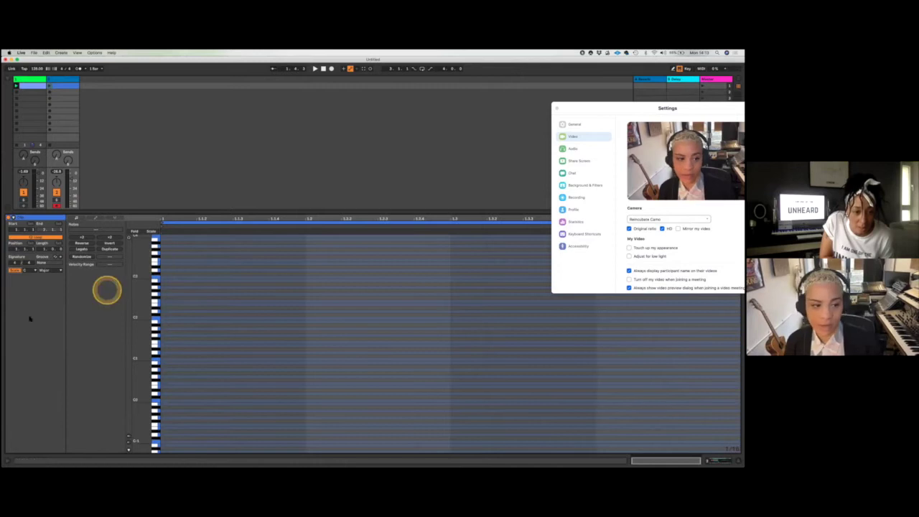
{"action": "left_click", "coordinate": [32, 271]}
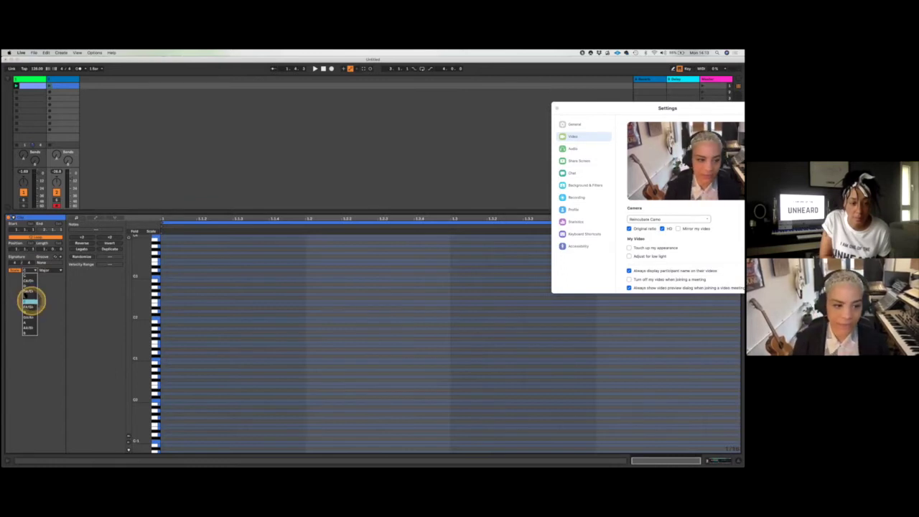
{"action": "left_click", "coordinate": [27, 294]}
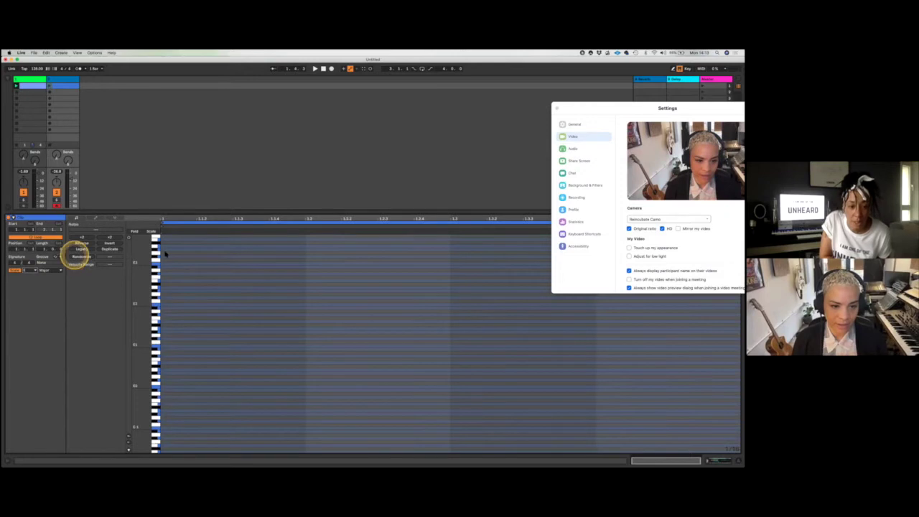
Try the Lydian Augmented scale on the clip and audition piano keys around E2.
{"action": "left_click", "coordinate": [61, 271]}
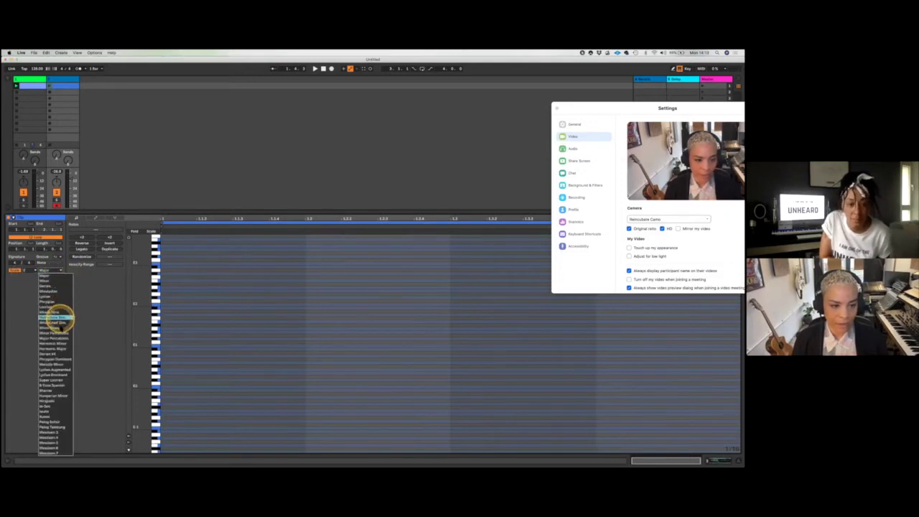
{"action": "left_click", "coordinate": [59, 369]}
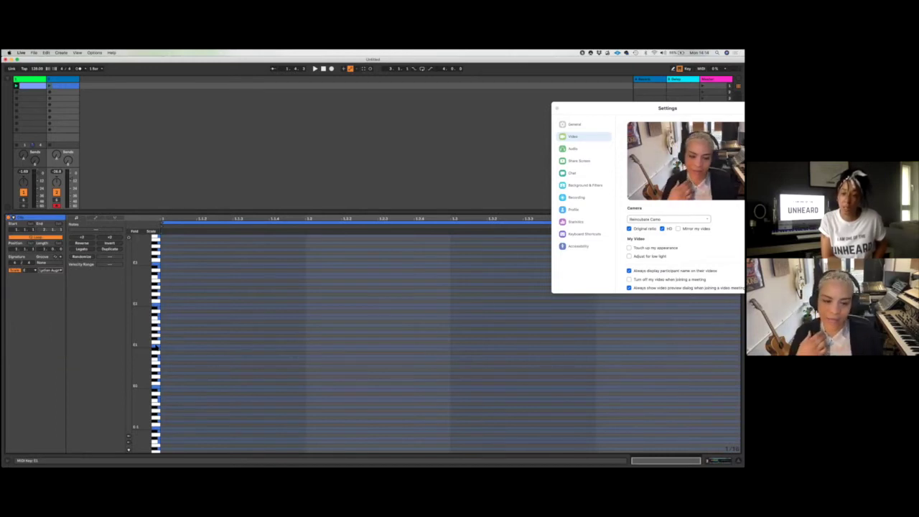
{"action": "left_click", "coordinate": [157, 305]}
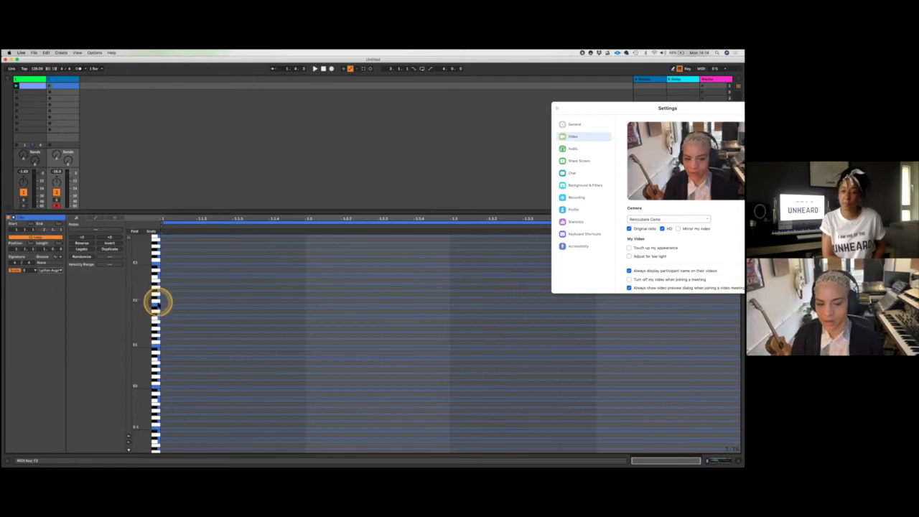
{"action": "left_click", "coordinate": [159, 295]}
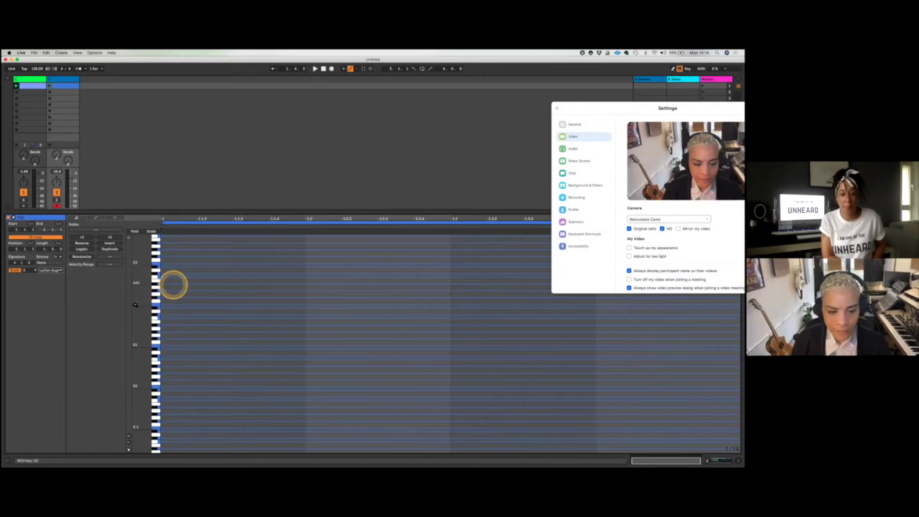
Set the clip's scale to Lydian.
{"action": "left_click", "coordinate": [50, 270]}
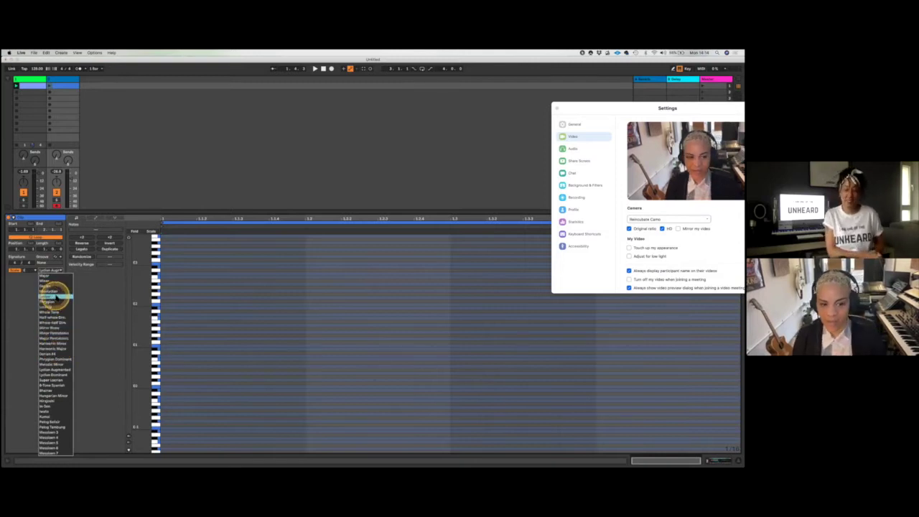
{"action": "left_click", "coordinate": [55, 297]}
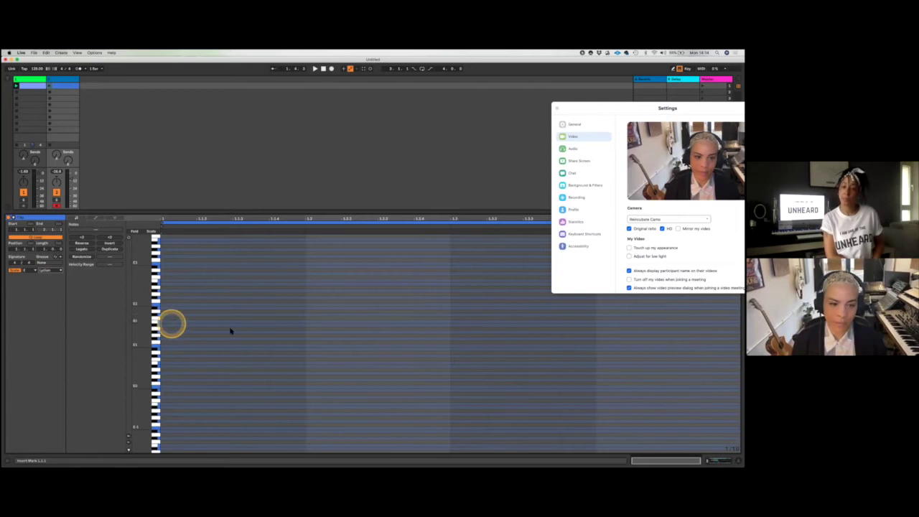
Draw a one-beat E2 note at the clip's start and duplicate it three times to fill the bar.
{"action": "double_click", "coordinate": [170, 305]}
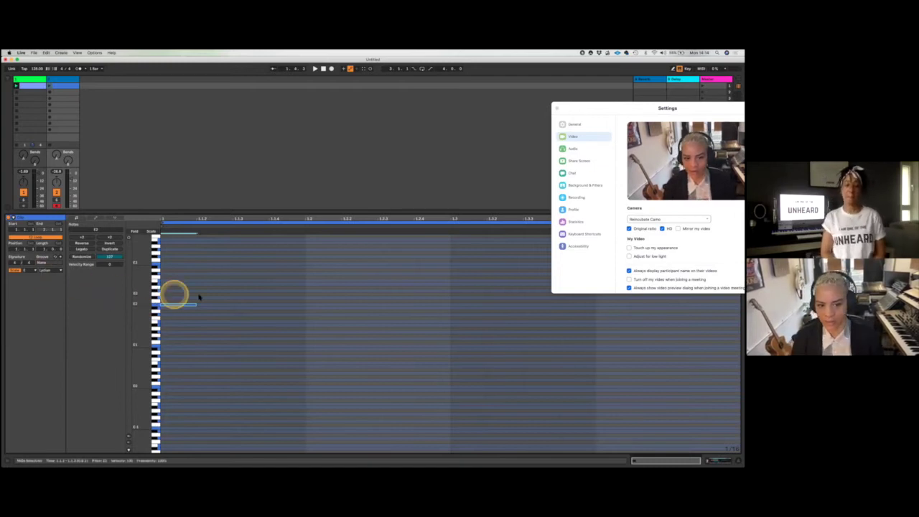
{"action": "left_click_drag", "start_coordinate": [195, 303], "coordinate": [300, 316]}
{"action": "left_click_drag", "start_coordinate": [230, 278], "coordinate": [315, 267]}
{"action": "left_click_drag", "start_coordinate": [283, 306], "coordinate": [282, 306]}
{"action": "key", "text": "super+d"}
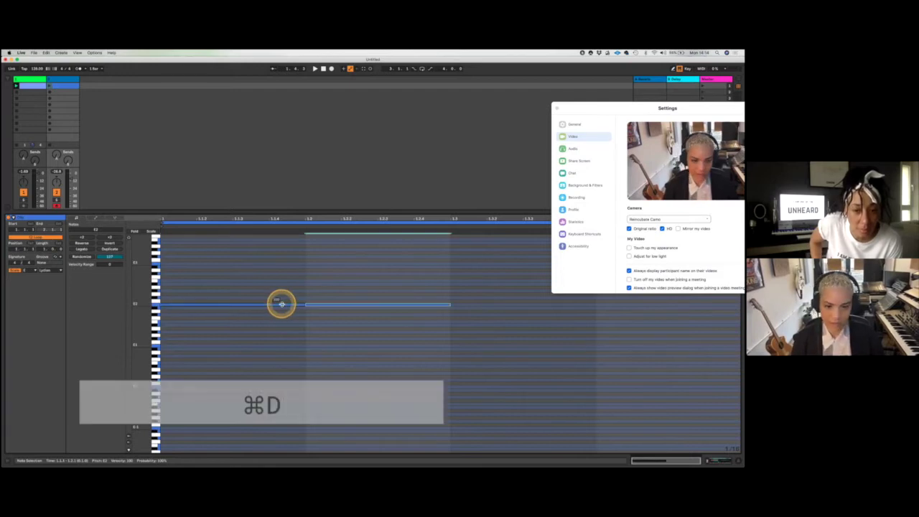
{"action": "left_click", "coordinate": [414, 298]}
{"action": "key", "text": "super+d"}
{"action": "left_click", "coordinate": [556, 107]}
{"action": "key", "text": "super+d"}
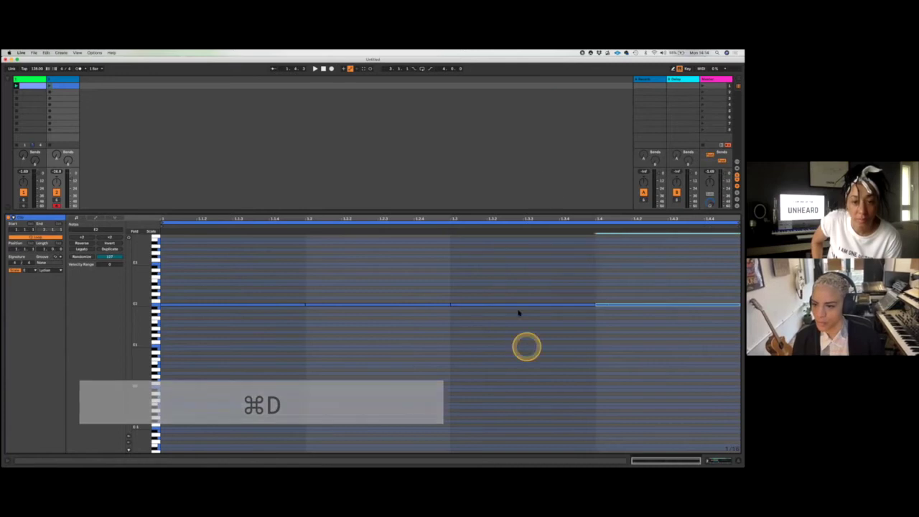
Launch the MIDI clip on track 2 and solo the track.
{"action": "left_click", "coordinate": [49, 87]}
{"action": "left_click", "coordinate": [56, 193]}
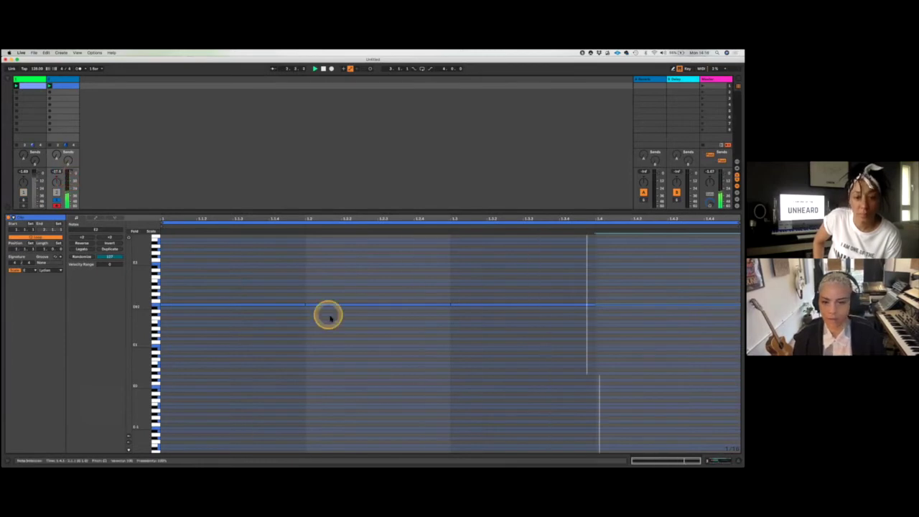
Delete all notes in the clip and draw a single E2 note spanning the whole bar.
{"action": "key", "text": "super+a"}
{"action": "key", "text": "BackSpace"}
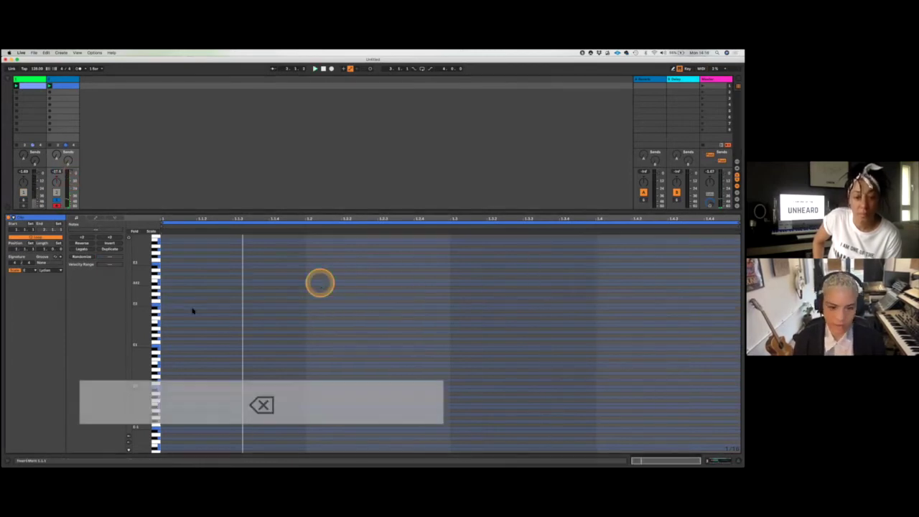
{"action": "left_click", "coordinate": [171, 305]}
{"action": "mouse_move", "coordinate": [197, 306]}
{"action": "left_mouse_down"}
{"action": "mouse_move", "coordinate": [521, 293]}
{"action": "mouse_move", "coordinate": [739, 310]}
{"action": "left_mouse_up"}
Duplicate the clip's loop with its E2 note three times to reach eight bars.
{"action": "left_click", "coordinate": [551, 220]}
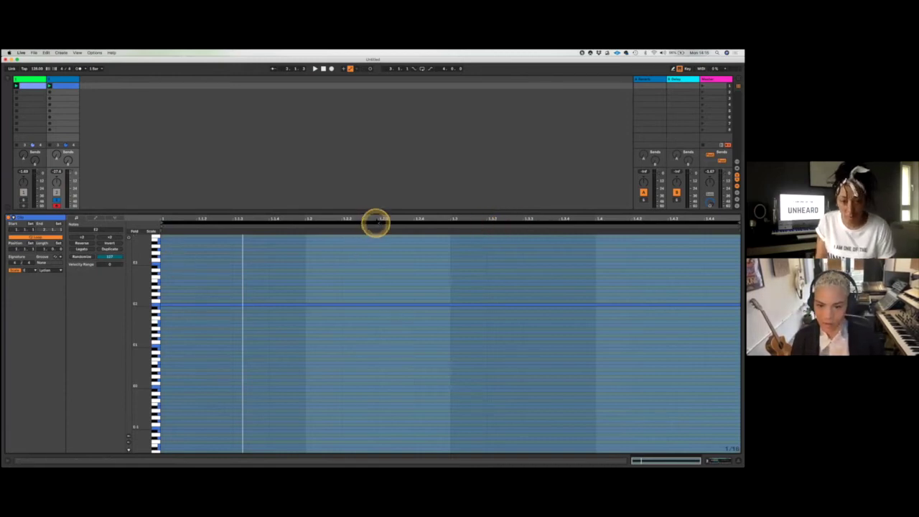
{"action": "key", "text": "super+d"}
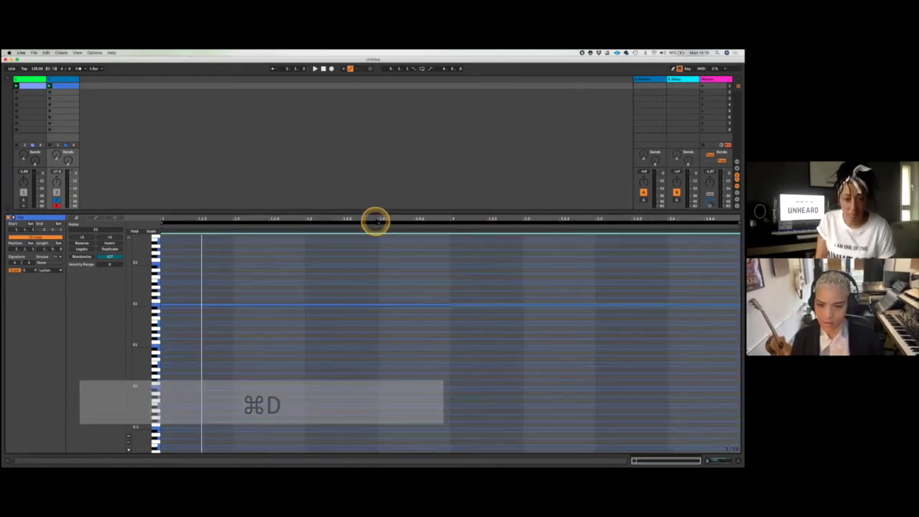
{"action": "key", "text": "super+d"}
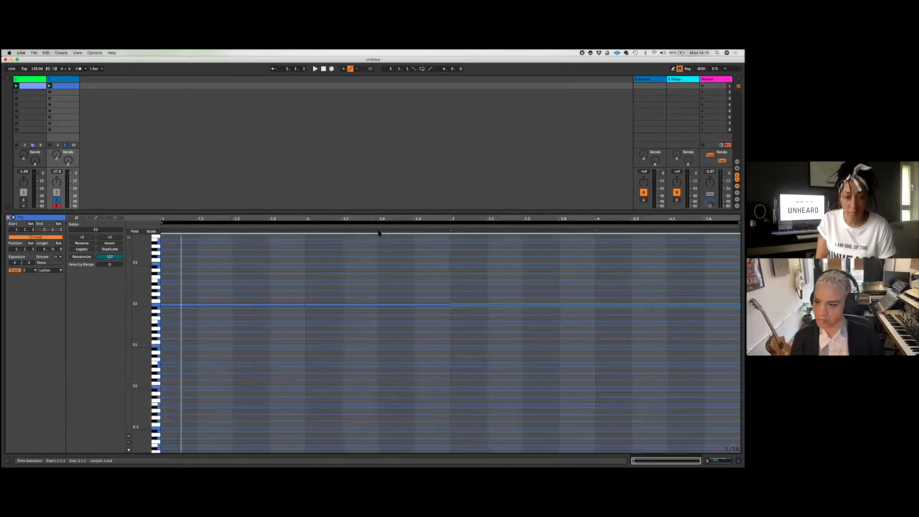
{"action": "key", "text": "super+d"}
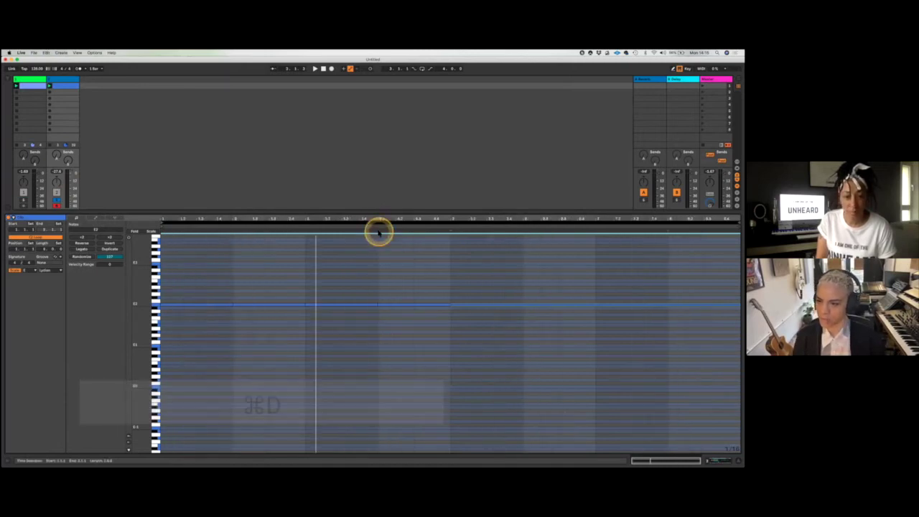
Transpose all the E2 notes up one octave and play the clip.
{"action": "left_click_drag", "start_coordinate": [337, 377], "coordinate": [335, 341]}
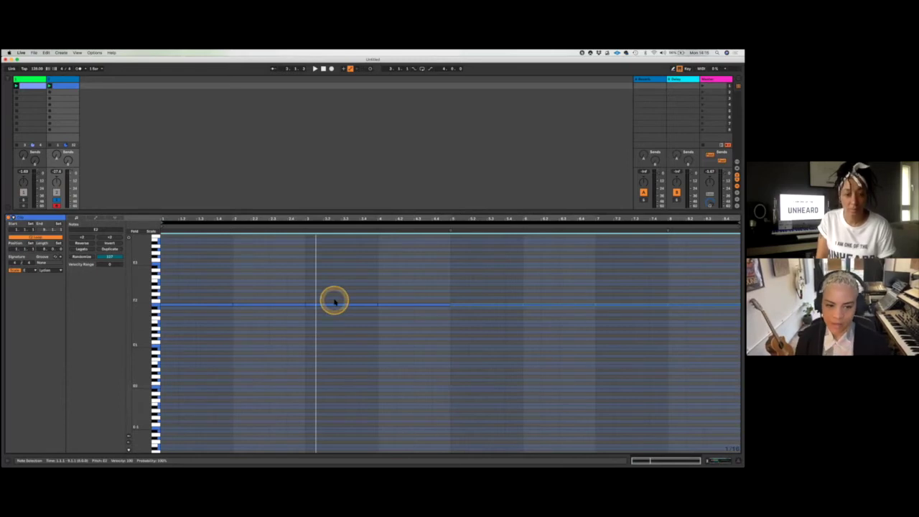
{"action": "left_click", "coordinate": [155, 305]}
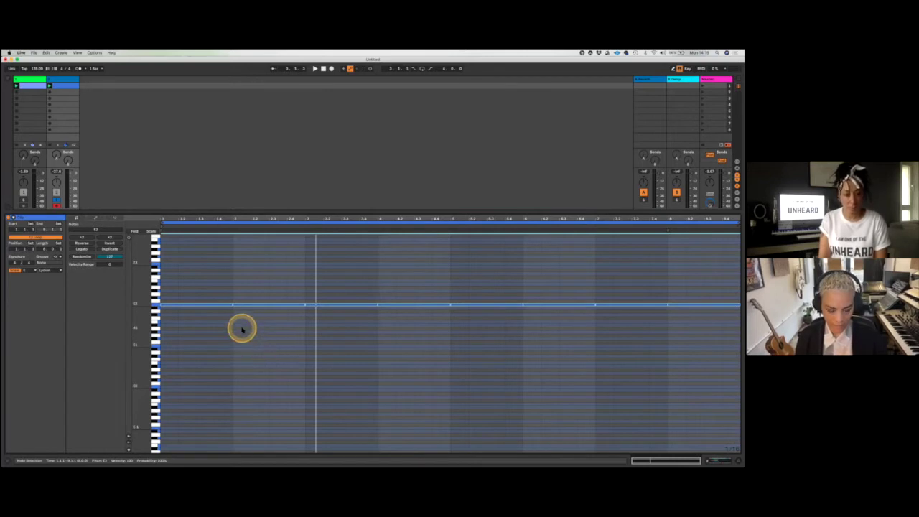
{"action": "key", "text": "super+a"}
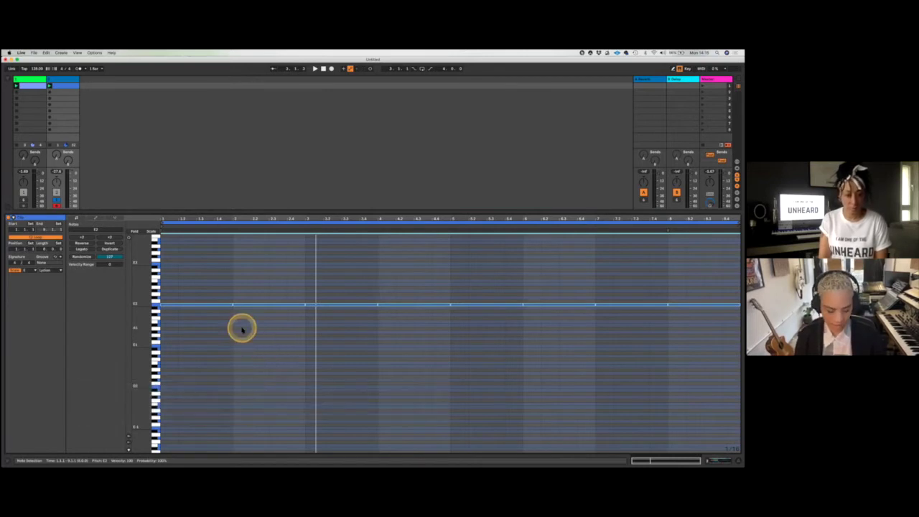
{"action": "key", "text": "shift+Up"}
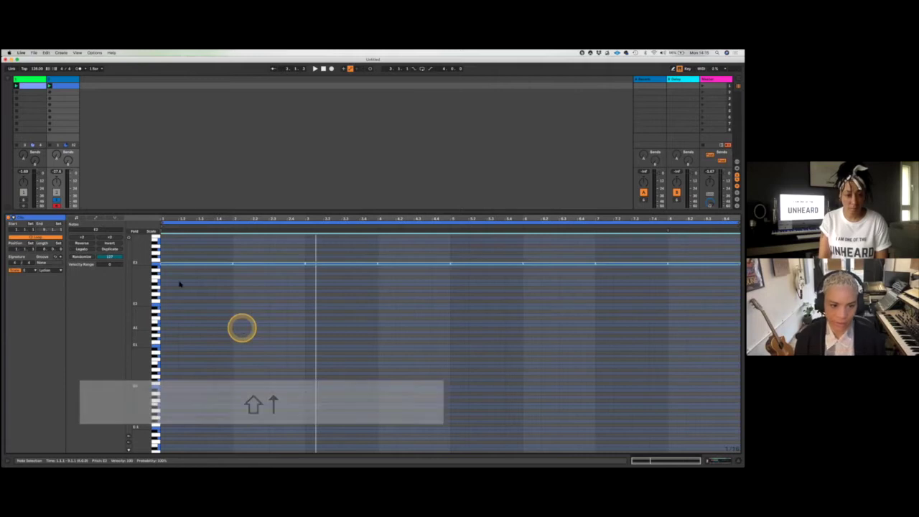
{"action": "key", "text": "space"}
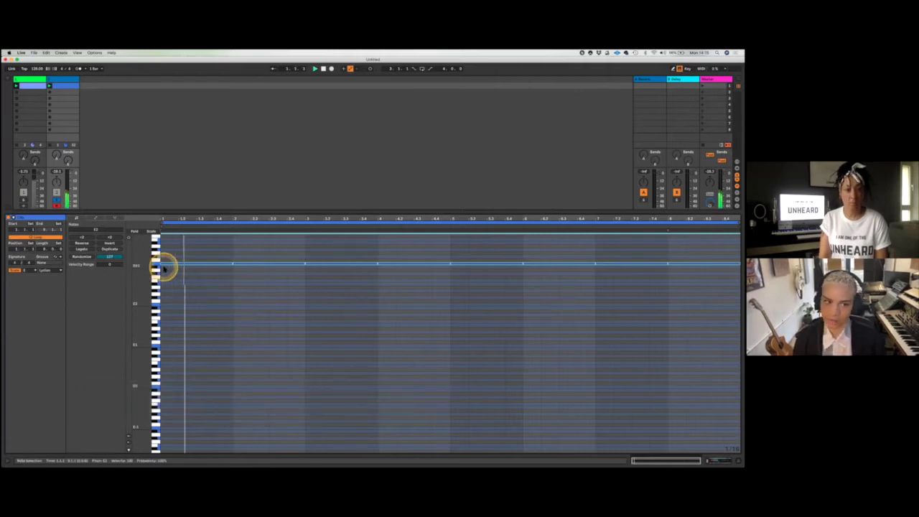
Place a one-bar D#3 note in bar 2 of the clip.
{"action": "left_click", "coordinate": [234, 312]}
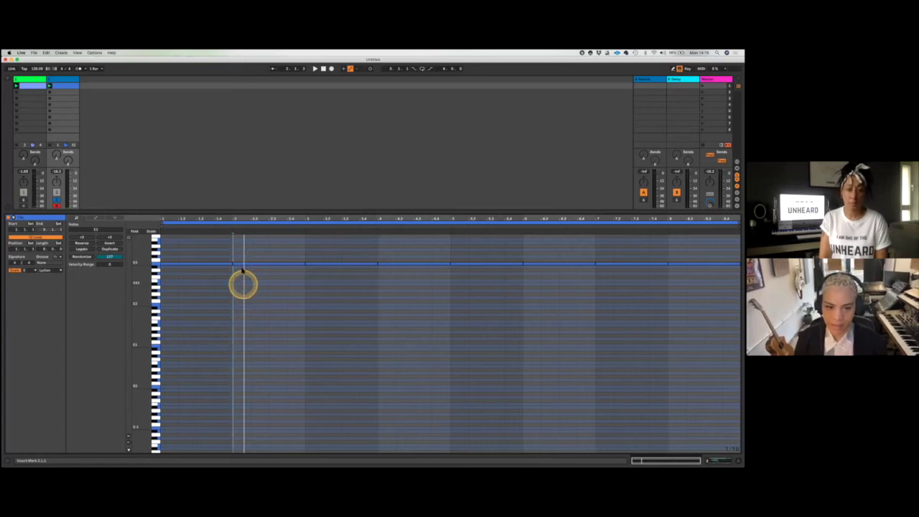
{"action": "double_click", "coordinate": [241, 267]}
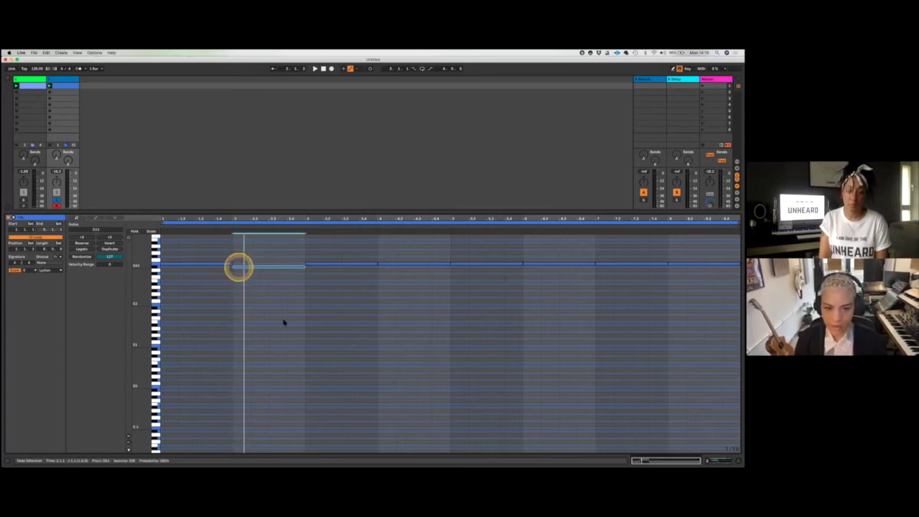
Place one-bar C#3 notes in bars 3 and 4 of the clip and start playback.
{"action": "double_click", "coordinate": [316, 265]}
{"action": "left_click_drag", "start_coordinate": [316, 265], "coordinate": [314, 273]}
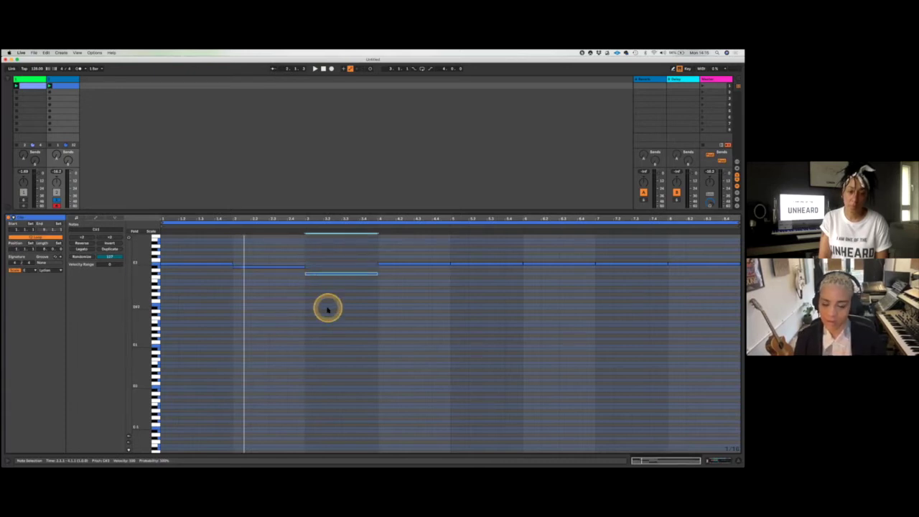
{"action": "key", "text": "space"}
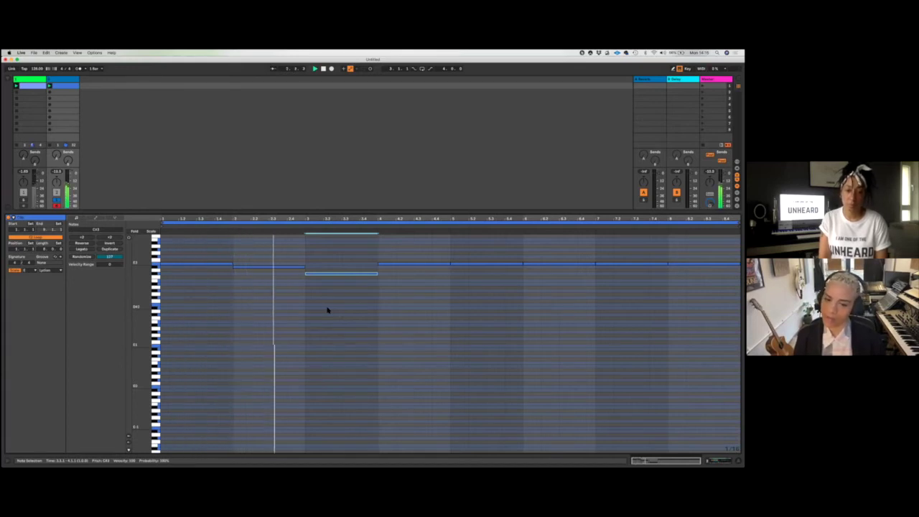
{"action": "left_click_drag", "start_coordinate": [424, 250], "coordinate": [381, 274]}
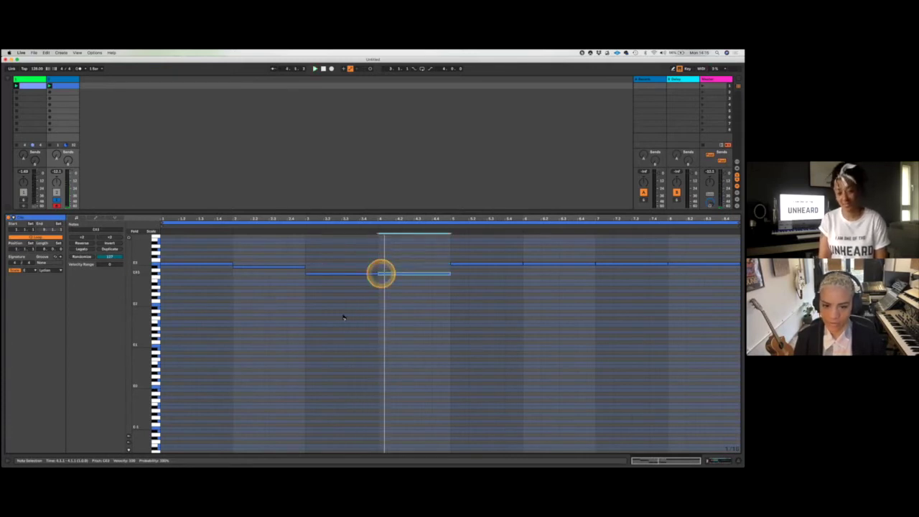
Lower the bar 5 note to B2 while playing the clip from the start.
{"action": "left_click", "coordinate": [471, 265]}
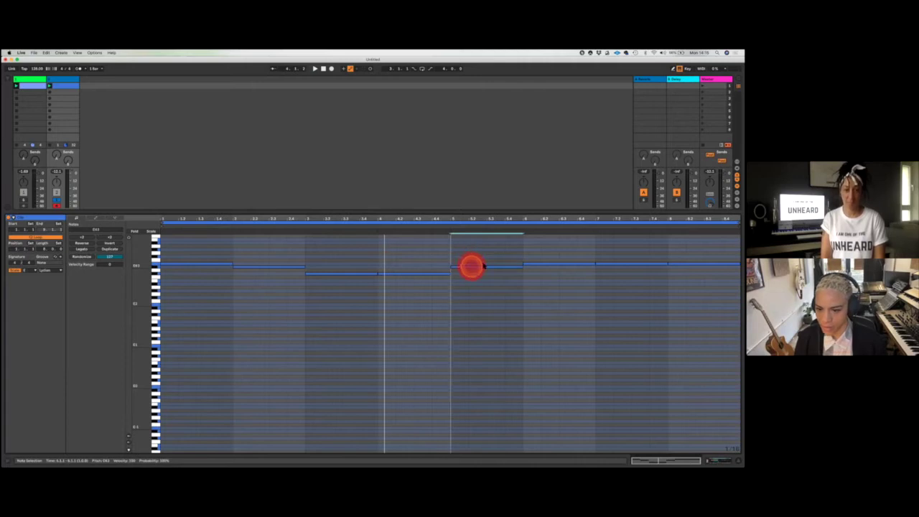
{"action": "key", "text": "space"}
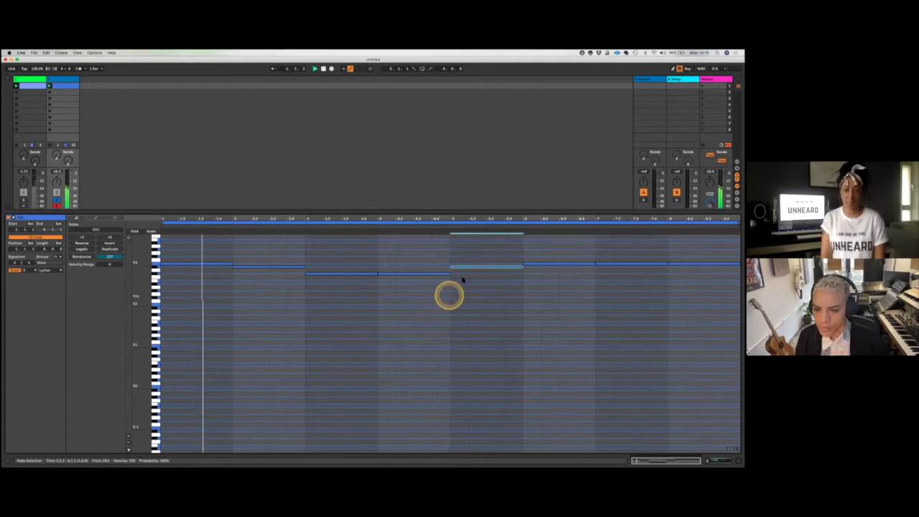
{"action": "key", "text": "Down"}
{"action": "key", "text": "Down"}
{"action": "key", "text": "Down"}
Lower the bar 6 note three semitones to C#3.
{"action": "left_click", "coordinate": [531, 265]}
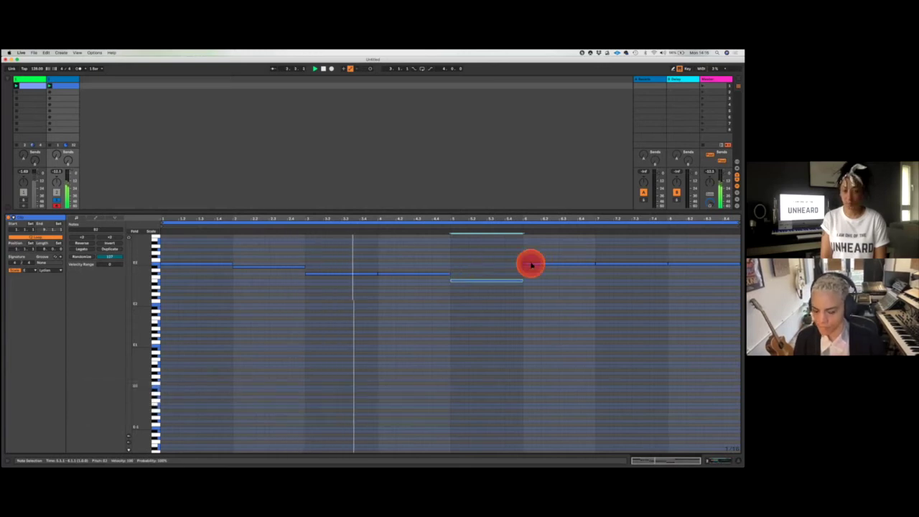
{"action": "key", "text": "Down"}
{"action": "key", "text": "Down"}
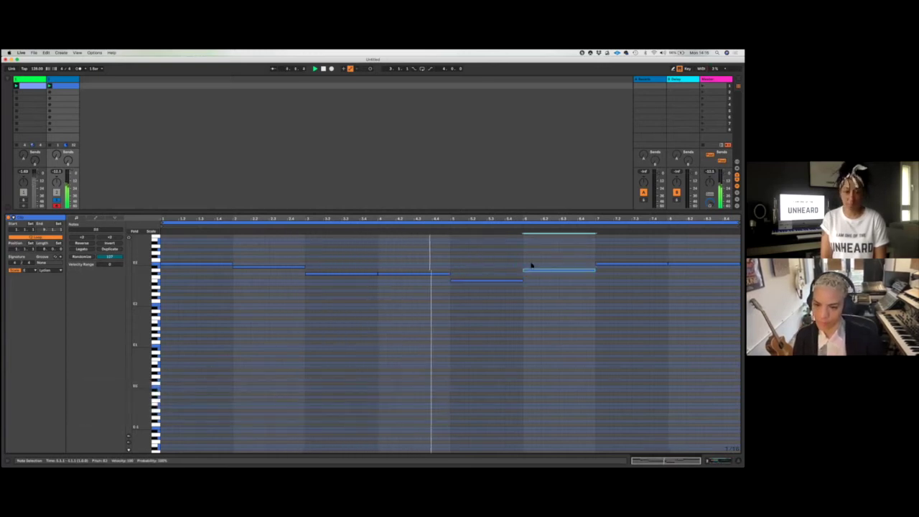
{"action": "key", "text": "Down"}
{"action": "left_click", "coordinate": [599, 270]}
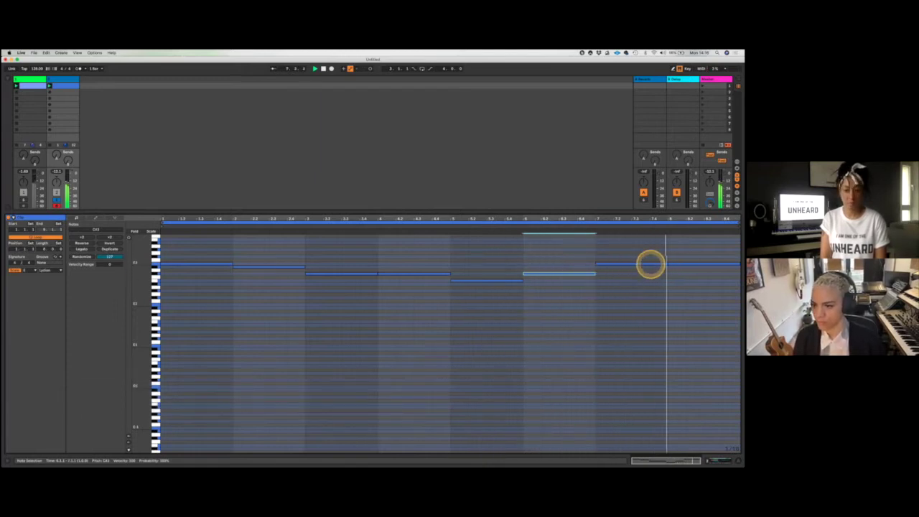
Stop playback and extend the C#3 note across bars 3 and 4 and the E3 note across bars 7 and 8.
{"action": "left_click", "coordinate": [318, 127]}
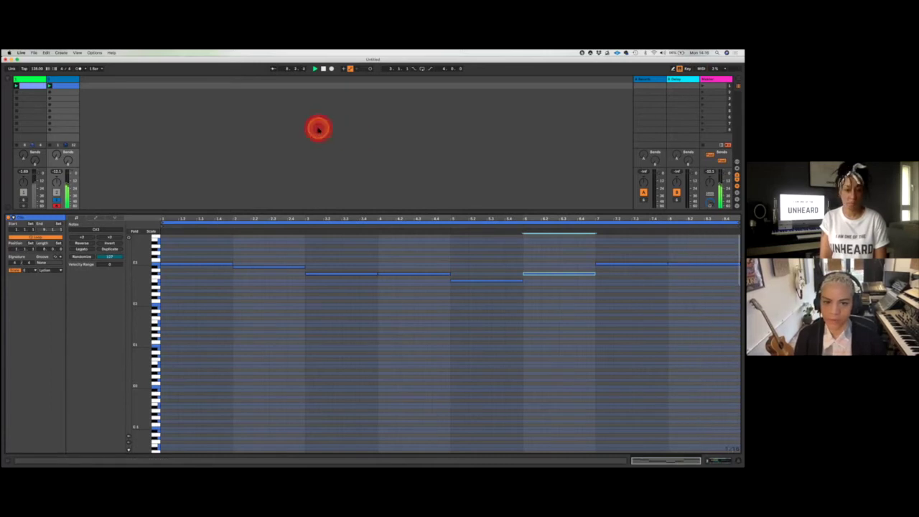
{"action": "left_click", "coordinate": [314, 296]}
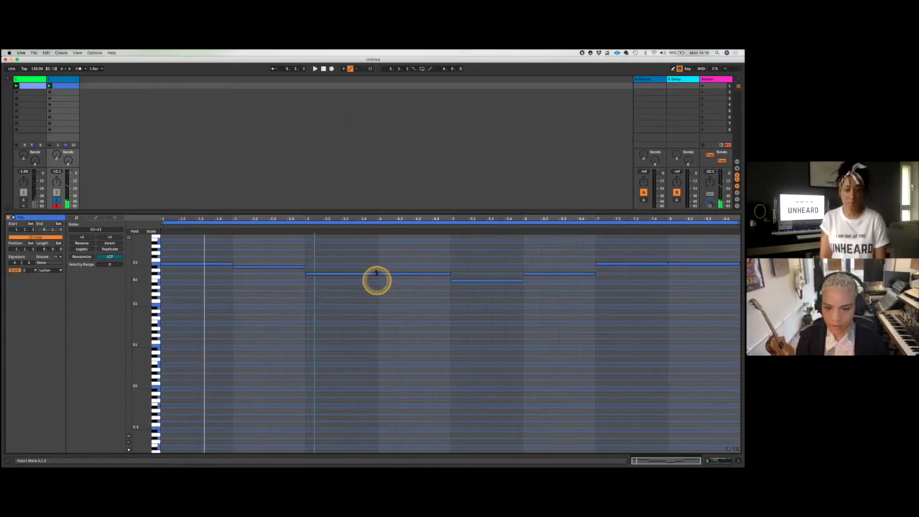
{"action": "left_click_drag", "start_coordinate": [376, 272], "coordinate": [454, 273]}
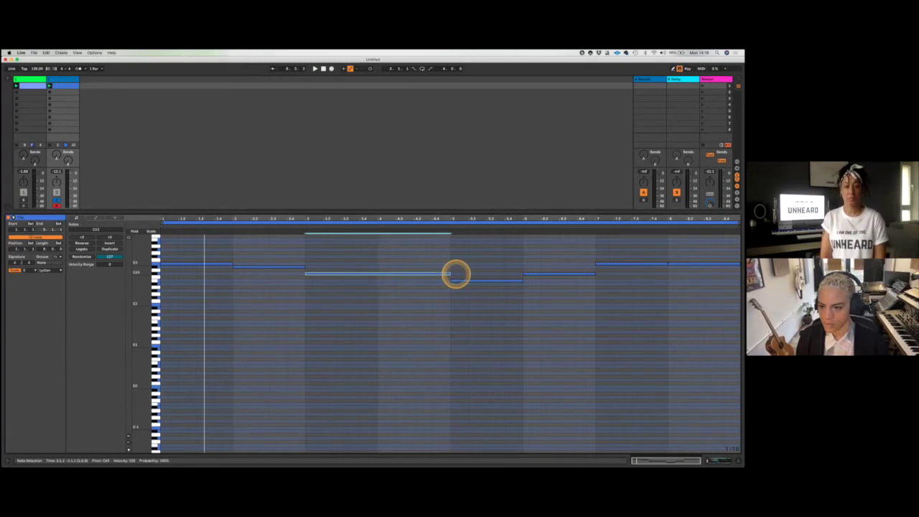
{"action": "left_click_drag", "start_coordinate": [666, 263], "coordinate": [636, 291]}
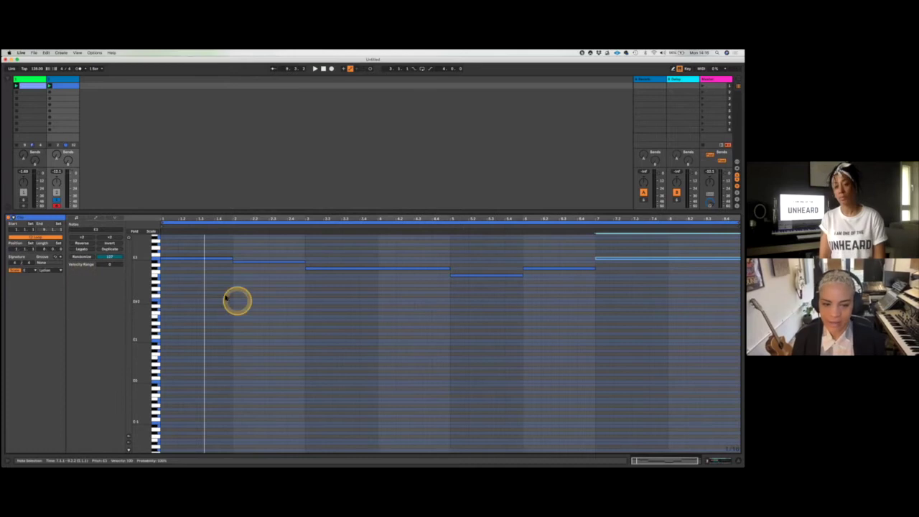
Copy the whole melody three semitones lower, starting on C#3, and play the clip.
{"action": "key", "text": "super+a"}
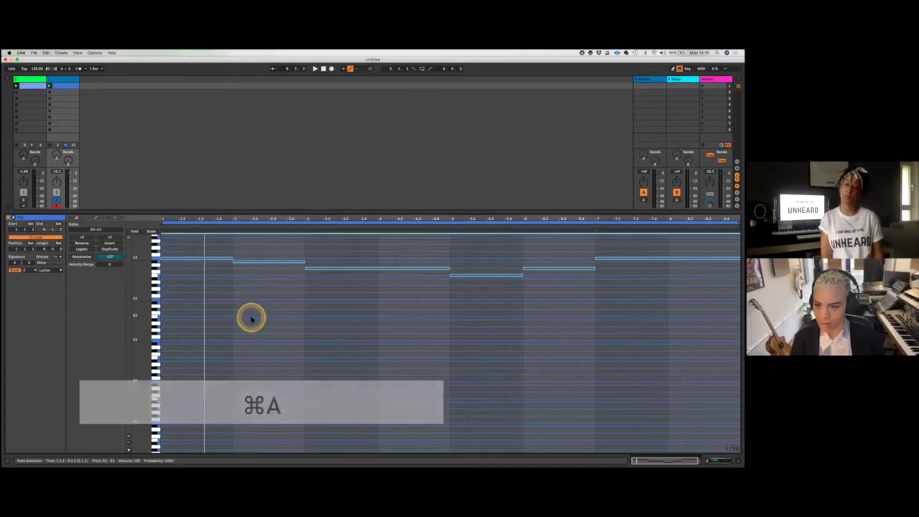
{"action": "left_click", "coordinate": [182, 260], "text": "alt"}
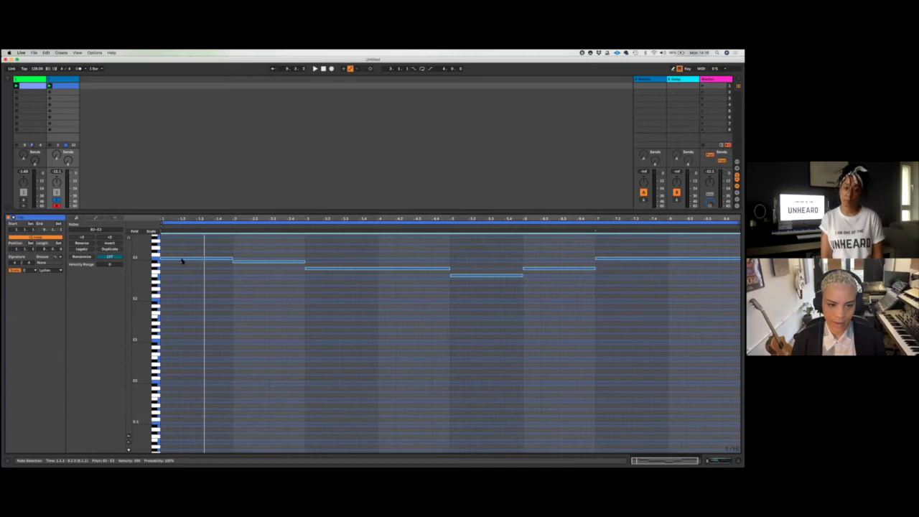
{"action": "left_click", "coordinate": [175, 283]}
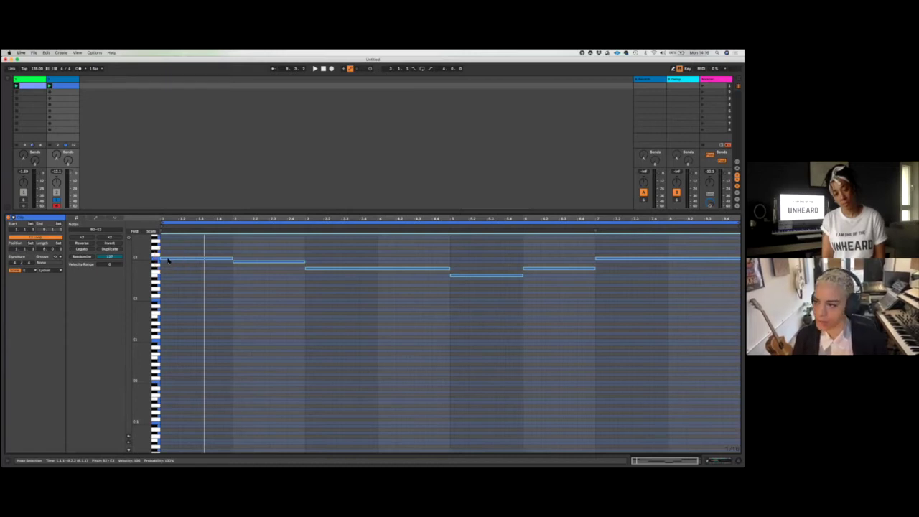
{"action": "left_click_drag", "start_coordinate": [168, 260], "coordinate": [169, 271]}
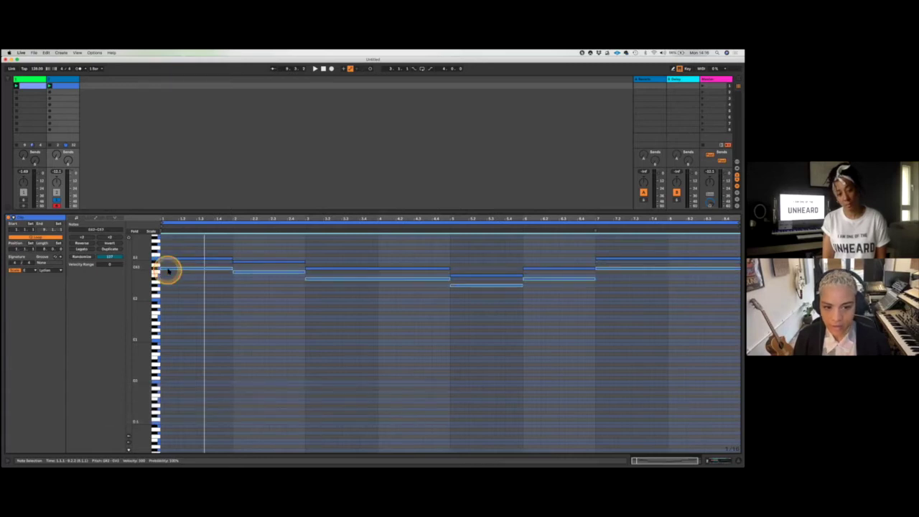
{"action": "key", "text": "space"}
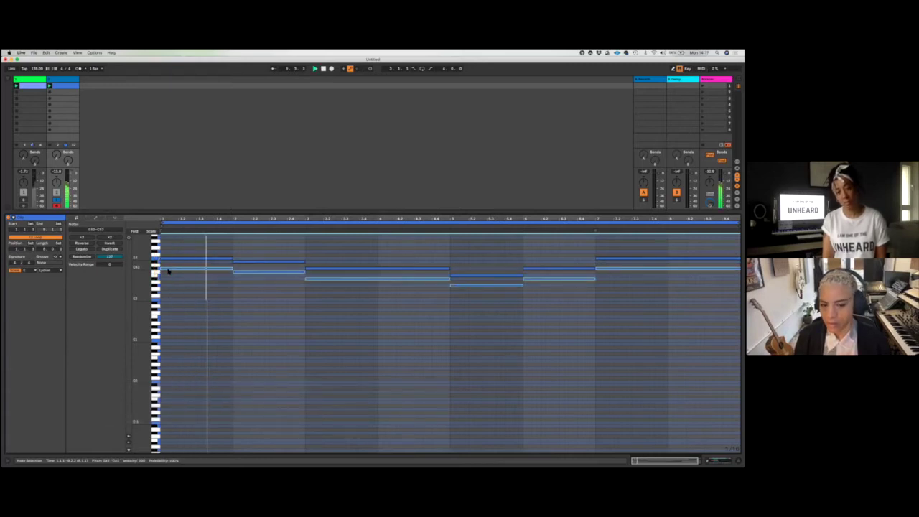
Lower the copied harmony note in bar 2 to B2 and play the clip to check it.
{"action": "key", "text": "space"}
{"action": "mouse_move", "coordinate": [189, 291]}
{"action": "left_mouse_down"}
{"action": "mouse_move", "coordinate": [220, 290]}
{"action": "mouse_move", "coordinate": [247, 258]}
{"action": "mouse_move", "coordinate": [251, 270]}
{"action": "mouse_move", "coordinate": [218, 279]}
{"action": "mouse_move", "coordinate": [259, 287]}
{"action": "mouse_move", "coordinate": [248, 275]}
{"action": "left_mouse_up"}
{"action": "key", "text": "space"}
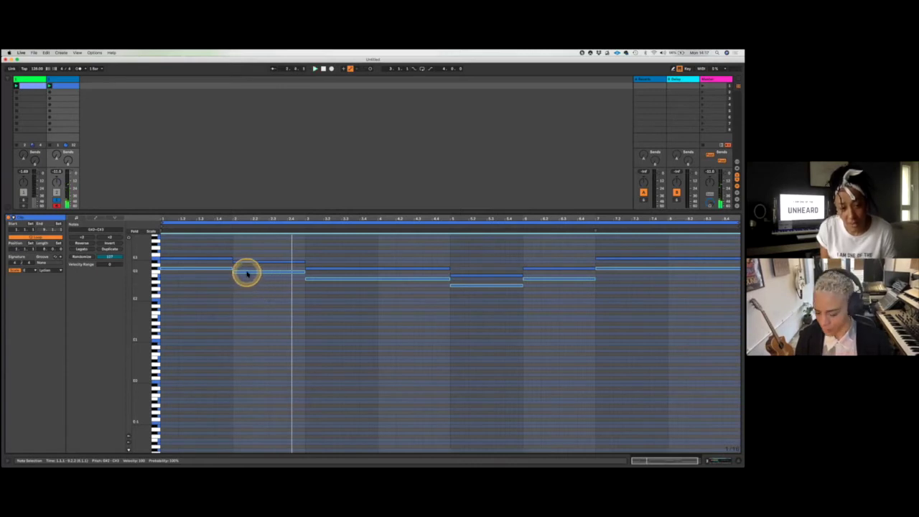
{"action": "left_click_drag", "start_coordinate": [249, 279], "coordinate": [249, 282]}
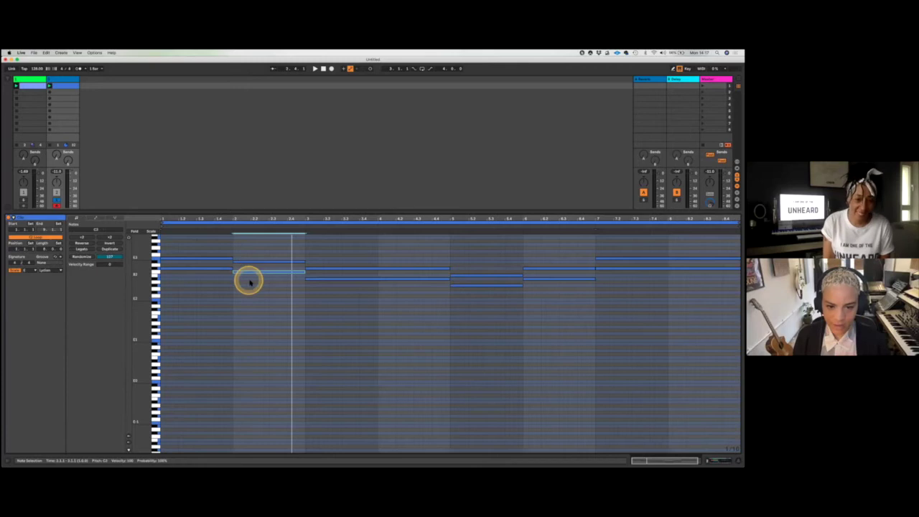
{"action": "key", "text": "Down"}
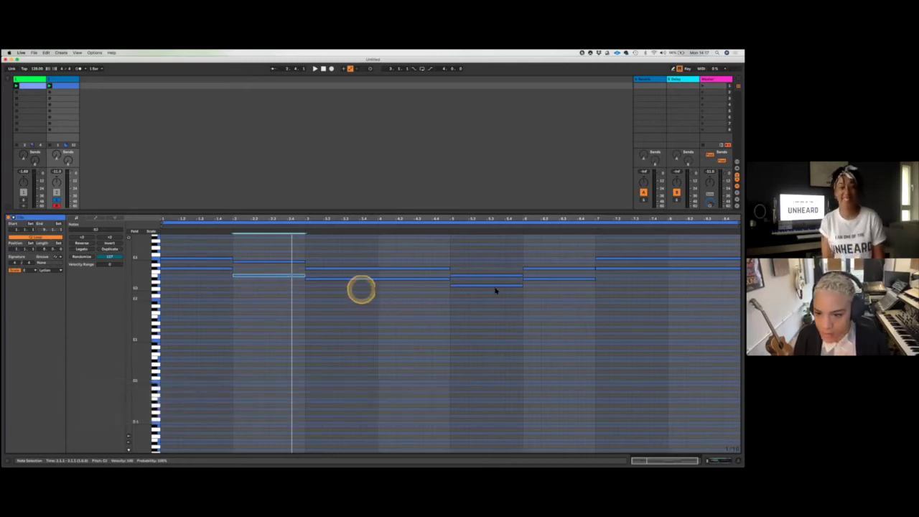
{"action": "left_click", "coordinate": [608, 281]}
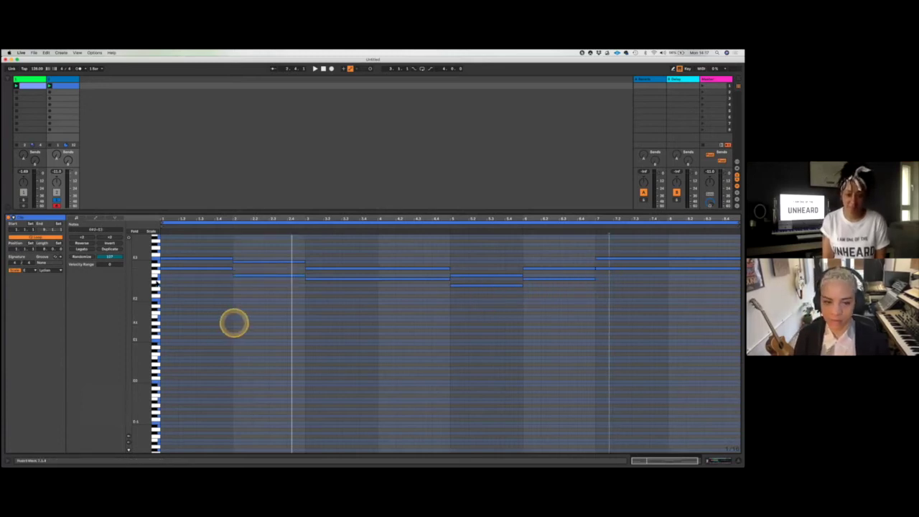
{"action": "key", "text": "space"}
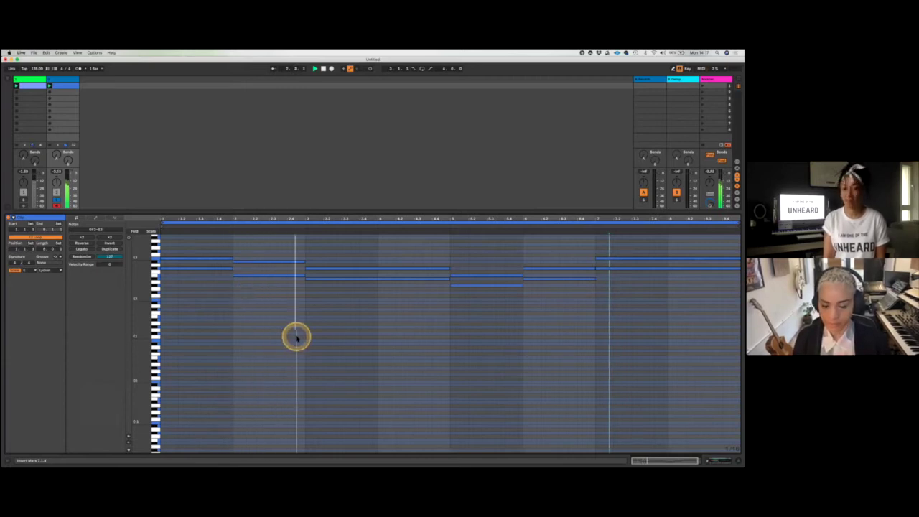
{"action": "key", "text": "space"}
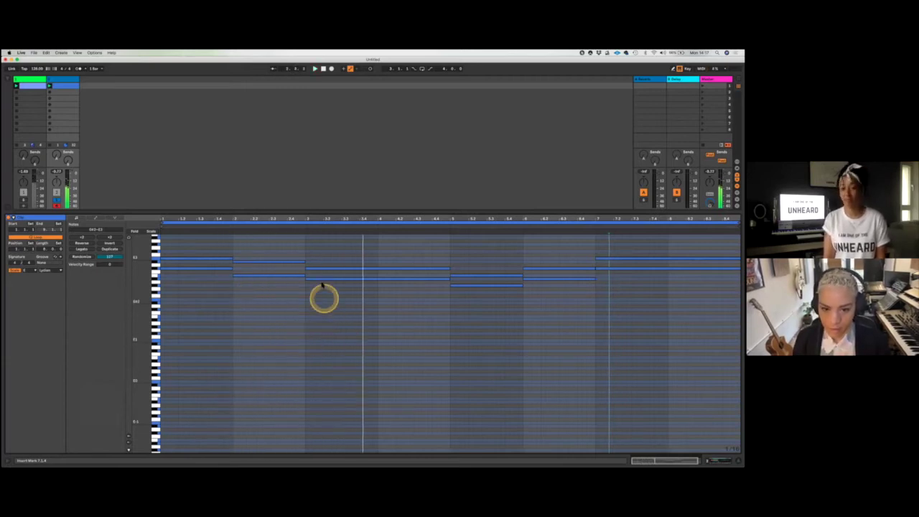
Try lowering the harmony note in bars 3 and 4 by two semitones, and undo back to the melody without its copied layer.
{"action": "left_click", "coordinate": [313, 287]}
{"action": "left_click", "coordinate": [312, 279]}
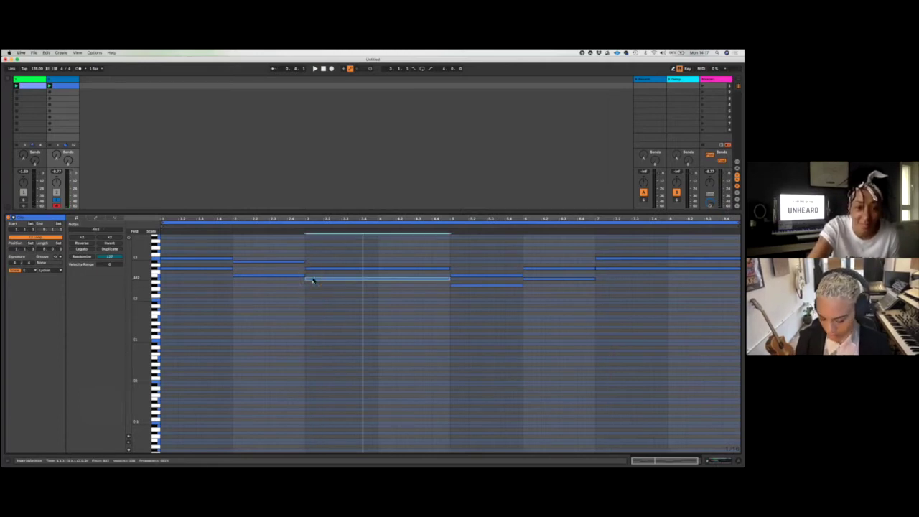
{"action": "key", "text": "Down"}
{"action": "key", "text": "Down"}
{"action": "key", "text": "super+z"}
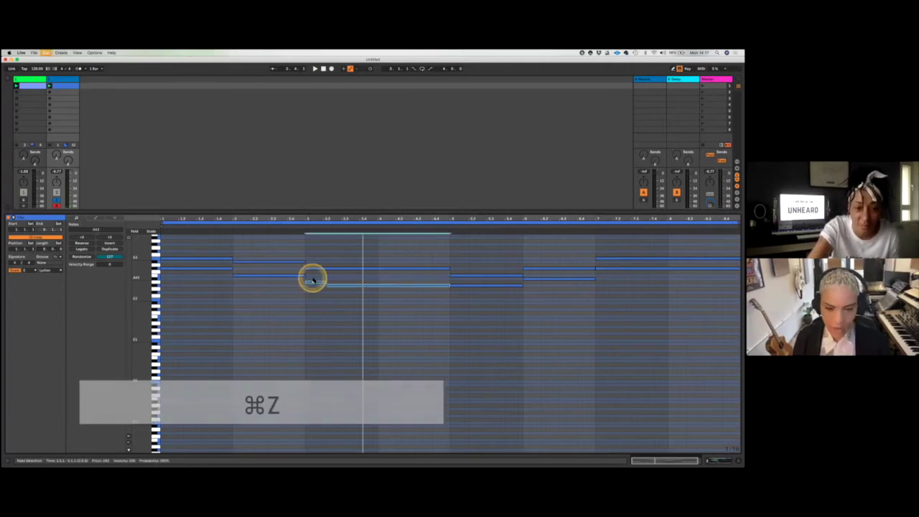
{"action": "key", "text": "super+z"}
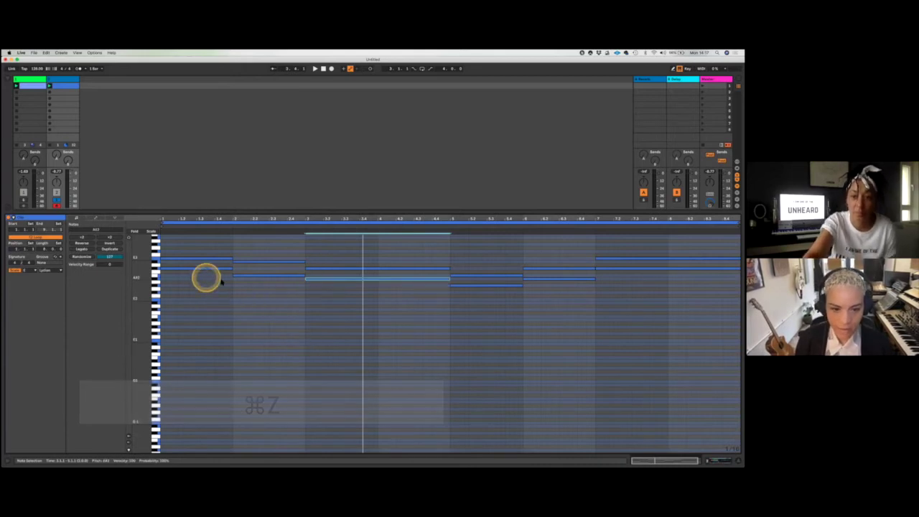
{"action": "key", "text": "super+z"}
{"action": "key", "text": "super+z"}
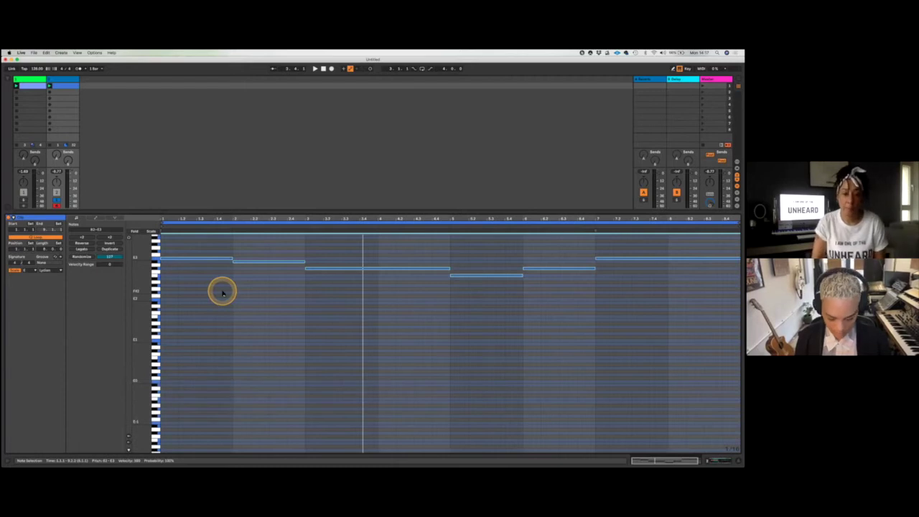
Copy the whole melody down to start on C#2 and lower the copied bar 2 note to B1.
{"action": "left_click_drag", "start_coordinate": [179, 258], "coordinate": [179, 270]}
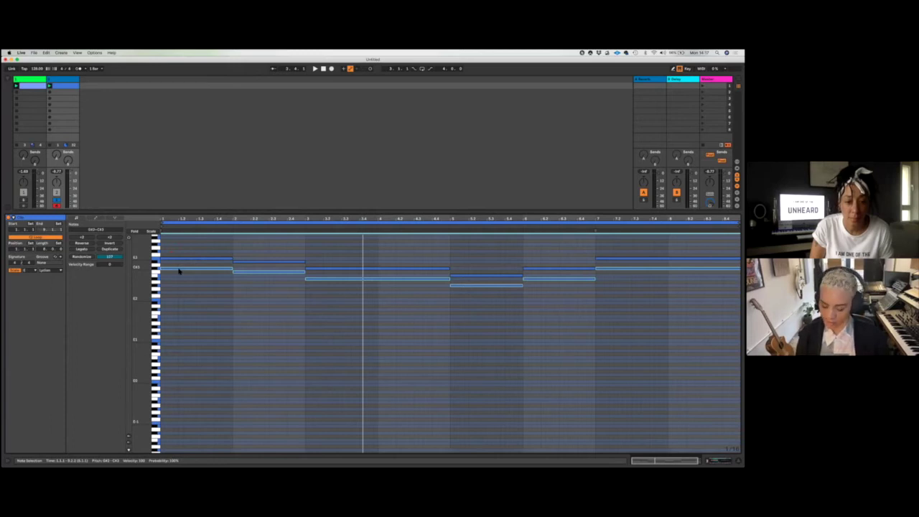
{"action": "key", "text": "shift+Down"}
{"action": "left_click", "coordinate": [245, 347]}
{"action": "left_click", "coordinate": [244, 313]}
{"action": "key", "text": "Down"}
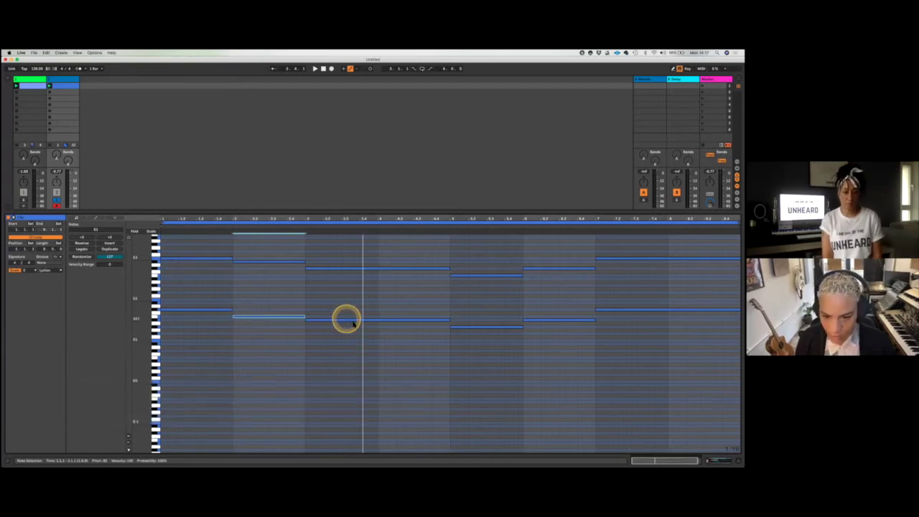
Lower the lower-layer notes in bars 3 to 5 by two semitones to G#1 and F#1 and play the clip.
{"action": "left_click_drag", "start_coordinate": [471, 349], "coordinate": [428, 311]}
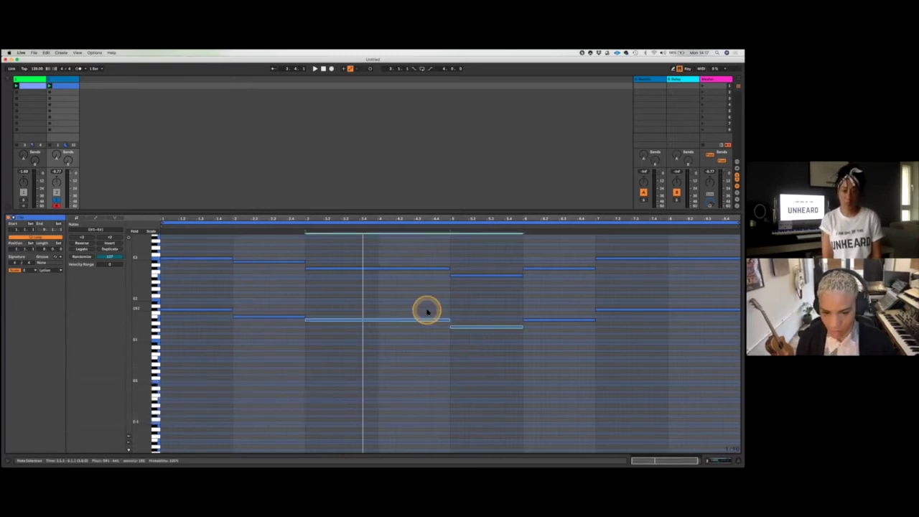
{"action": "key", "text": "Down"}
{"action": "key", "text": "Down"}
{"action": "key", "text": "space"}
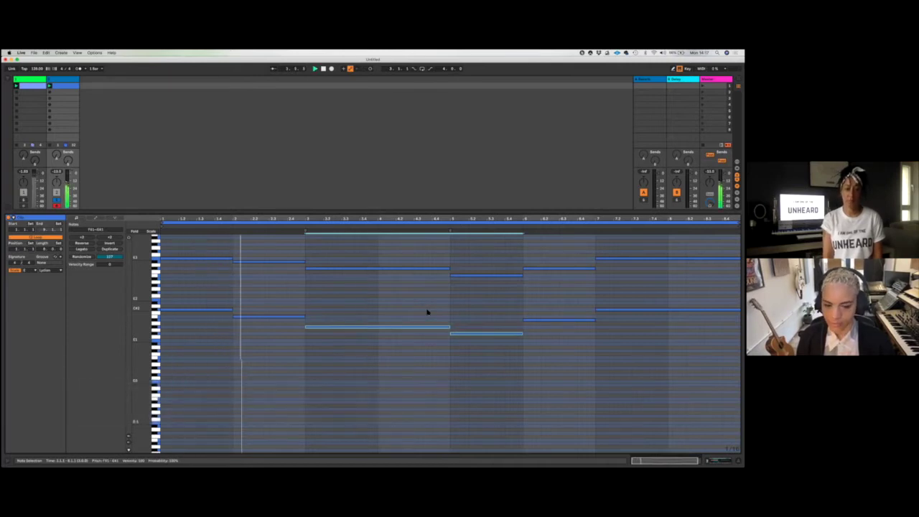
{"action": "left_click", "coordinate": [355, 367]}
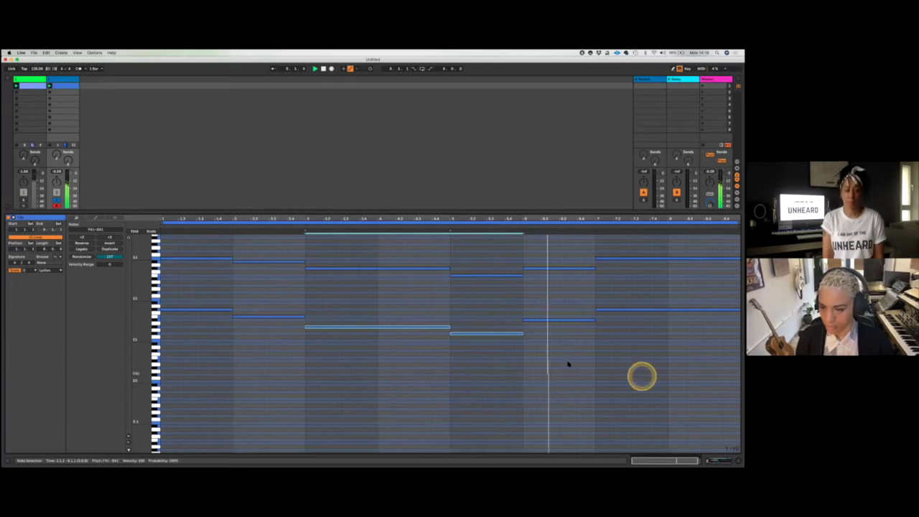
Lower the lower-layer notes in bar 6 and bars 7 to 8 by two semitones each.
{"action": "left_click", "coordinate": [533, 321]}
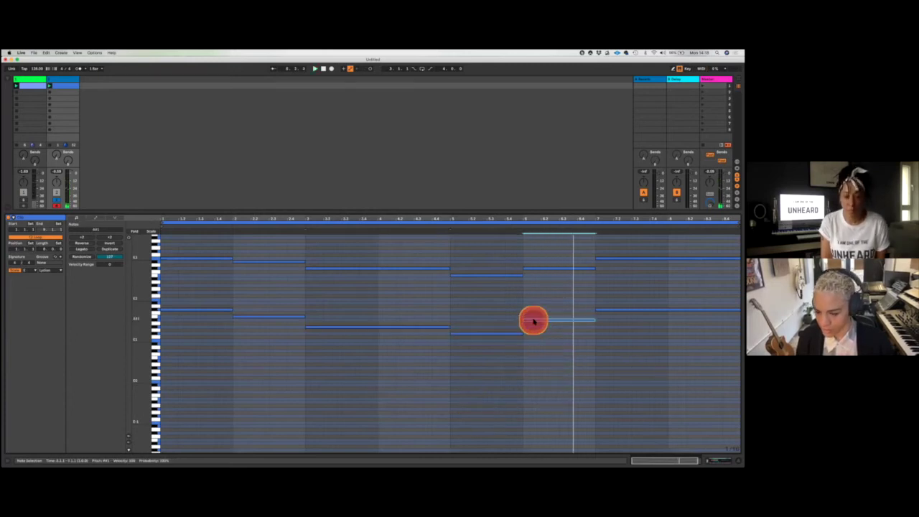
{"action": "key", "text": "Down"}
{"action": "key", "text": "Down"}
{"action": "left_click", "coordinate": [602, 309]}
{"action": "key", "text": "Down"}
{"action": "key", "text": "Down"}
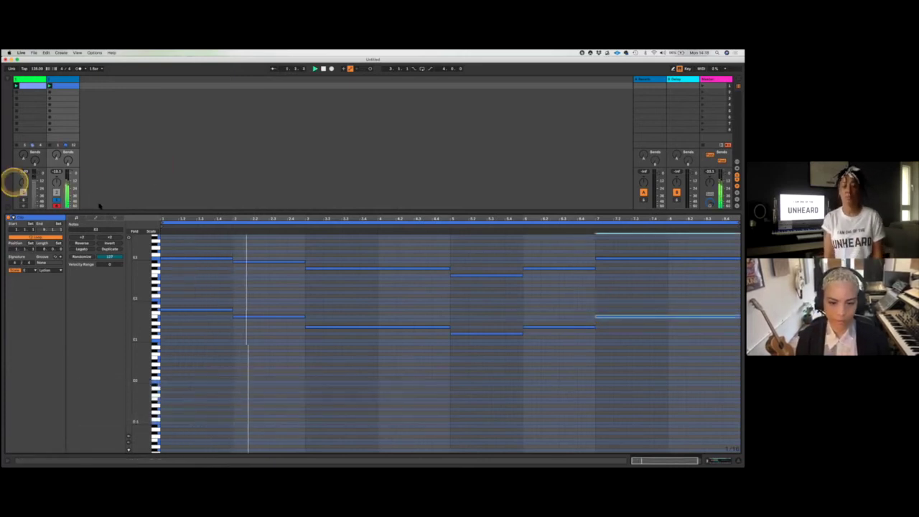
Switch from the clip's note editor to the track's sampler device.
{"action": "key", "text": "shift+Tab"}
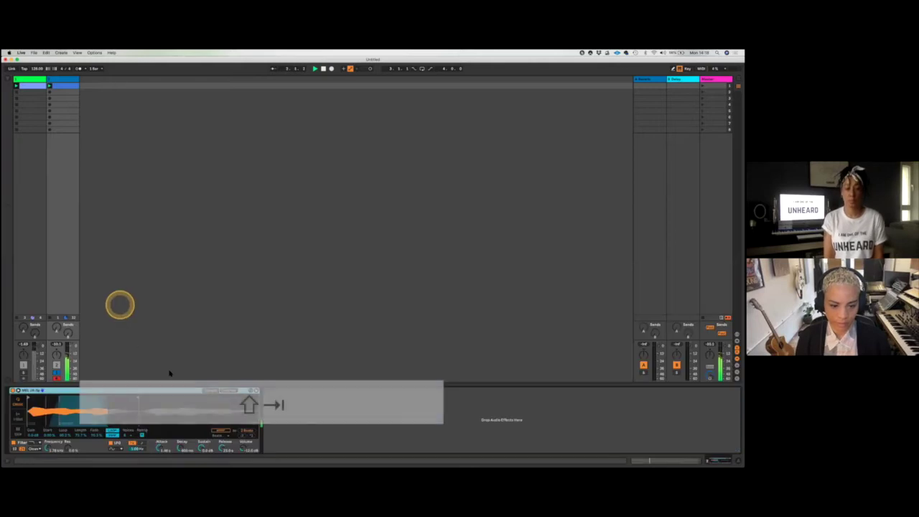
Adjust the sampler's release time and return to the clip's note editor.
{"action": "left_click", "coordinate": [224, 448]}
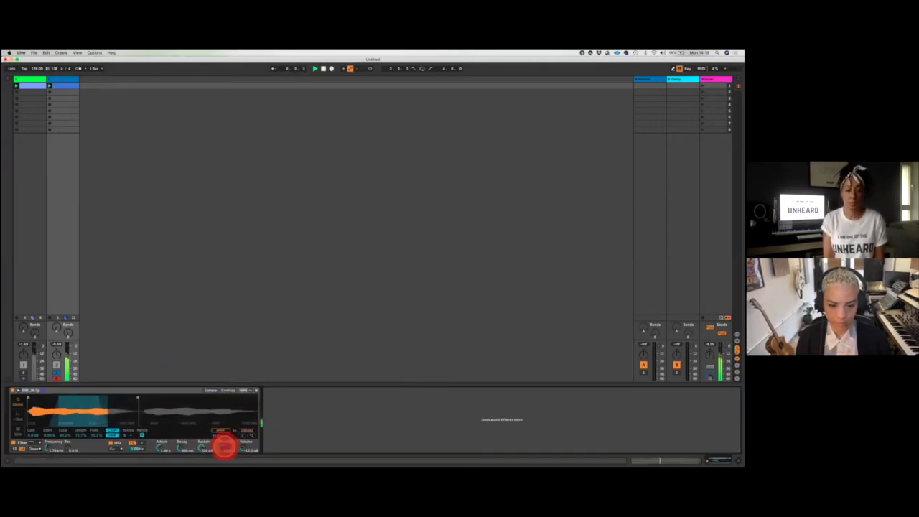
{"action": "key", "text": "shift+Tab"}
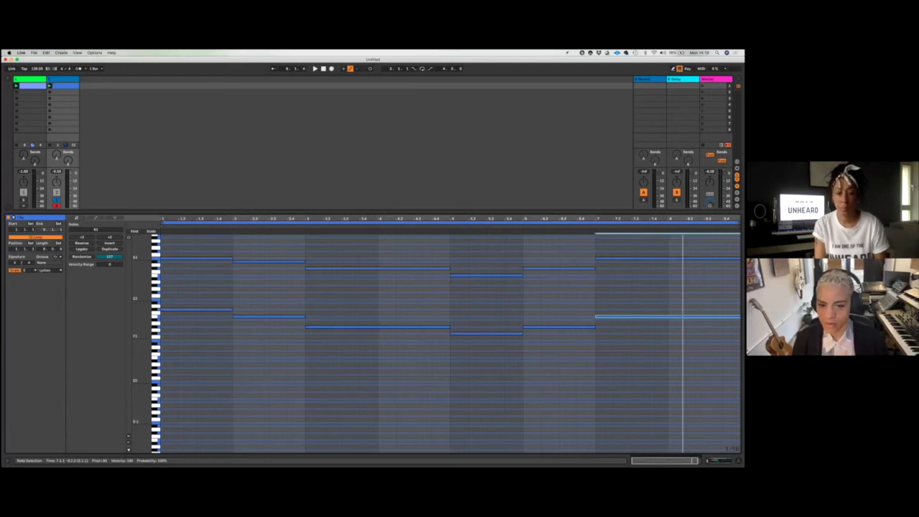
Fold the note editor to show only used pitches and raise the lower note in bars 7 to 8 to C#2.
{"action": "left_click_drag", "start_coordinate": [165, 248], "coordinate": [136, 233]}
{"action": "left_click", "coordinate": [135, 233]}
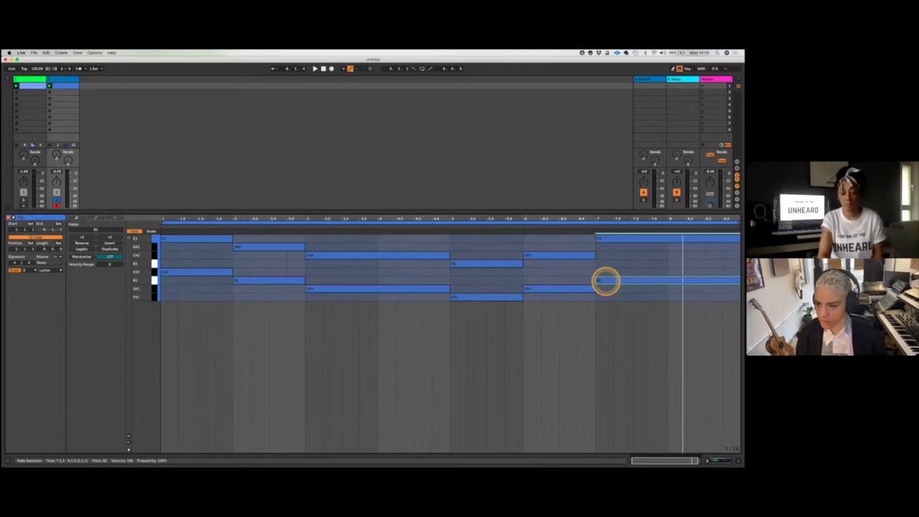
{"action": "key", "text": "Up"}
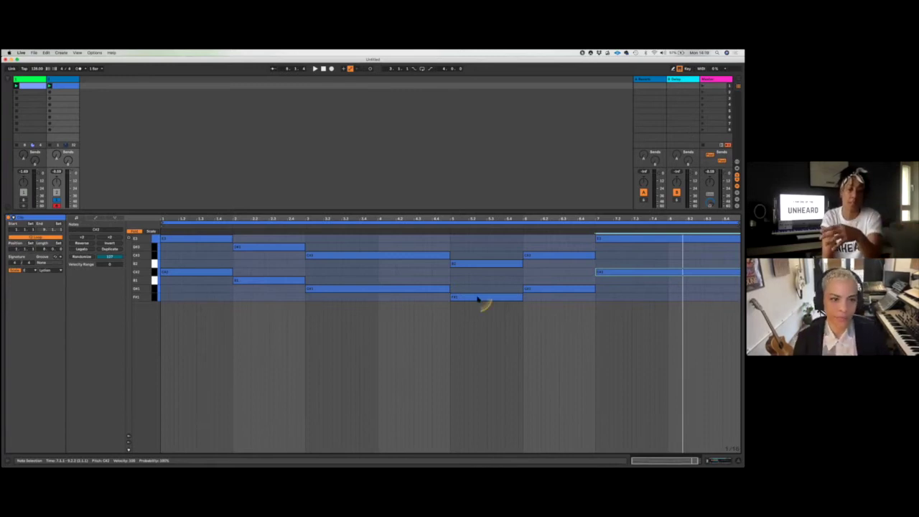
Insert a new MIDI track beside the sampler track and delete its default Drum Rack.
{"action": "left_click", "coordinate": [66, 84]}
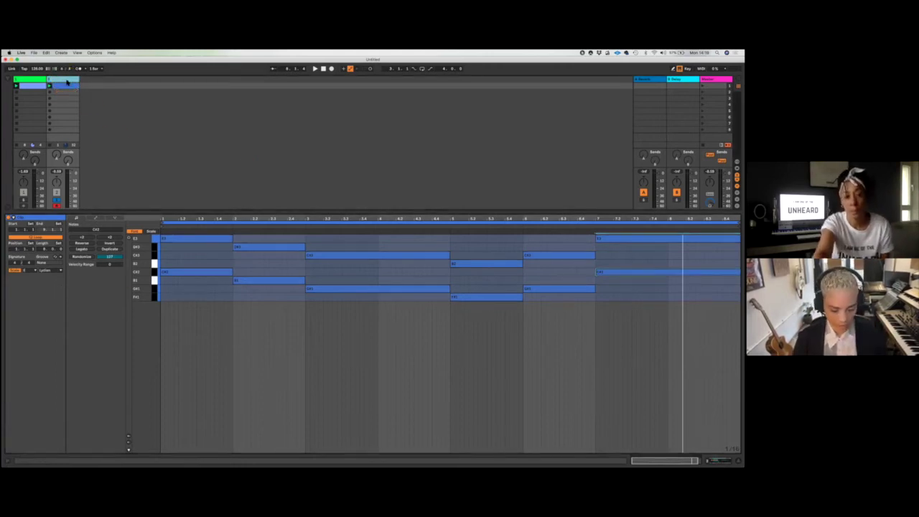
{"action": "left_click", "coordinate": [59, 87]}
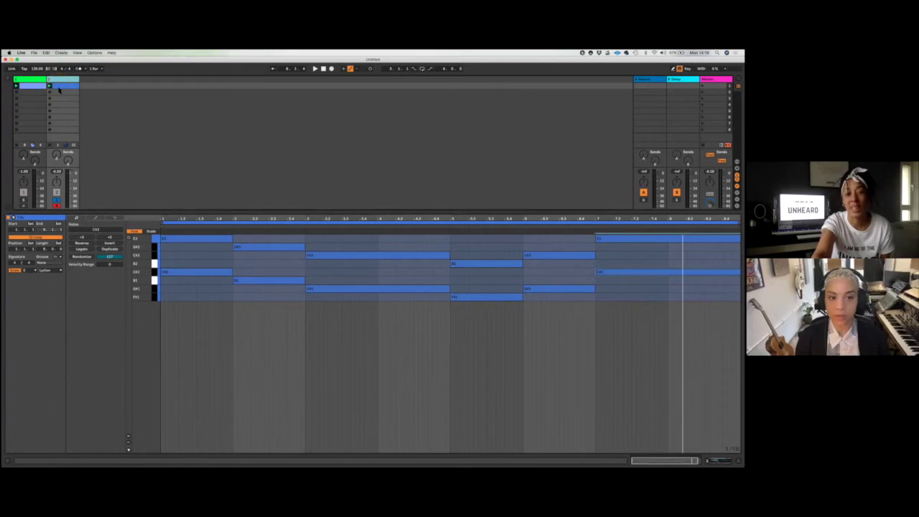
{"action": "key", "text": "super+shift+t"}
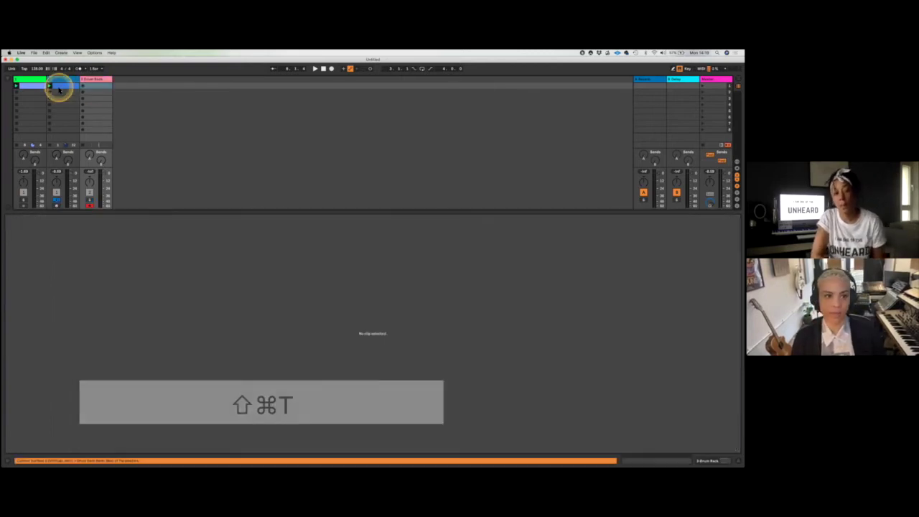
{"action": "key", "text": "shift+Tab"}
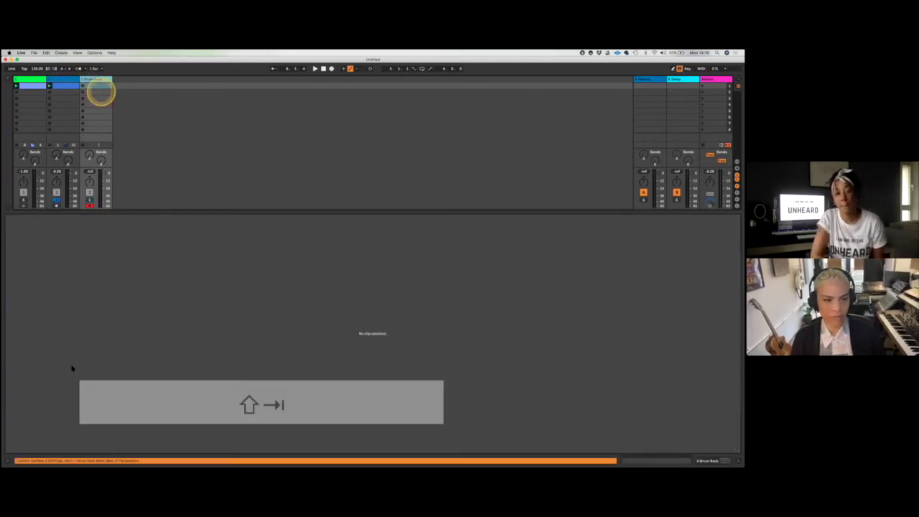
{"action": "left_click", "coordinate": [62, 391]}
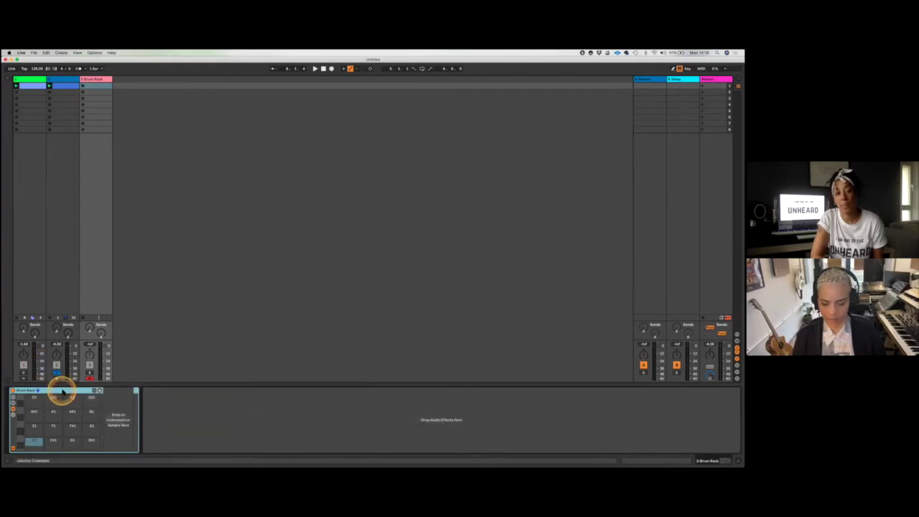
{"action": "key", "text": "BackSpace"}
Search the browser for "jx-3p", load the JX-3P plug-in onto the new MIDI track and hide the browser.
{"action": "left_click", "coordinate": [9, 82]}
{"action": "left_click", "coordinate": [17, 79]}
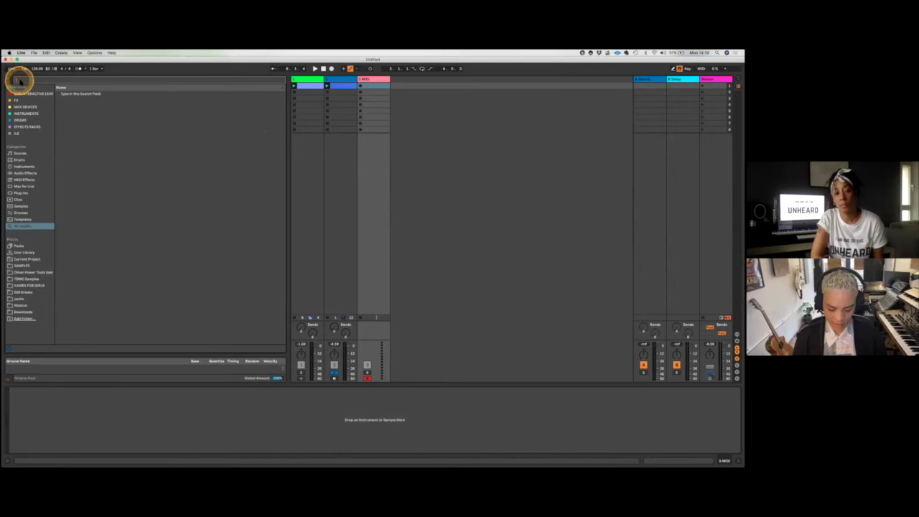
{"action": "type", "text": "jx 33p"}
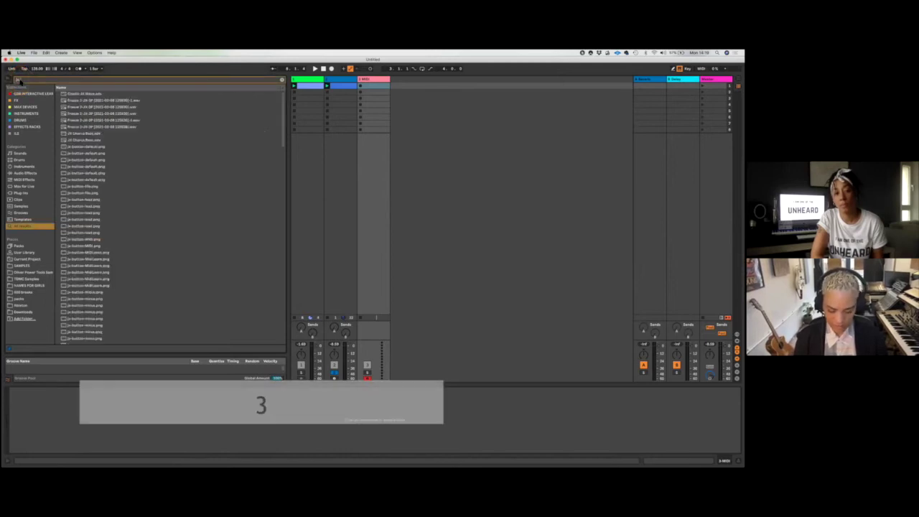
{"action": "left_click_drag", "start_coordinate": [68, 134], "coordinate": [353, 152]}
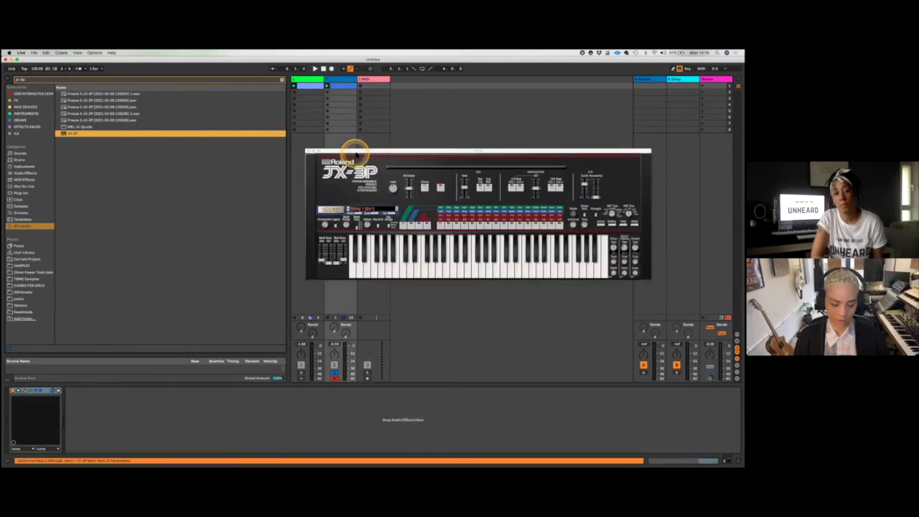
{"action": "key", "text": "super+z"}
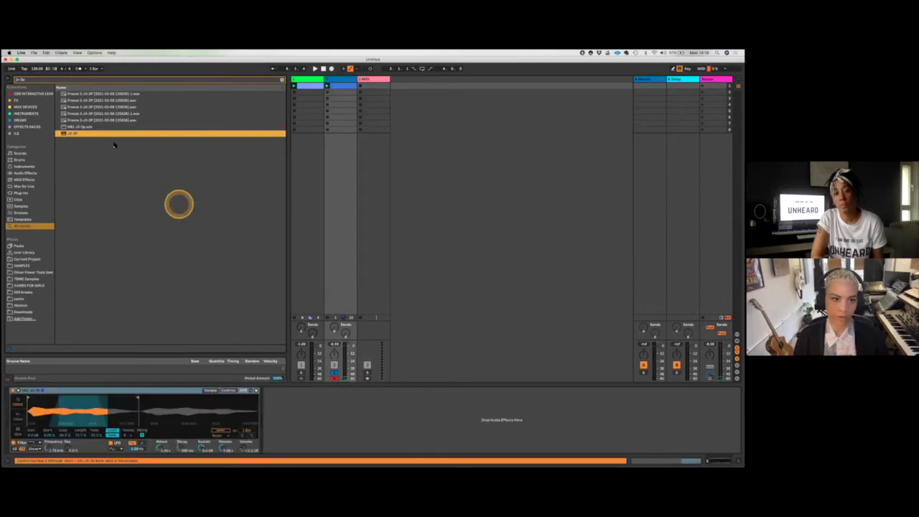
{"action": "left_click_drag", "start_coordinate": [68, 135], "coordinate": [373, 126]}
{"action": "left_click", "coordinate": [8, 76]}
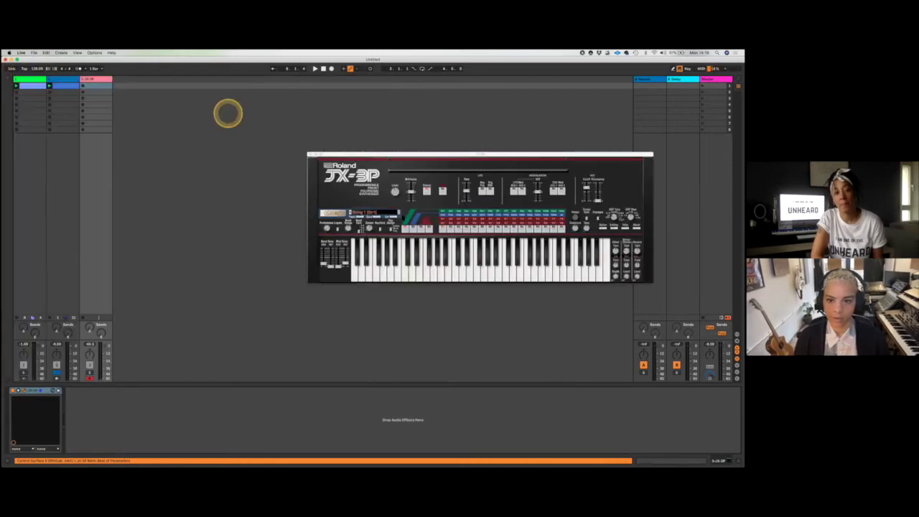
Load keys preset B-8 in the JX-3P synth and close the plug-in window.
{"action": "left_click", "coordinate": [387, 213]}
{"action": "mouse_move", "coordinate": [394, 219]}
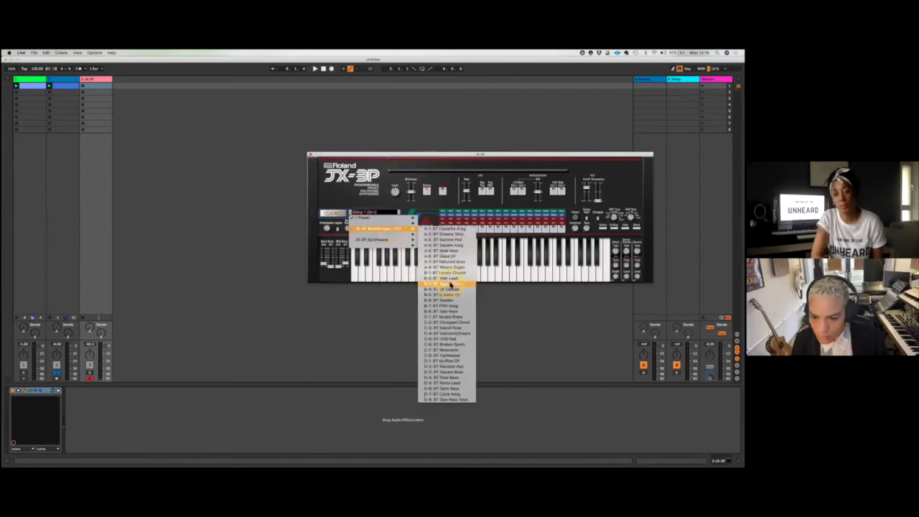
{"action": "left_click", "coordinate": [450, 313]}
{"action": "left_click", "coordinate": [308, 153]}
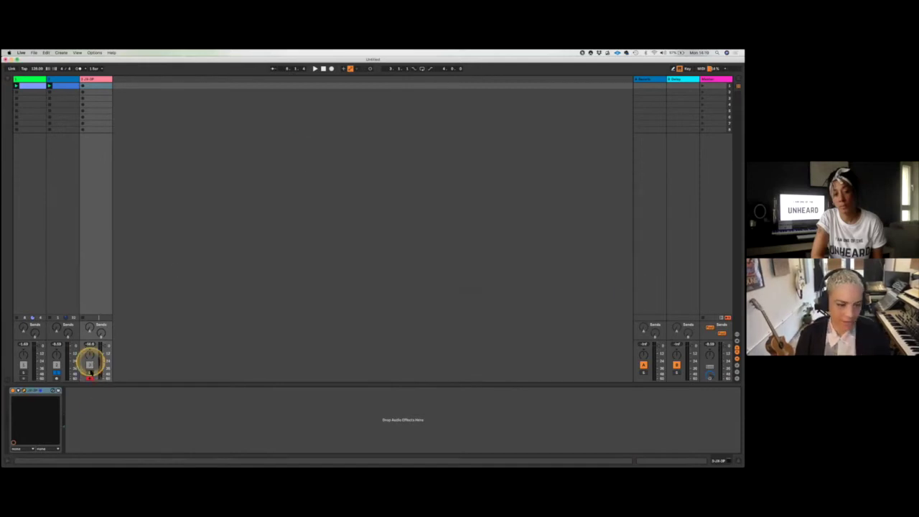
Create an empty clip in the first slot of the JX-3P track and audition the preset with a few notes.
{"action": "double_click", "coordinate": [96, 85]}
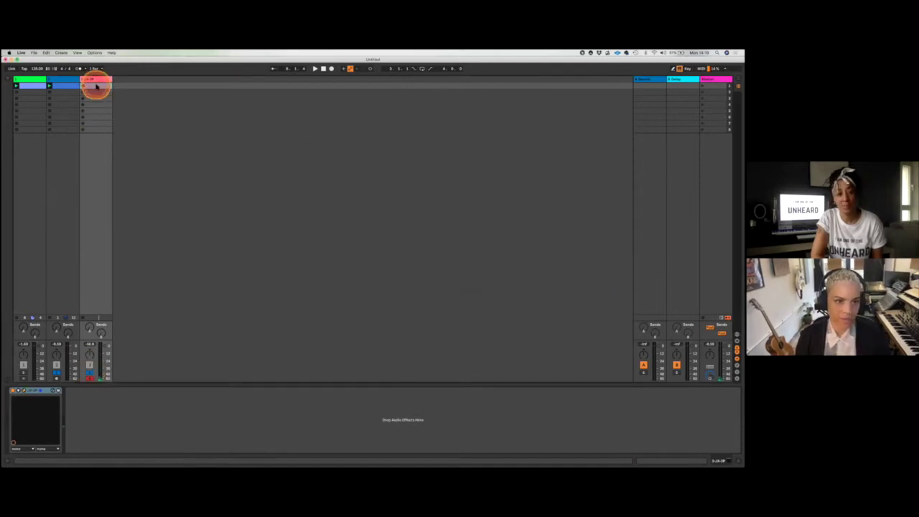
{"action": "key", "text": "s"}
{"action": "key", "text": "s"}
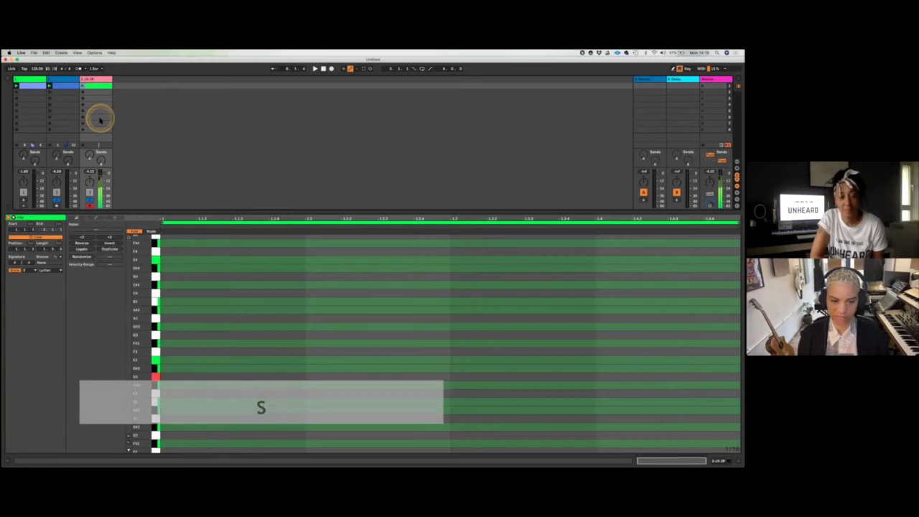
{"action": "key", "text": "j"}
{"action": "key", "text": "a"}
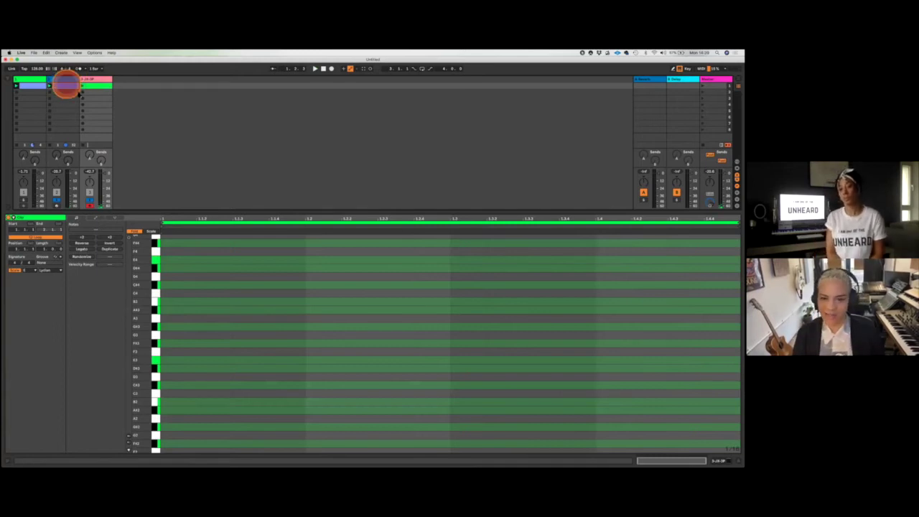
Copy the eight-bar clip from the sampler track into the JX-3P track's first slot and play it.
{"action": "left_click", "coordinate": [65, 85]}
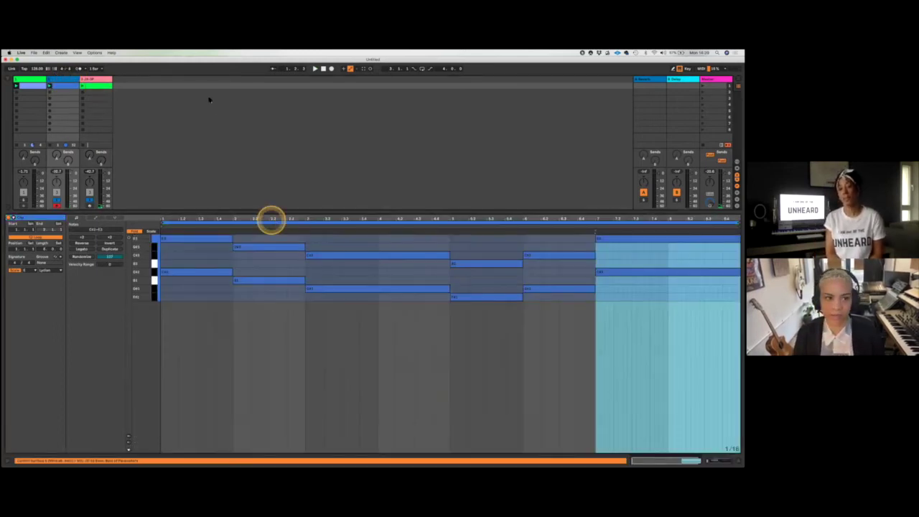
{"action": "left_click", "coordinate": [71, 89]}
{"action": "key", "text": "alt"}
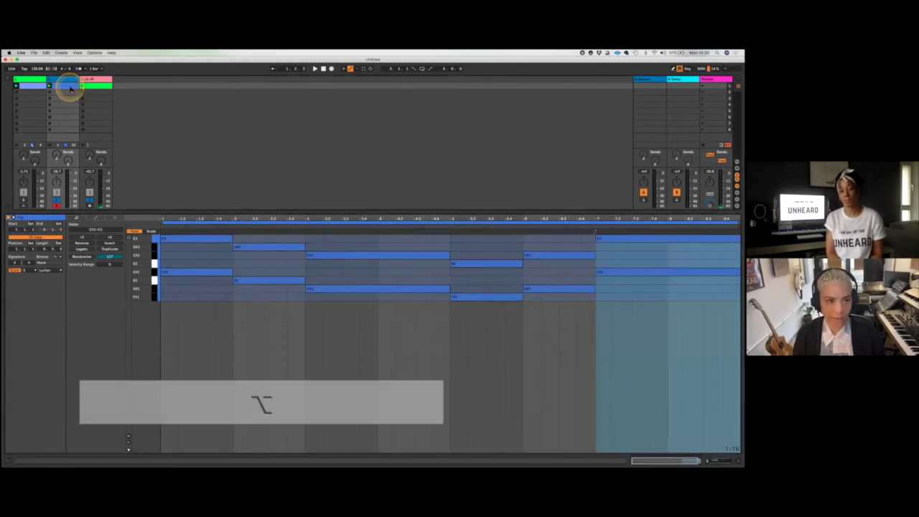
{"action": "left_click_drag", "start_coordinate": [71, 92], "coordinate": [96, 85]}
{"action": "left_click", "coordinate": [82, 85]}
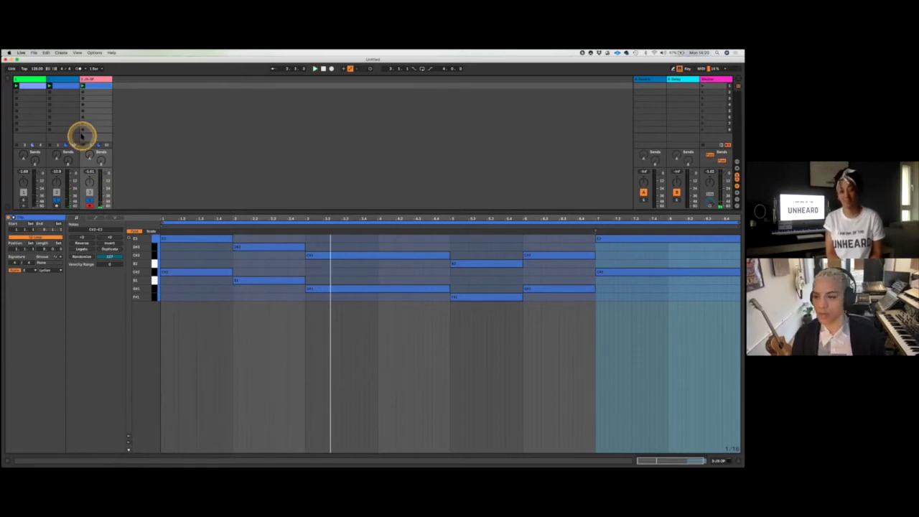
{"action": "left_click", "coordinate": [201, 320]}
{"action": "left_click", "coordinate": [217, 257]}
{"action": "left_click", "coordinate": [221, 284]}
{"action": "left_click", "coordinate": [191, 280]}
{"action": "left_click", "coordinate": [184, 288]}
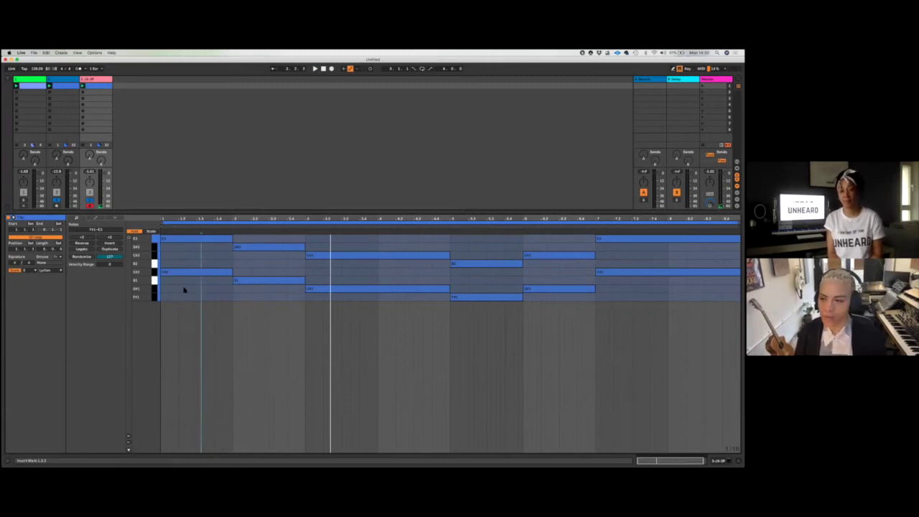
{"action": "left_click", "coordinate": [196, 278]}
{"action": "left_click", "coordinate": [223, 285]}
Shorten both bar 1 notes, E3 and C#2, to one sixteenth at the start of the bar.
{"action": "left_click", "coordinate": [204, 244]}
{"action": "left_click", "coordinate": [212, 298]}
{"action": "left_click", "coordinate": [211, 280]}
{"action": "left_click", "coordinate": [212, 223]}
{"action": "left_click", "coordinate": [230, 275]}
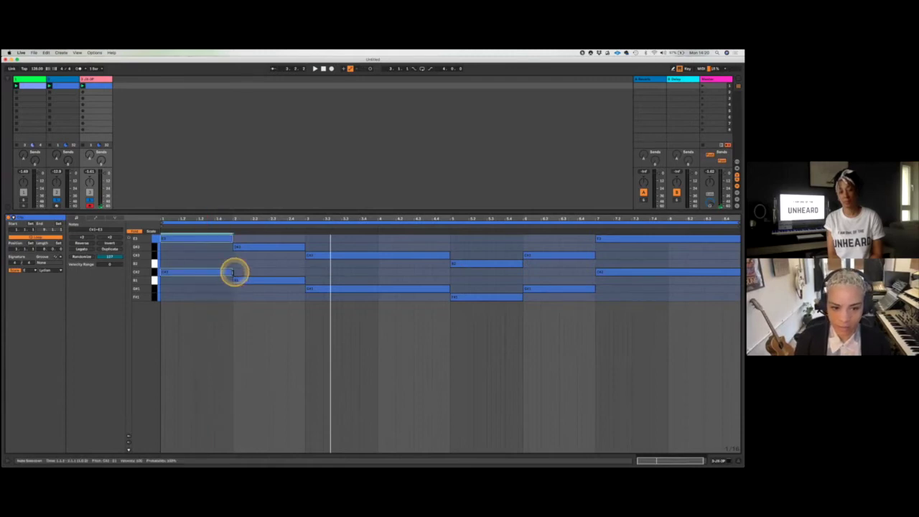
{"action": "left_click_drag", "start_coordinate": [231, 273], "coordinate": [166, 283]}
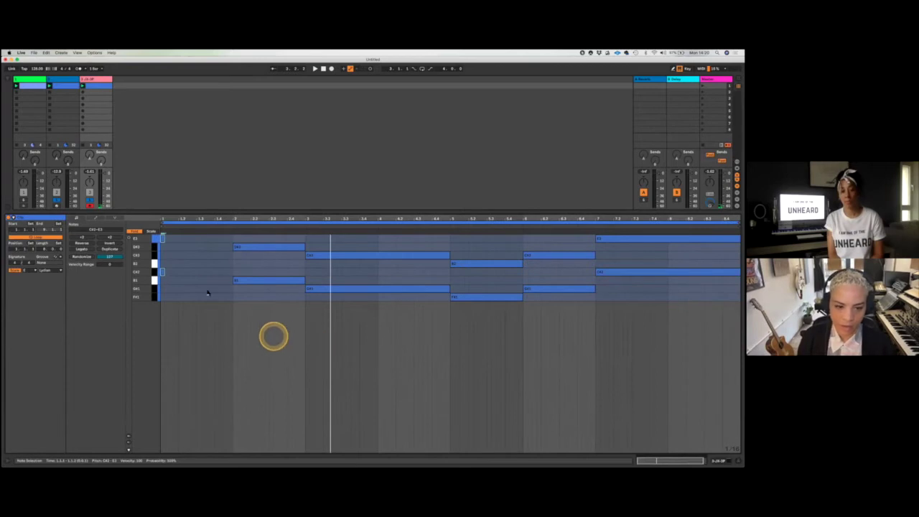
Copy the bar 1 sixteenth-note pair to 1.1.4, 1.2.3, 1.3.3 and 1.4.2, playing the rhythm along the way.
{"action": "scroll", "coordinate": [208, 293], "scroll_direction": "up", "scroll_amount": 2}
{"action": "scroll", "coordinate": [207, 293], "scroll_direction": "up", "scroll_amount": 3}
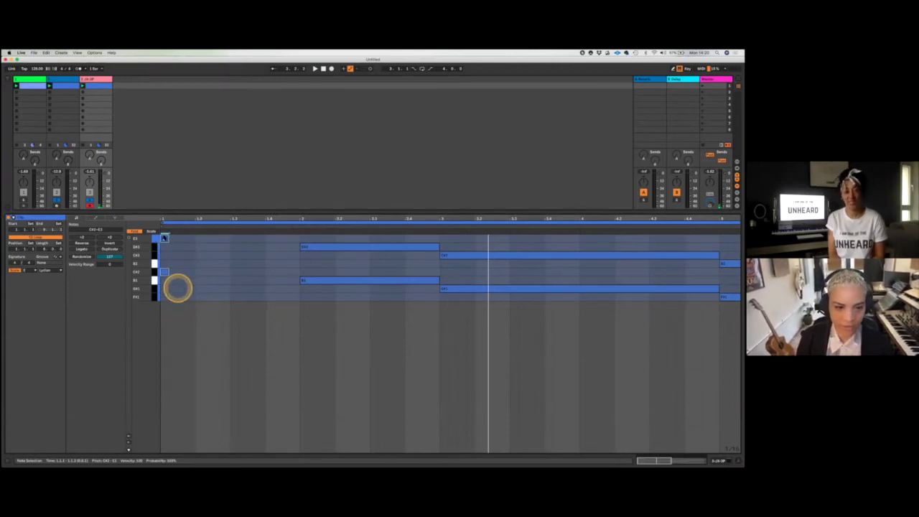
{"action": "left_click_drag", "start_coordinate": [164, 239], "coordinate": [217, 239]}
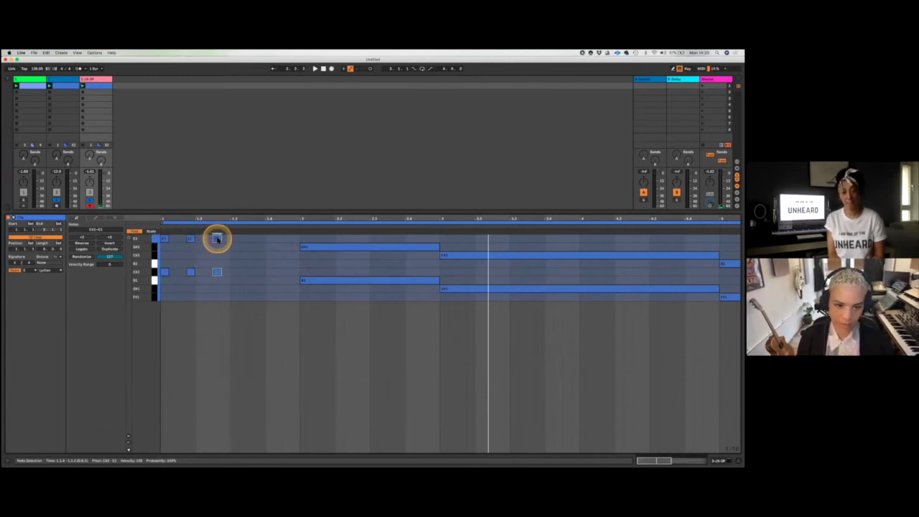
{"action": "key", "text": "space"}
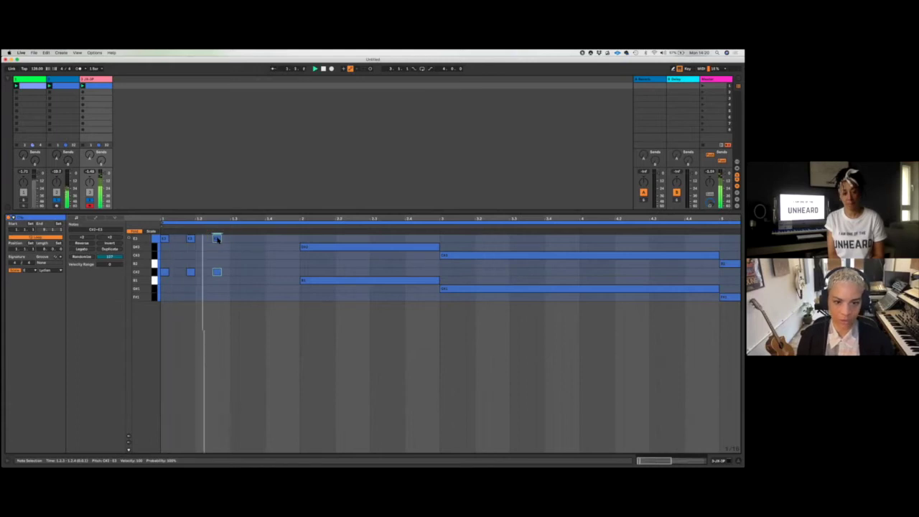
{"action": "left_click_drag", "start_coordinate": [217, 238], "coordinate": [254, 238]}
{"action": "key", "text": "alt"}
{"action": "left_click_drag", "start_coordinate": [272, 299], "coordinate": [280, 237]}
{"action": "key", "text": "alt"}
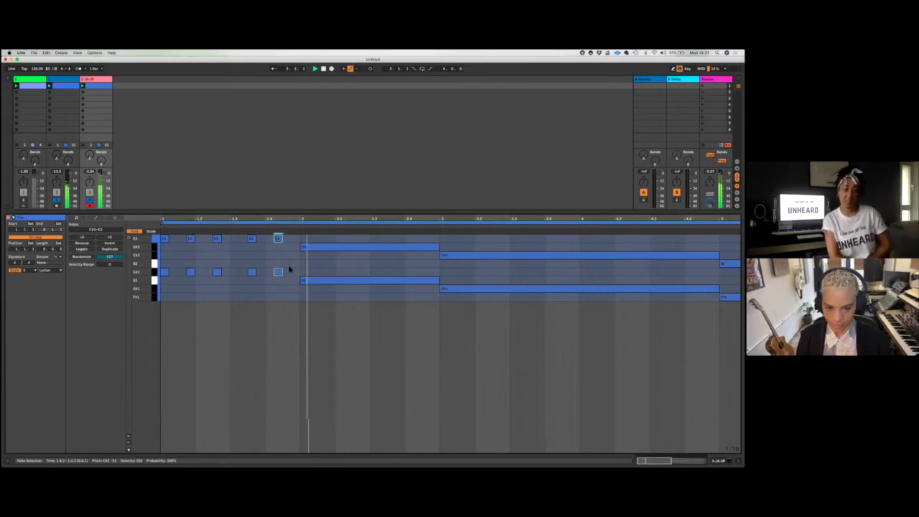
{"action": "left_click_drag", "start_coordinate": [409, 309], "coordinate": [402, 242]}
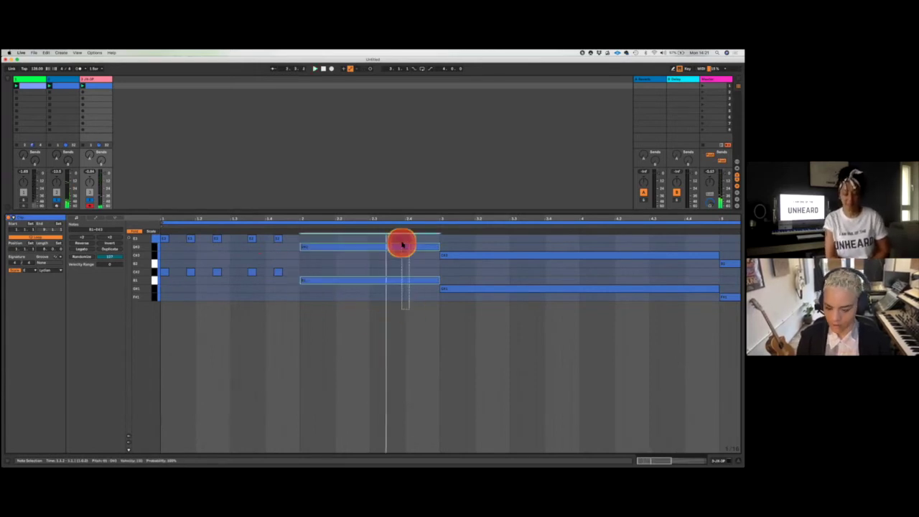
{"action": "key", "text": "BackSpace"}
{"action": "left_click_drag", "start_coordinate": [292, 294], "coordinate": [160, 211]}
{"action": "key", "text": "super+z"}
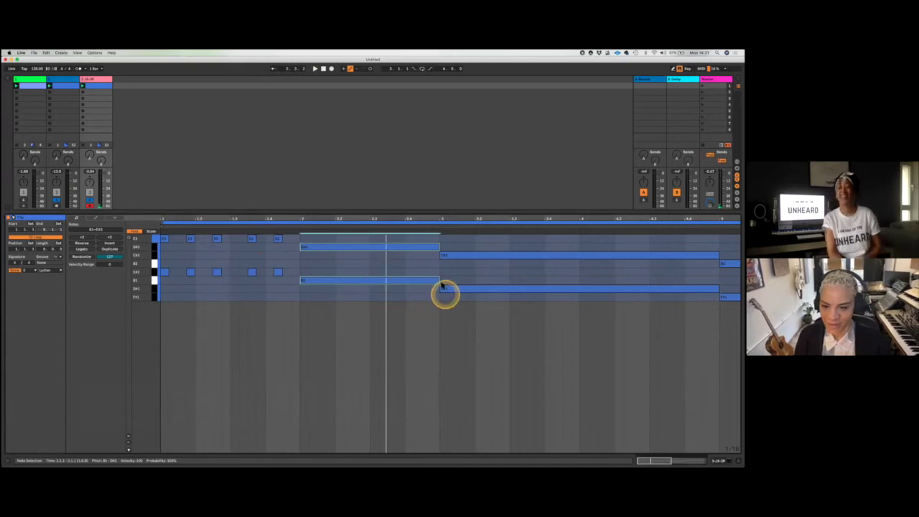
Shorten the long note pairs at bars 2 and 3 to sixteenths and copy them into five stabs in bar 2 and four in bar 3.
{"action": "left_click_drag", "start_coordinate": [438, 280], "coordinate": [391, 278]}
{"action": "left_click_drag", "start_coordinate": [391, 247], "coordinate": [419, 250]}
{"action": "left_click_drag", "start_coordinate": [596, 316], "coordinate": [587, 248]}
{"action": "mouse_move", "coordinate": [718, 289]}
{"action": "left_mouse_down"}
{"action": "mouse_move", "coordinate": [449, 269]}
{"action": "mouse_move", "coordinate": [441, 251]}
{"action": "mouse_move", "coordinate": [529, 255]}
{"action": "left_mouse_up"}
Duplicate the four stab pairs from bar 3 and shift the copy right to start at bar 4.
{"action": "left_click", "coordinate": [542, 300]}
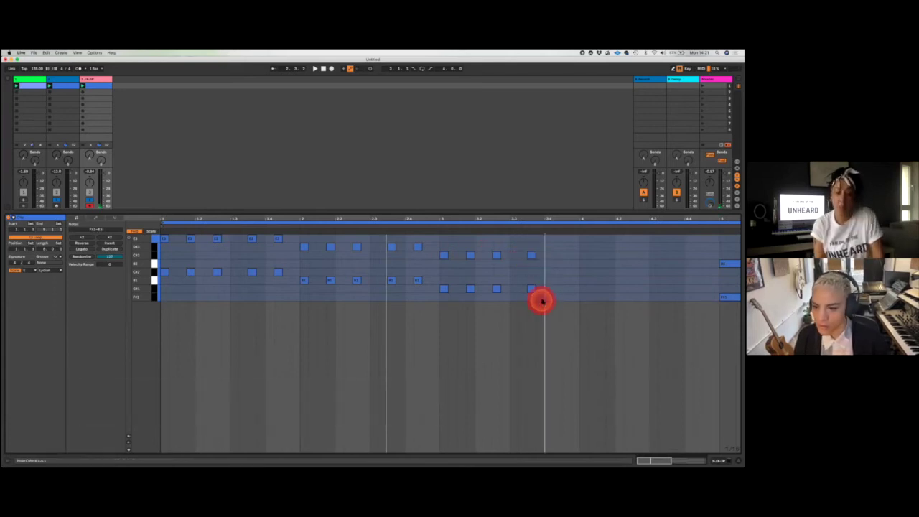
{"action": "left_click_drag", "start_coordinate": [542, 300], "coordinate": [438, 238]}
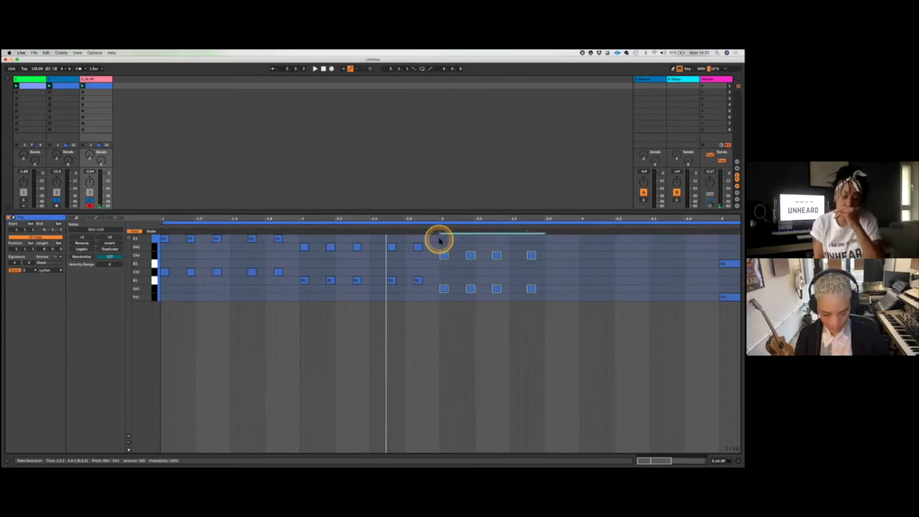
{"action": "key", "text": "super+d"}
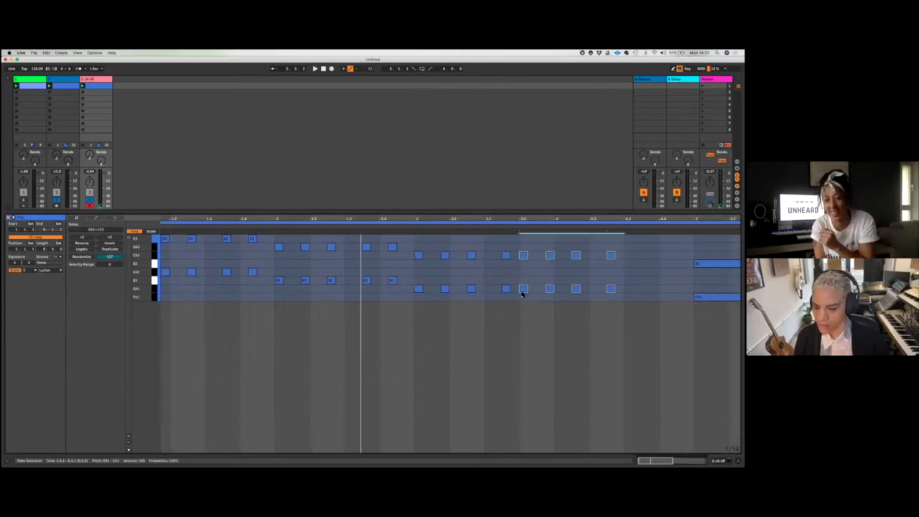
{"action": "key", "text": "Right"}
{"action": "key", "text": "Right"}
{"action": "key", "text": "Right"}
{"action": "key", "text": "Right"}
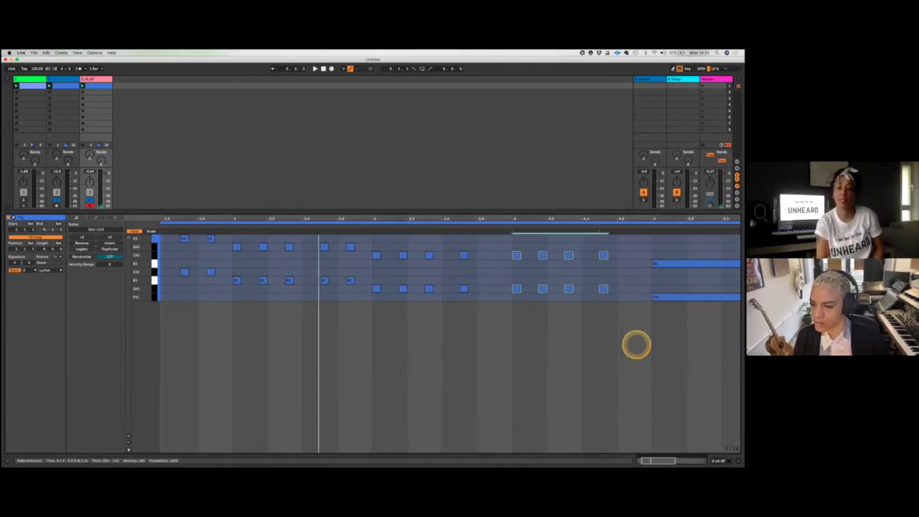
Loop bars 1 to 4 of the JX-3P stab clip, covering only the sixteenth-note stabs.
{"action": "scroll", "coordinate": [636, 344], "scroll_direction": "right", "scroll_amount": 5}
{"action": "scroll", "coordinate": [637, 345], "scroll_direction": "left", "scroll_amount": 5}
{"action": "left_click_drag", "start_coordinate": [613, 347], "coordinate": [608, 251]}
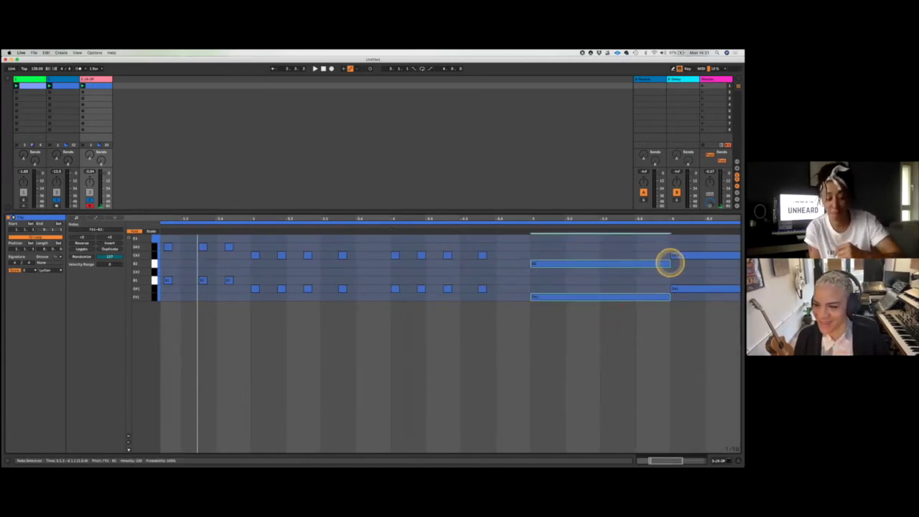
{"action": "scroll", "coordinate": [380, 337], "scroll_direction": "down", "scroll_amount": 2}
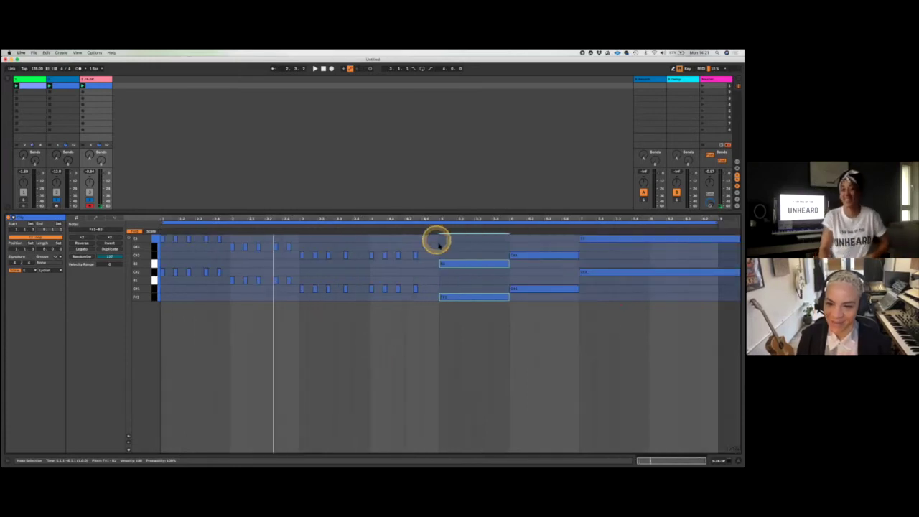
{"action": "left_click_drag", "start_coordinate": [440, 247], "coordinate": [122, 225]}
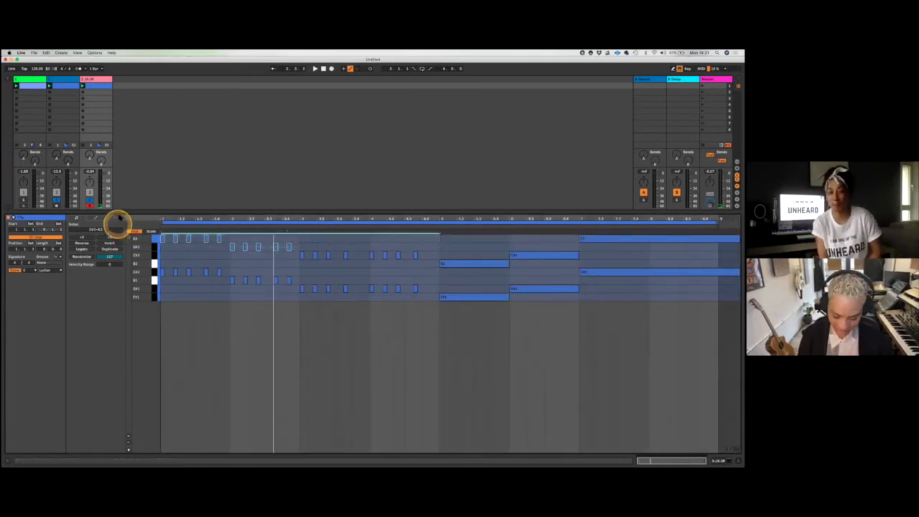
{"action": "key", "text": "super+l"}
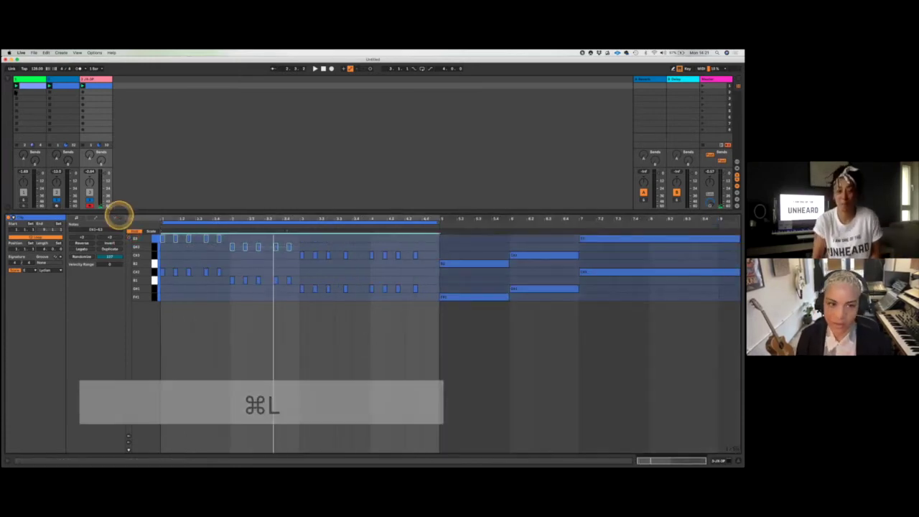
Loop the first four bars of the long chord clip on track 2.
{"action": "left_click", "coordinate": [60, 86]}
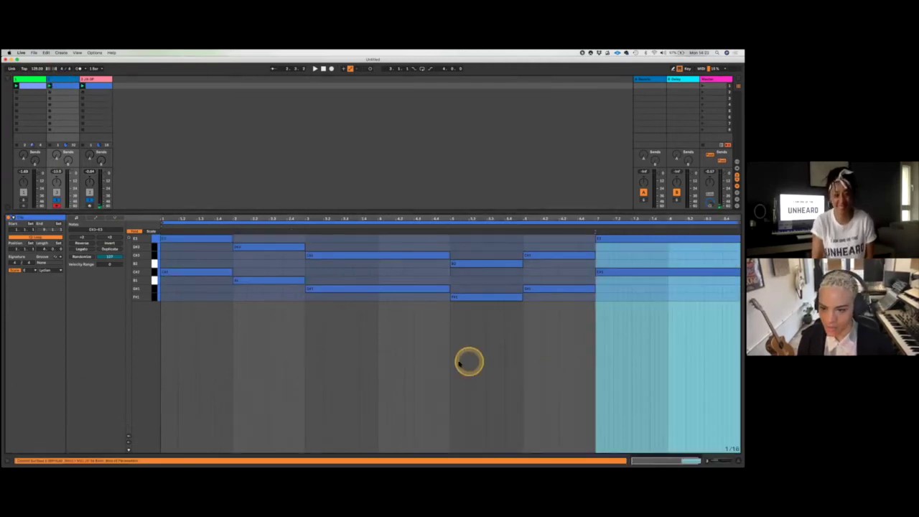
{"action": "mouse_move", "coordinate": [452, 358]}
{"action": "left_mouse_down"}
{"action": "mouse_move", "coordinate": [359, 173]}
{"action": "mouse_move", "coordinate": [125, 153]}
{"action": "left_mouse_up"}
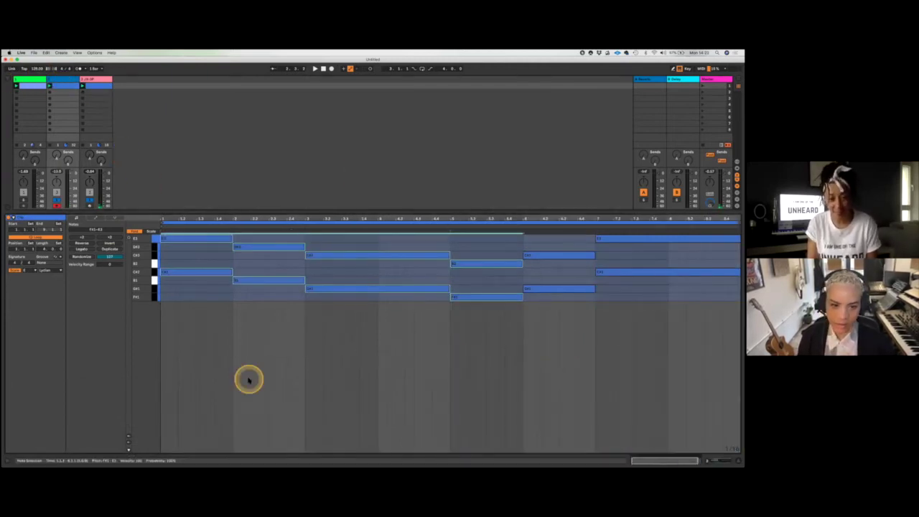
{"action": "left_click", "coordinate": [250, 378]}
{"action": "left_click_drag", "start_coordinate": [448, 317], "coordinate": [91, 194]}
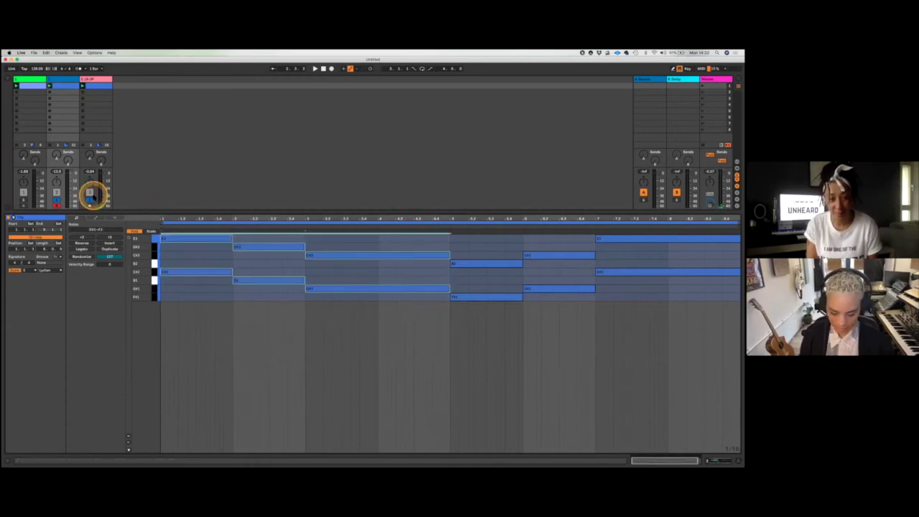
{"action": "left_click", "coordinate": [275, 278]}
{"action": "key", "text": "super+l"}
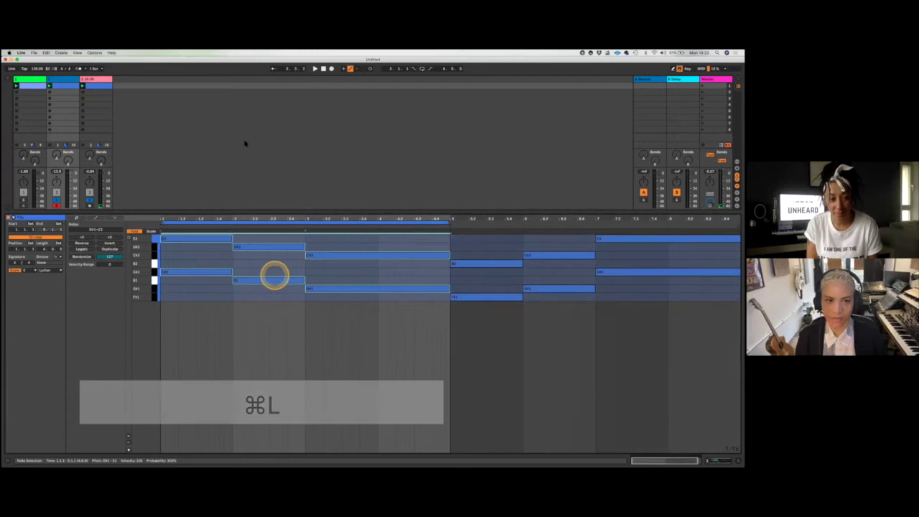
Play the four-bar loops with track 1 soloed together with tracks 2 and 3.
{"action": "left_click", "coordinate": [90, 183]}
{"action": "left_click", "coordinate": [47, 127]}
{"action": "left_click", "coordinate": [96, 165]}
{"action": "left_click", "coordinate": [79, 150]}
{"action": "left_click", "coordinate": [41, 201]}
{"action": "left_click", "coordinate": [24, 199]}
{"action": "left_click", "coordinate": [24, 199]}
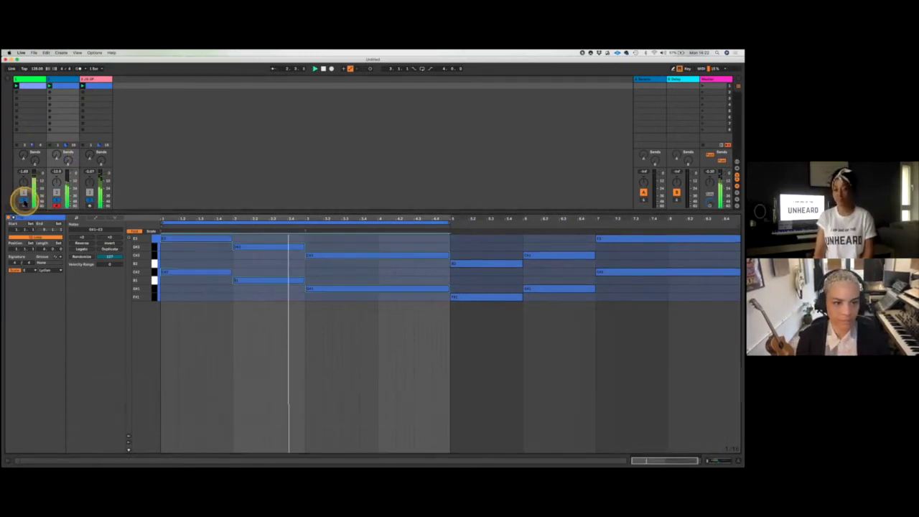
{"action": "left_click", "coordinate": [104, 174]}
{"action": "left_click", "coordinate": [102, 174]}
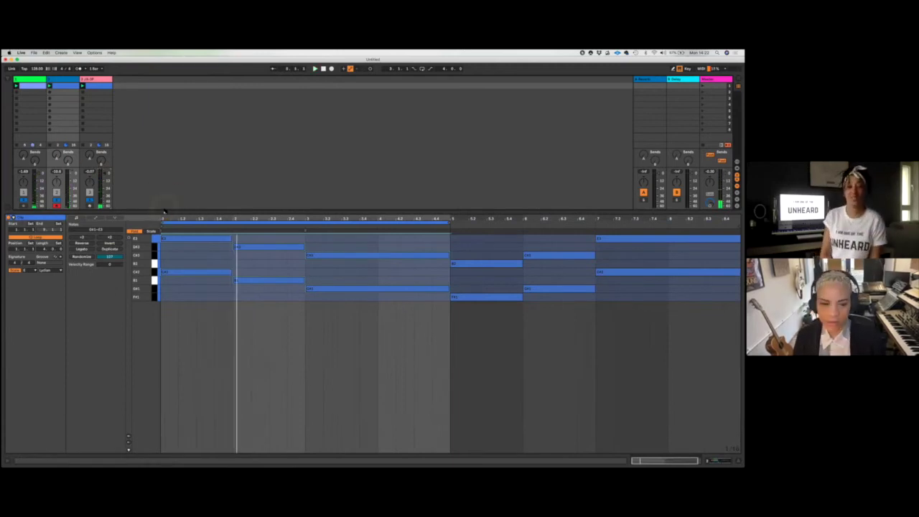
Duplicate the JX-3P track together with its clip and select the copied clip.
{"action": "left_click", "coordinate": [88, 79]}
{"action": "key", "text": "super+d"}
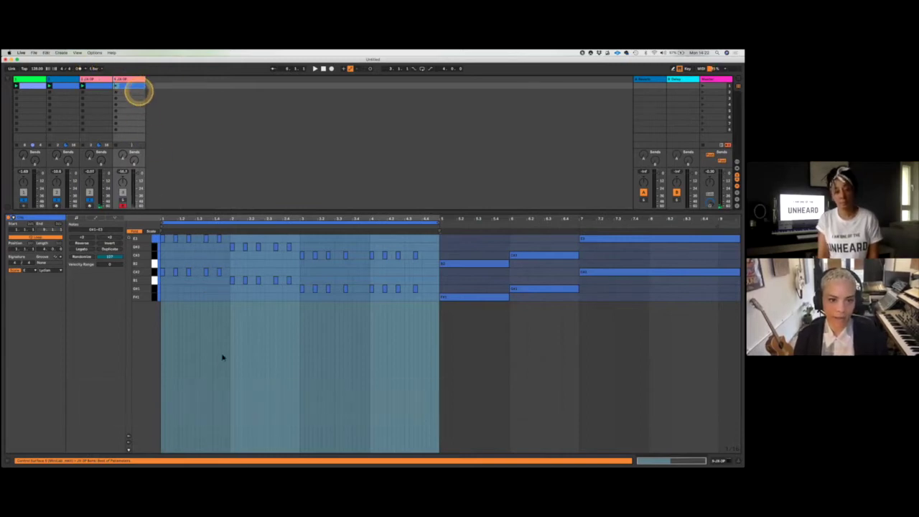
{"action": "left_click", "coordinate": [200, 328]}
{"action": "left_click", "coordinate": [134, 86]}
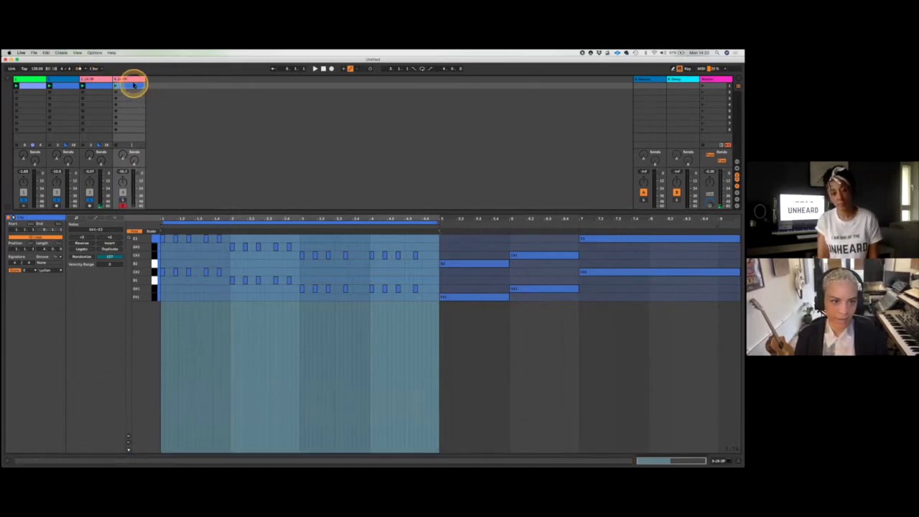
Load the A-1 String 1 preset from the factory bank into the duplicated track's JX-3P.
{"action": "key", "text": "shift+Tab"}
{"action": "left_click", "coordinate": [26, 389]}
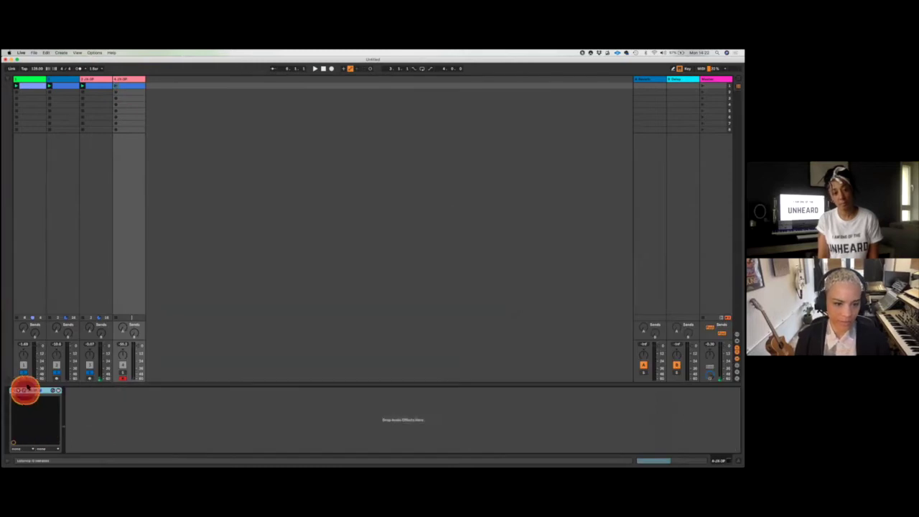
{"action": "left_click", "coordinate": [393, 214]}
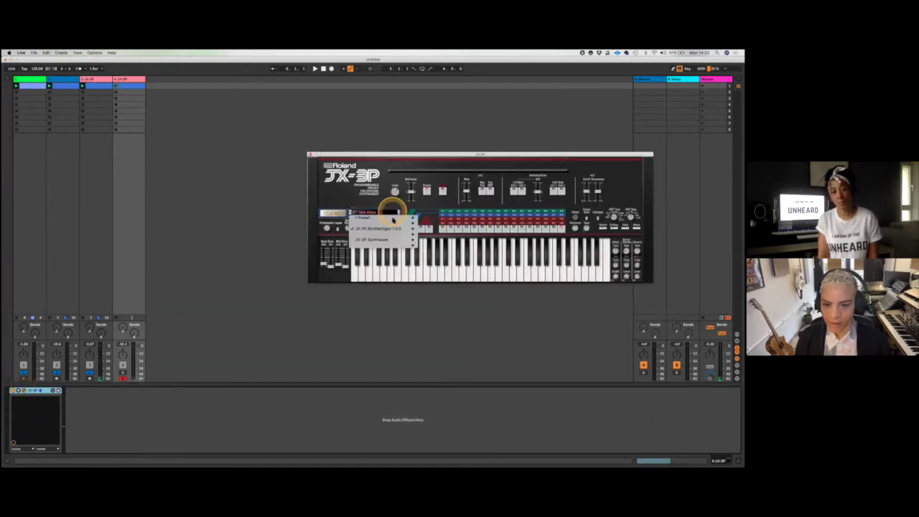
{"action": "mouse_move", "coordinate": [395, 220]}
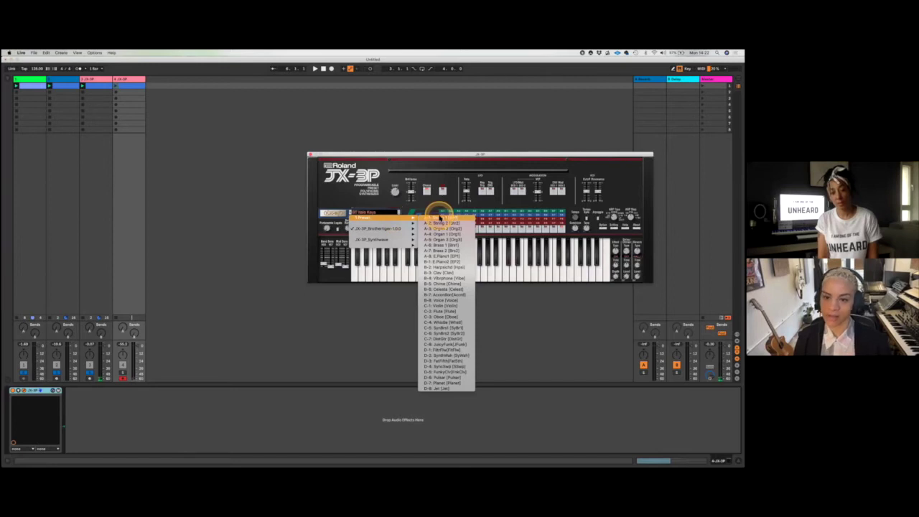
{"action": "left_click", "coordinate": [440, 219]}
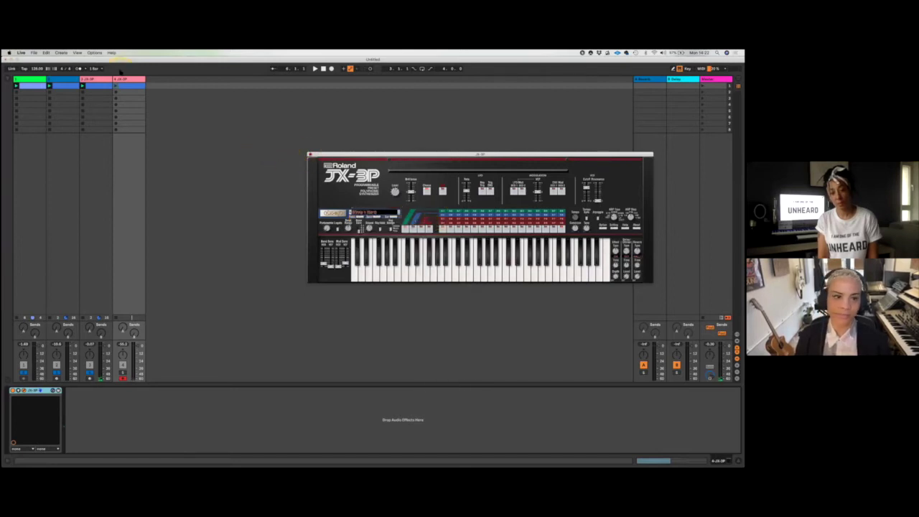
{"action": "left_click", "coordinate": [311, 154]}
Clear all copied notes from the duplicated track's clip and draw a single E3 note spanning bars 1 to 4.
{"action": "left_click", "coordinate": [130, 90]}
{"action": "left_click", "coordinate": [226, 332]}
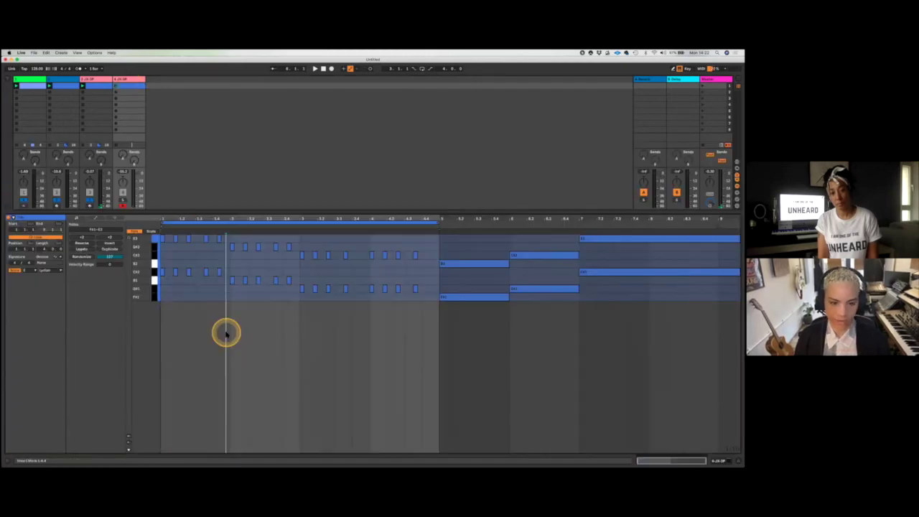
{"action": "key", "text": "BackSpace"}
{"action": "left_click", "coordinate": [183, 285]}
{"action": "left_click", "coordinate": [161, 240]}
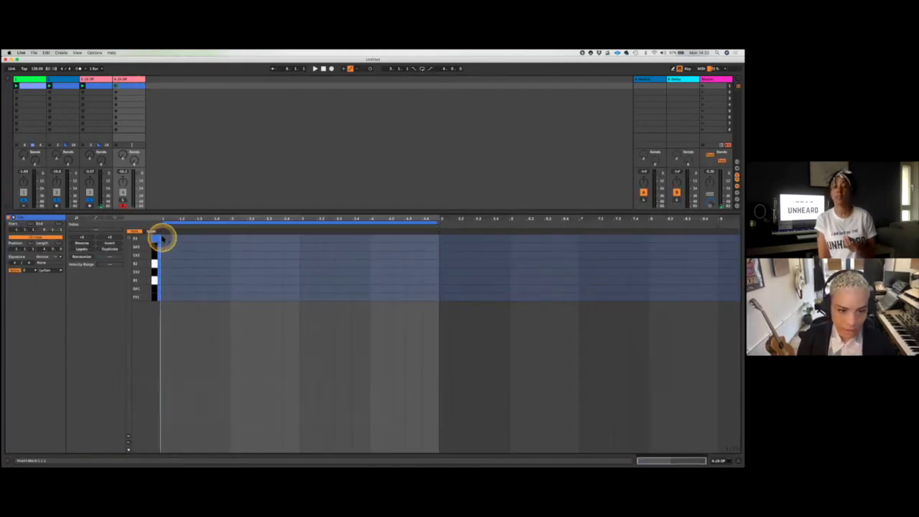
{"action": "double_click", "coordinate": [162, 239]}
{"action": "left_click_drag", "start_coordinate": [164, 238], "coordinate": [438, 256]}
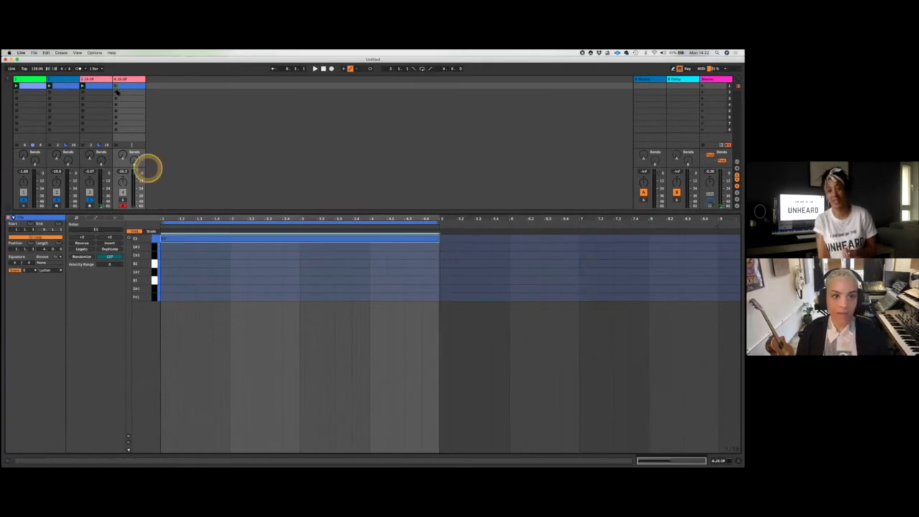
Solo the string track, launch its clip and transpose the long note up two octaves to E5.
{"action": "left_click", "coordinate": [123, 199]}
{"action": "left_click", "coordinate": [113, 86]}
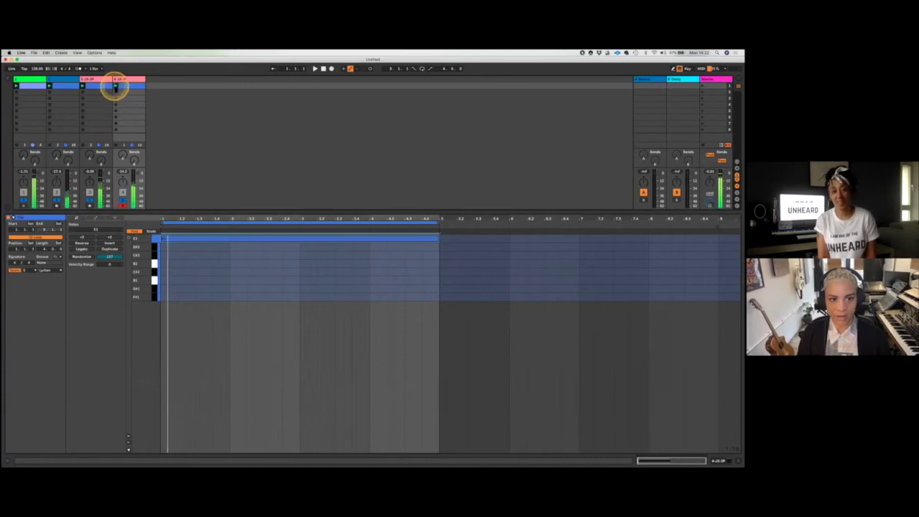
{"action": "left_click", "coordinate": [164, 237]}
{"action": "left_click", "coordinate": [168, 238]}
{"action": "key", "text": "shift+Up"}
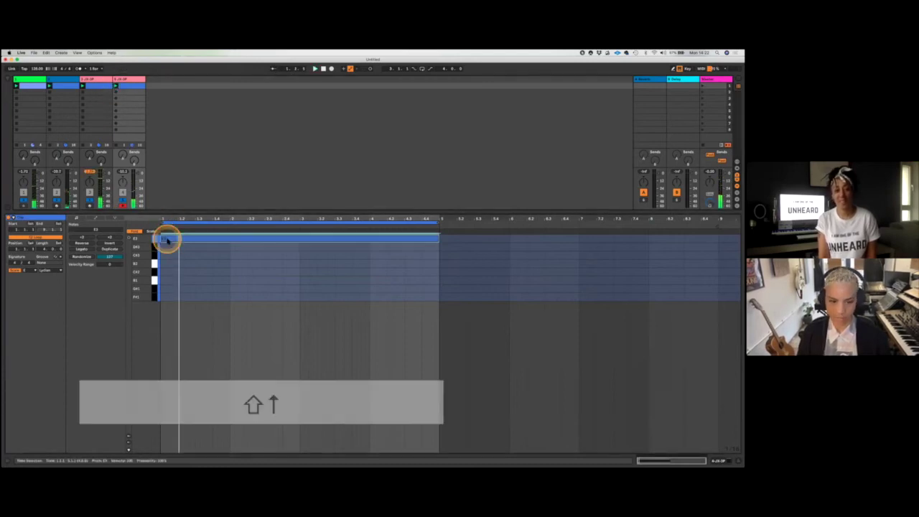
{"action": "key", "text": "shift+Up"}
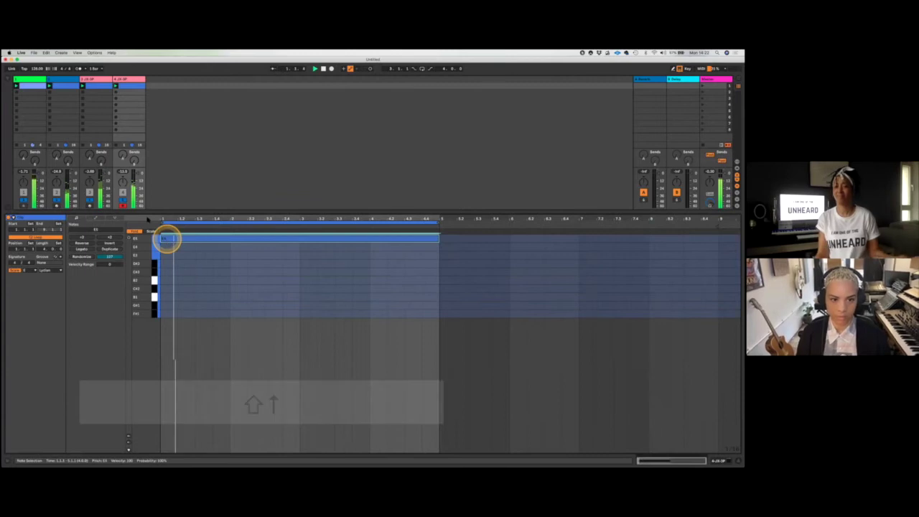
Adjust the string track's volume against the other parts.
{"action": "left_click_drag", "start_coordinate": [133, 191], "coordinate": [135, 179]}
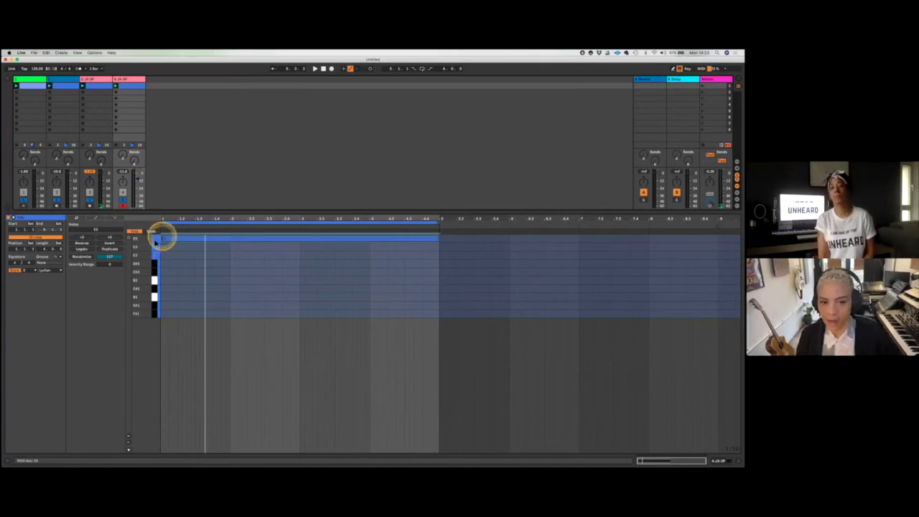
{"action": "double_click", "coordinate": [168, 240]}
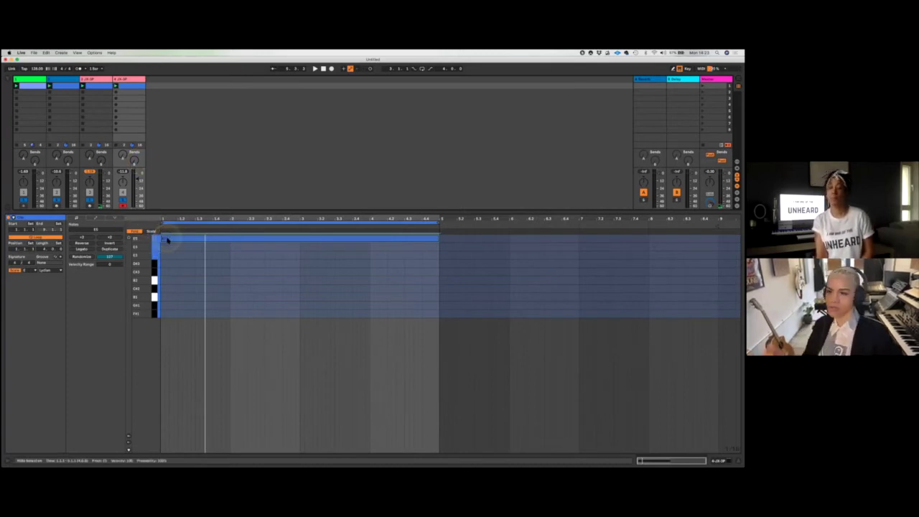
{"action": "left_click", "coordinate": [142, 185]}
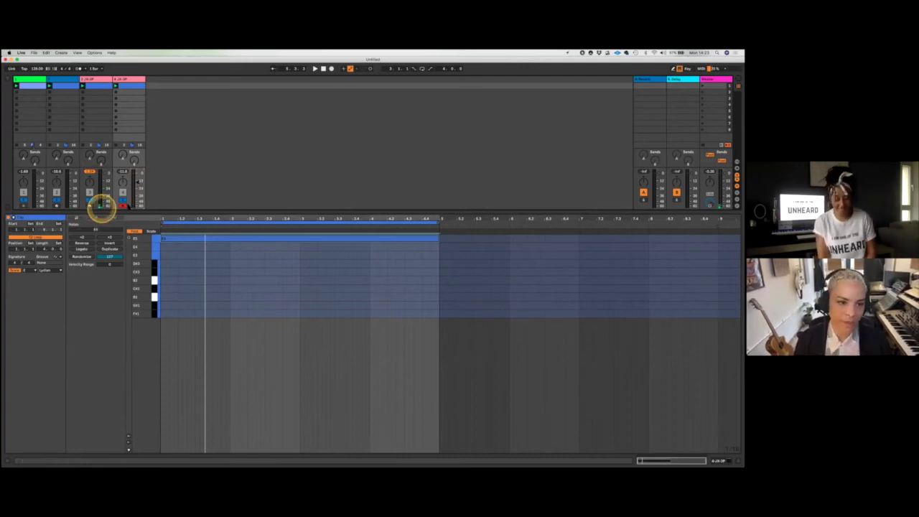
Solo only track 2, play its chords and show the track's device chain.
{"action": "left_click", "coordinate": [68, 80]}
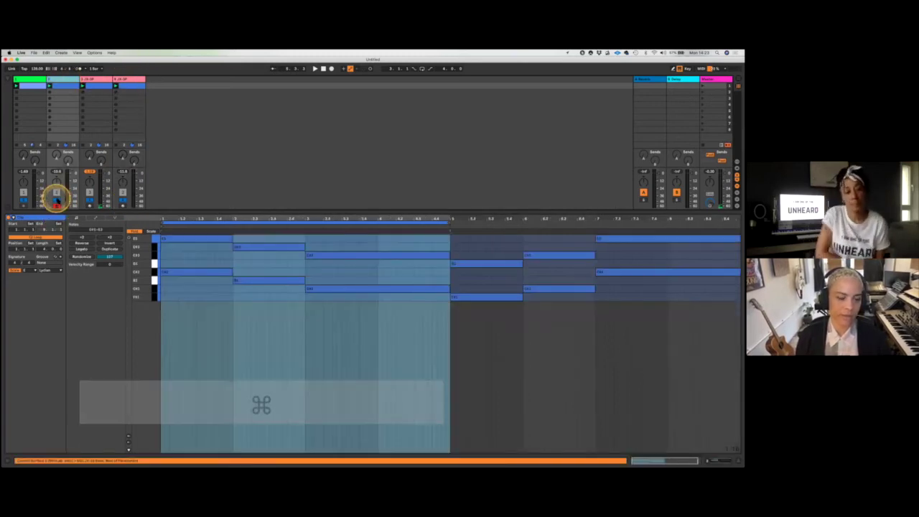
{"action": "key", "text": "space"}
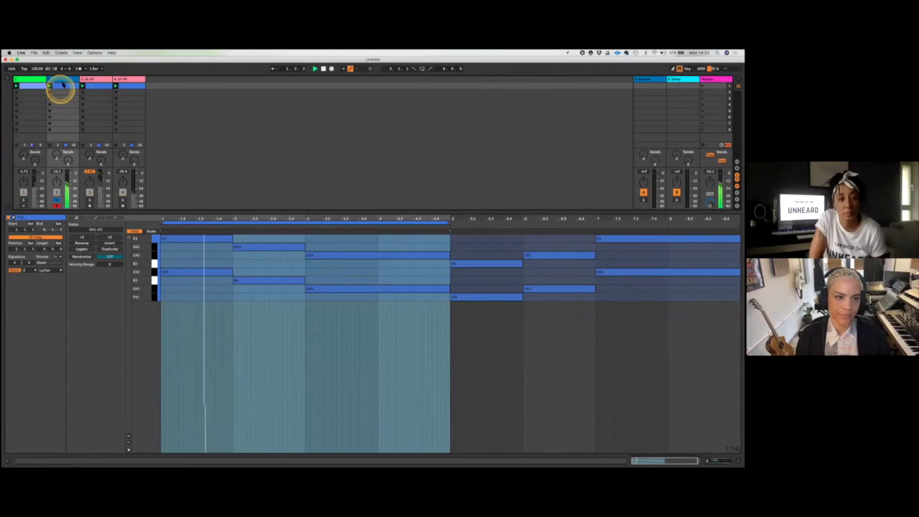
{"action": "key", "text": "Tab"}
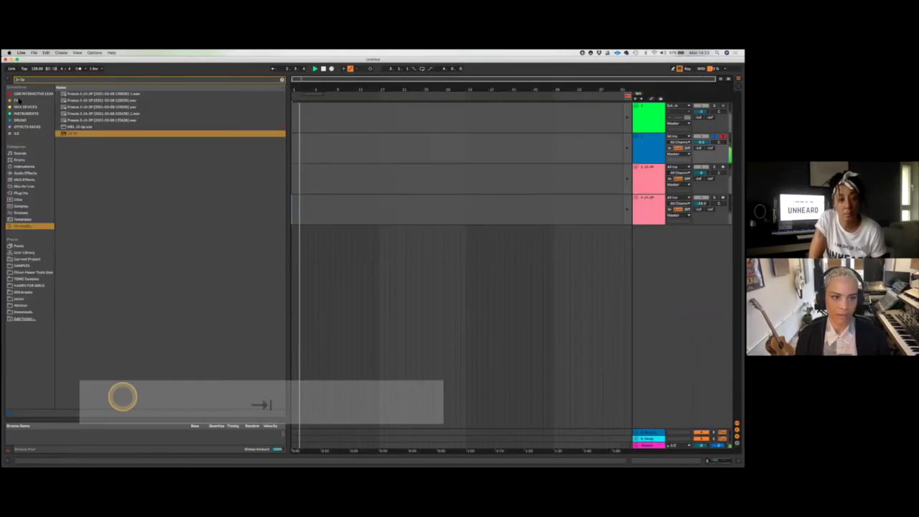
{"action": "left_click", "coordinate": [18, 80]}
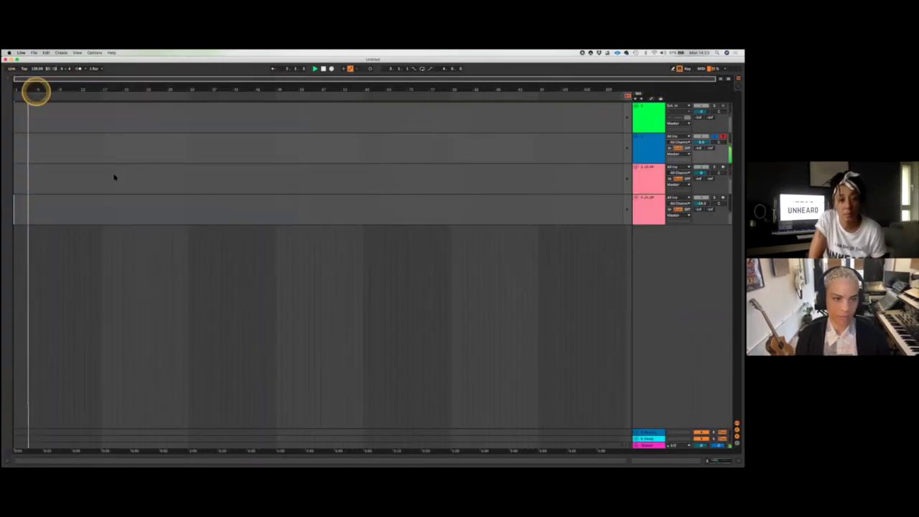
{"action": "key", "text": "Tab"}
{"action": "left_click", "coordinate": [68, 79]}
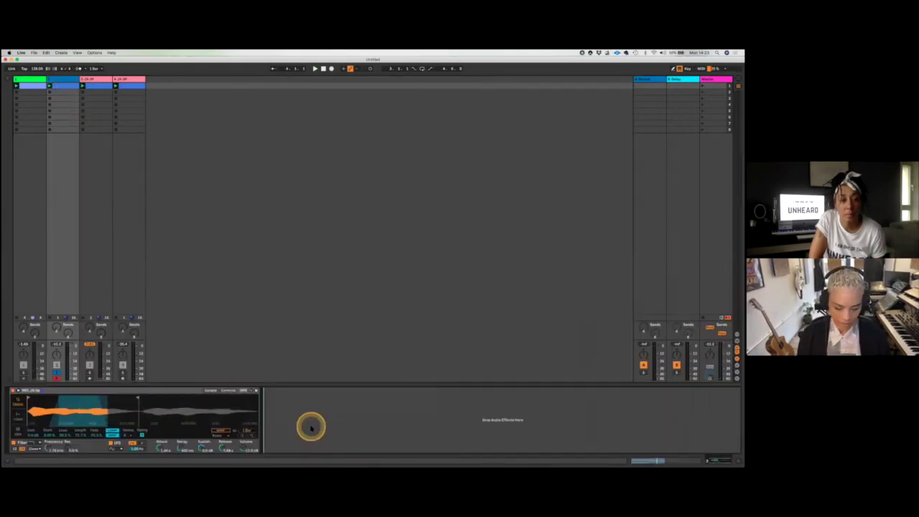
Search the browser for "filter", add Auto Filter to track 2 and move its filter point to the low-frequency end.
{"action": "key", "text": "super+f"}
{"action": "type", "text": "filter"}
{"action": "key", "text": "Return"}
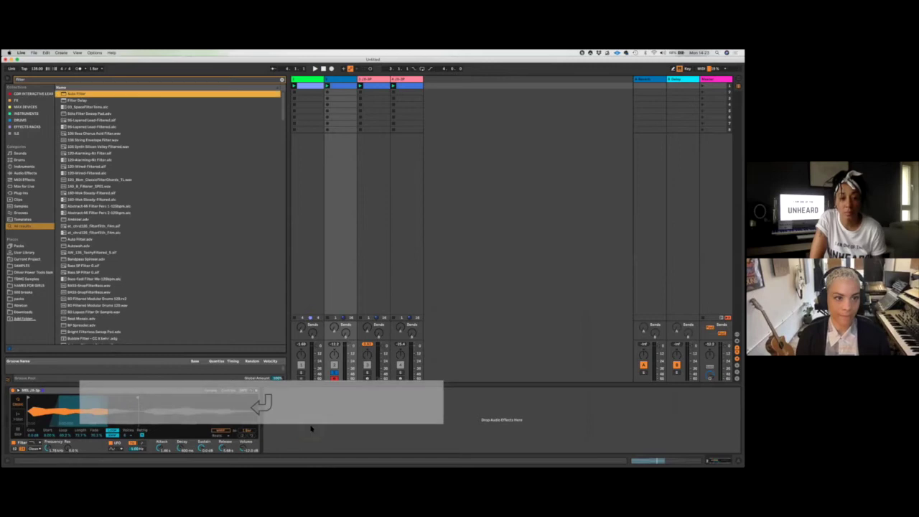
{"action": "left_click", "coordinate": [367, 407]}
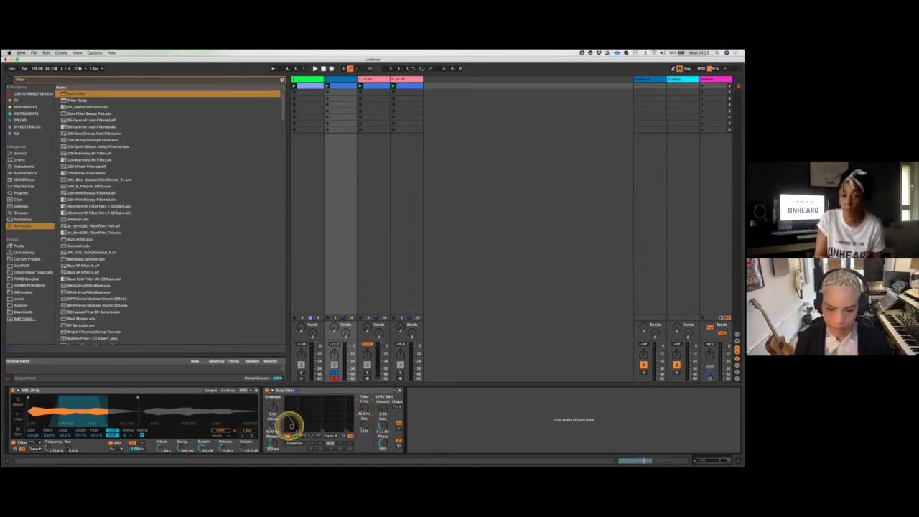
{"action": "left_click", "coordinate": [291, 426]}
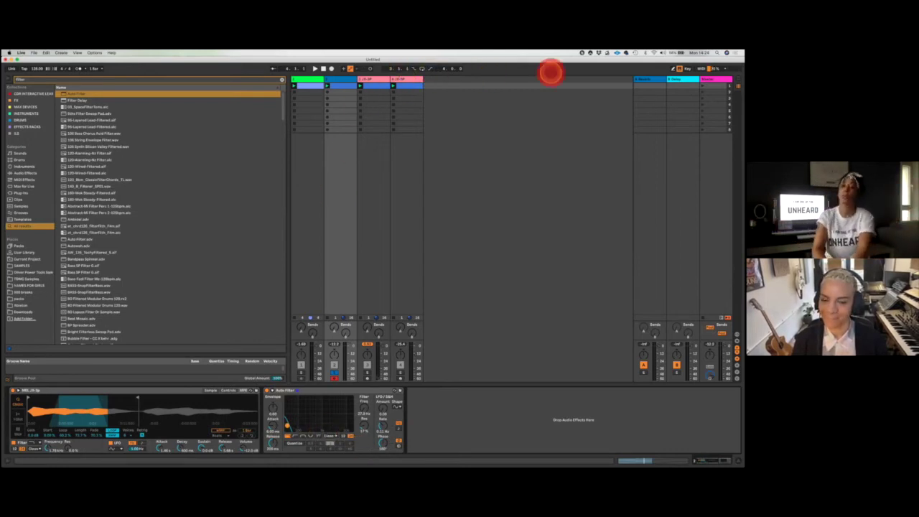
Insert a new MIDI track after the fourth track and rename it "sidechain".
{"action": "left_click", "coordinate": [408, 79]}
{"action": "key", "text": "shift+super+t"}
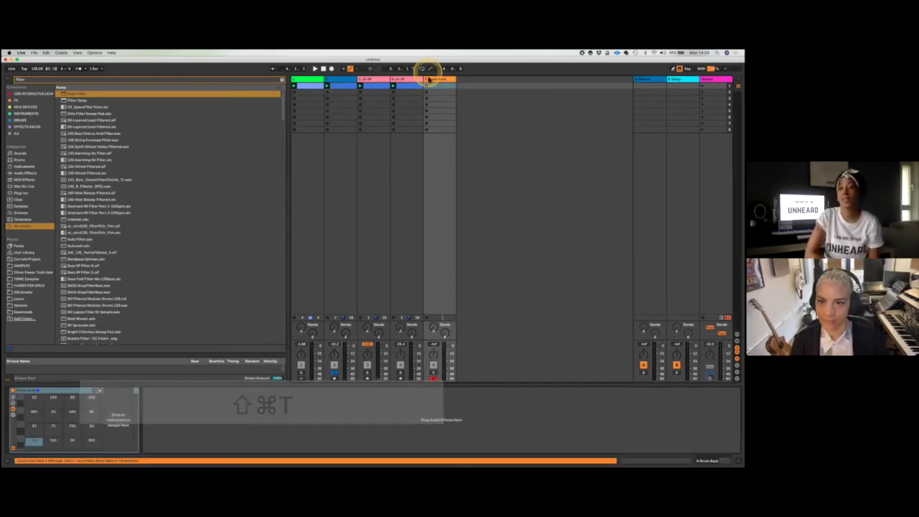
{"action": "key", "text": "super+f"}
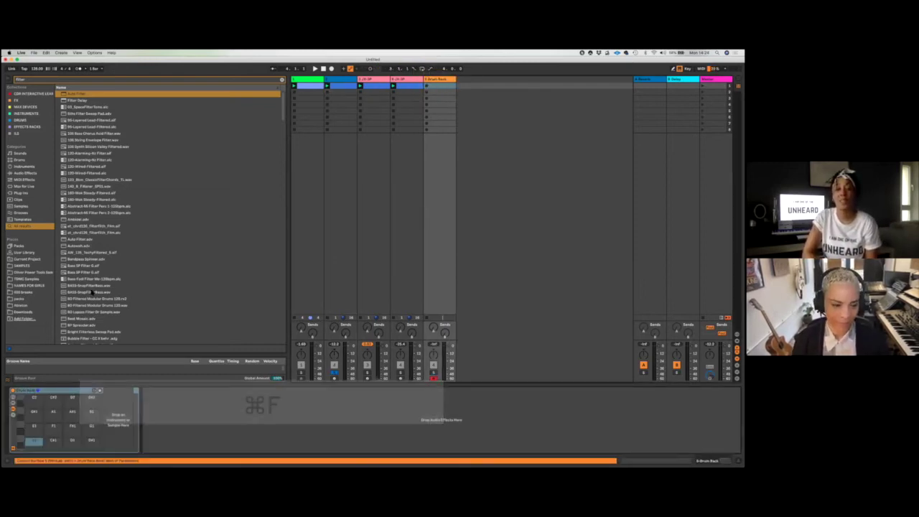
{"action": "left_click", "coordinate": [13, 400]}
{"action": "key", "text": "super+f"}
{"action": "type", "text": "wave"}
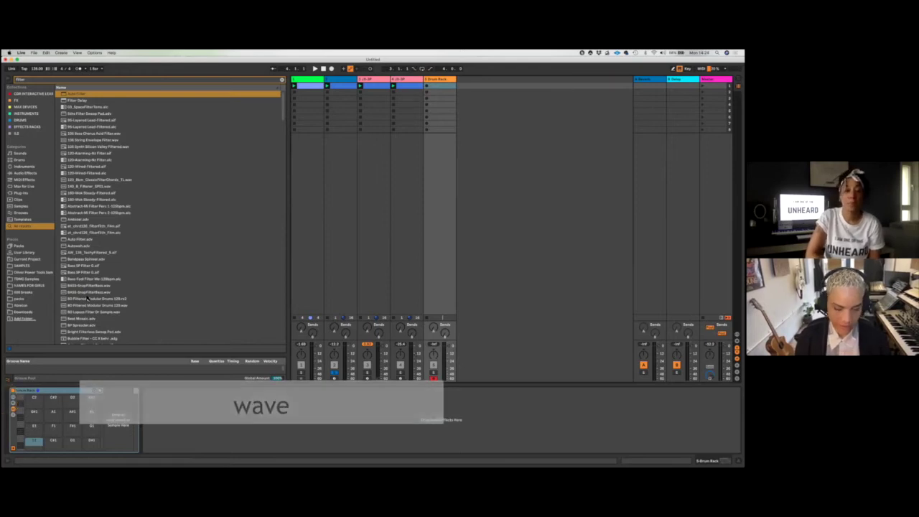
{"action": "left_click_drag", "start_coordinate": [82, 429], "coordinate": [436, 81]}
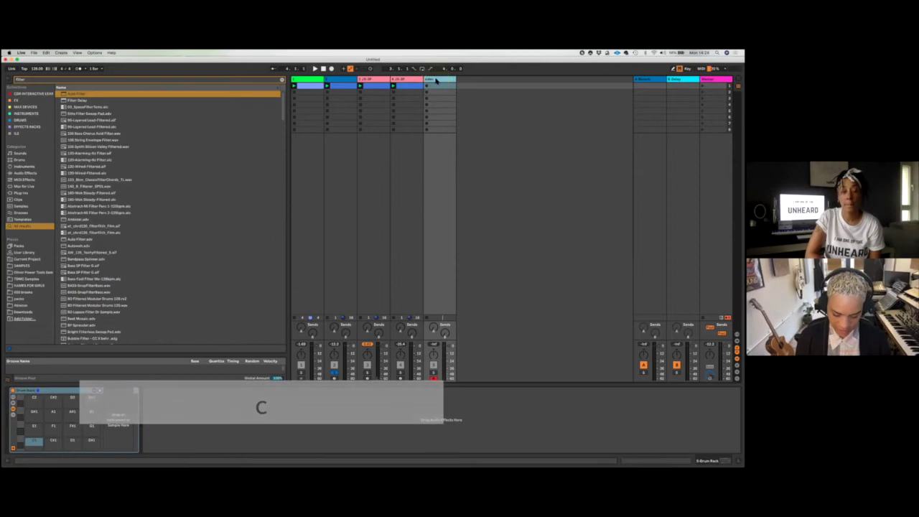
{"action": "type", "text": "n"}
{"action": "key", "text": "Return"}
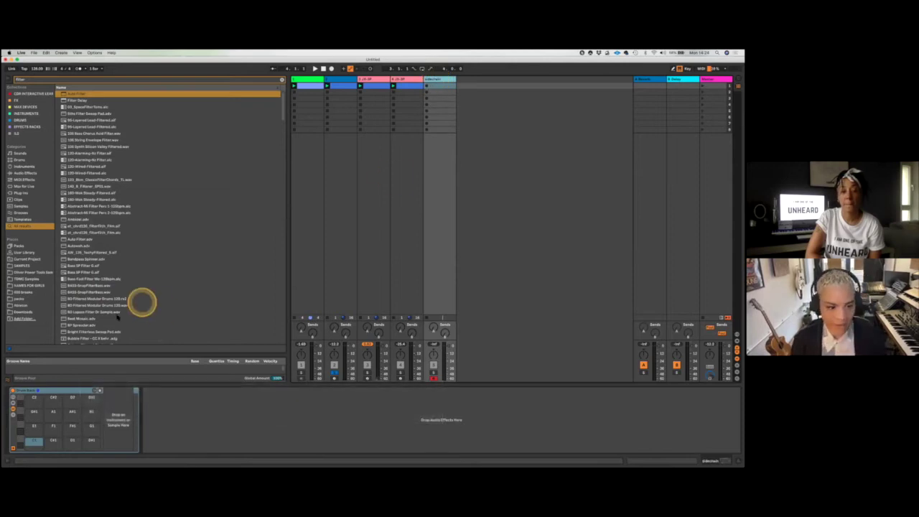
Remove the default Drum Rack from the sidechain track.
{"action": "left_click", "coordinate": [65, 392]}
{"action": "key", "text": "BackSpace"}
{"action": "left_click", "coordinate": [58, 405]}
Try to find Wavetable by searching the browser, and hide the browser.
{"action": "key", "text": "super+f"}
{"action": "type", "text": "wavteba"}
{"action": "key", "text": "BackSpace"}
{"action": "key", "text": "BackSpace"}
{"action": "type", "text": "able"}
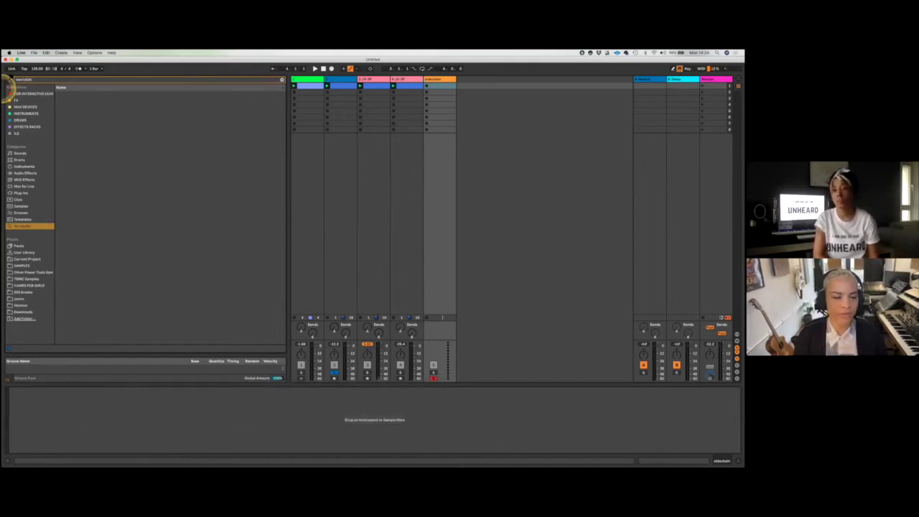
{"action": "left_click", "coordinate": [7, 78]}
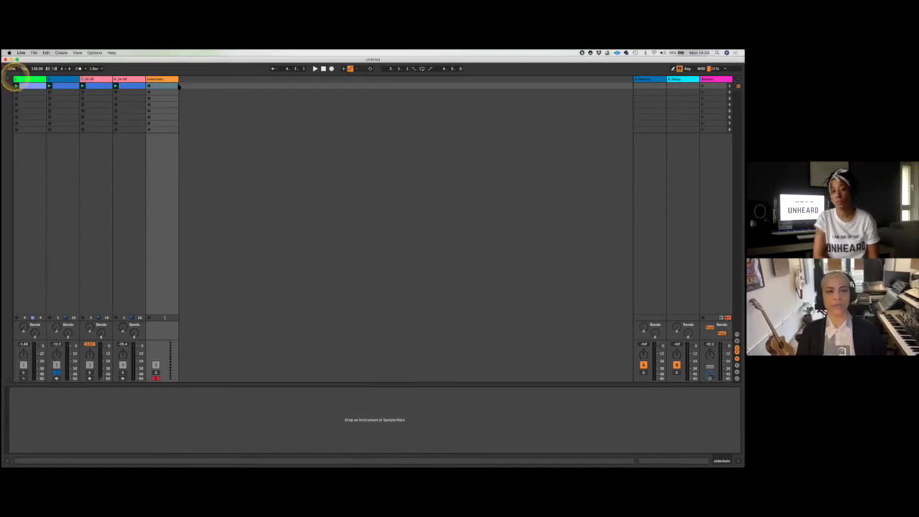
Show track 2's devices, play the loop and raise the Auto Filter's cutoff frequency.
{"action": "left_click", "coordinate": [127, 81]}
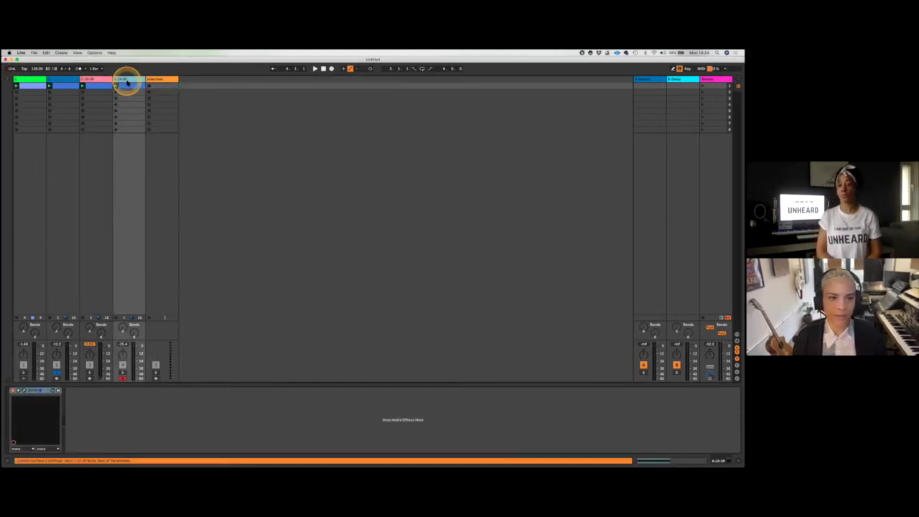
{"action": "left_click", "coordinate": [64, 80]}
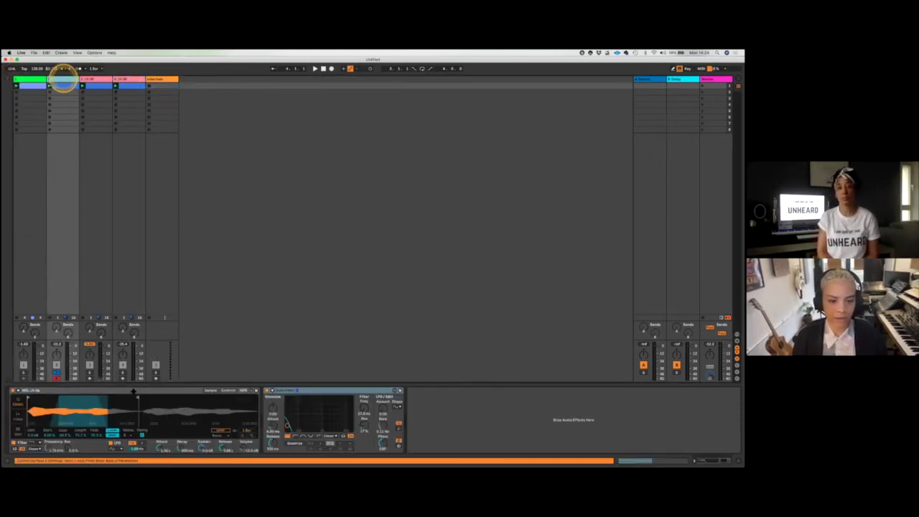
{"action": "left_click", "coordinate": [292, 420]}
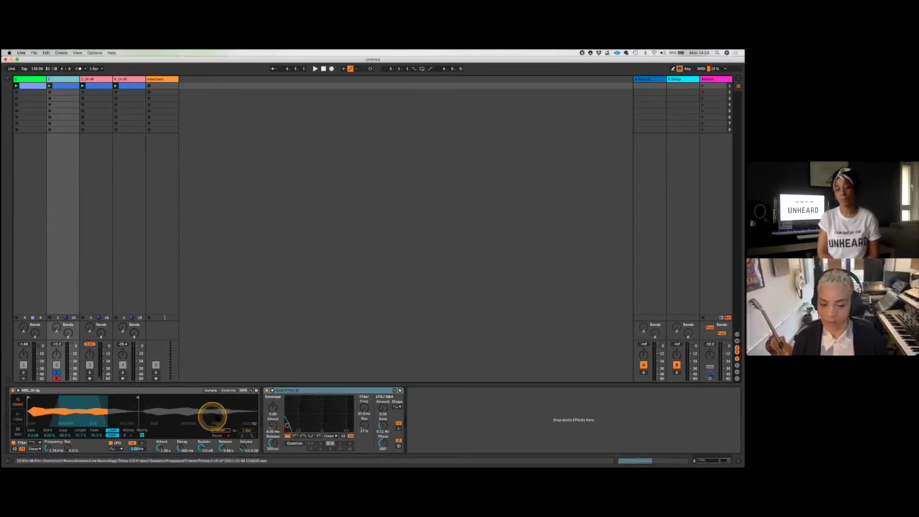
{"action": "left_click_drag", "start_coordinate": [314, 427], "coordinate": [345, 416]}
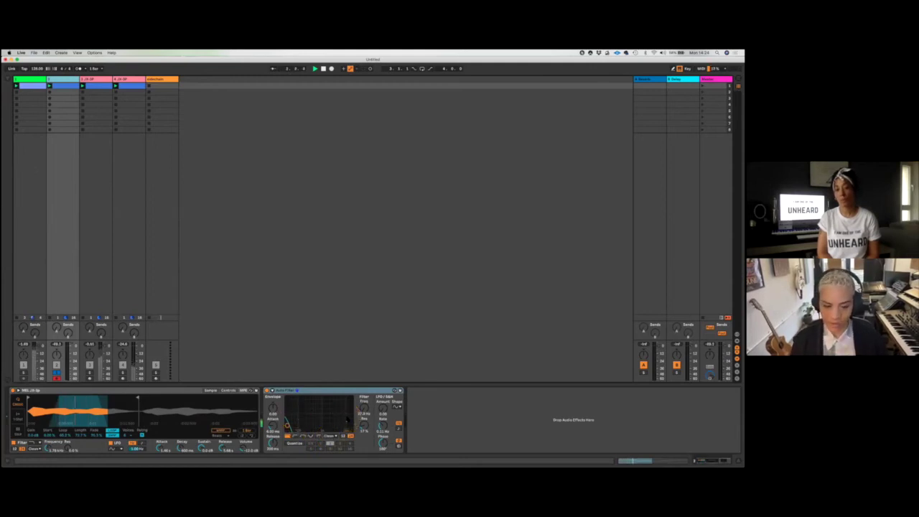
{"action": "left_click_drag", "start_coordinate": [277, 421], "coordinate": [302, 421]}
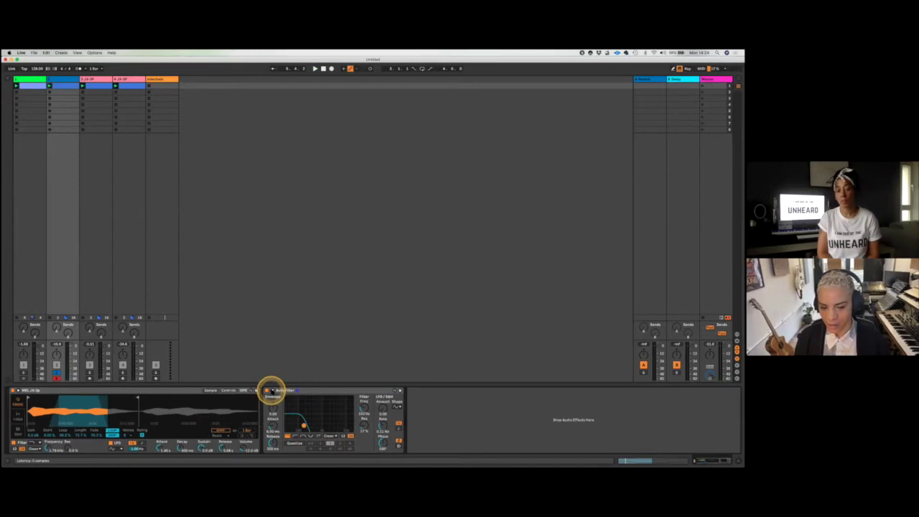
Expand the Auto Filter's sidechain section and fine-tune the filter point's frequency and resonance.
{"action": "left_click", "coordinate": [271, 391]}
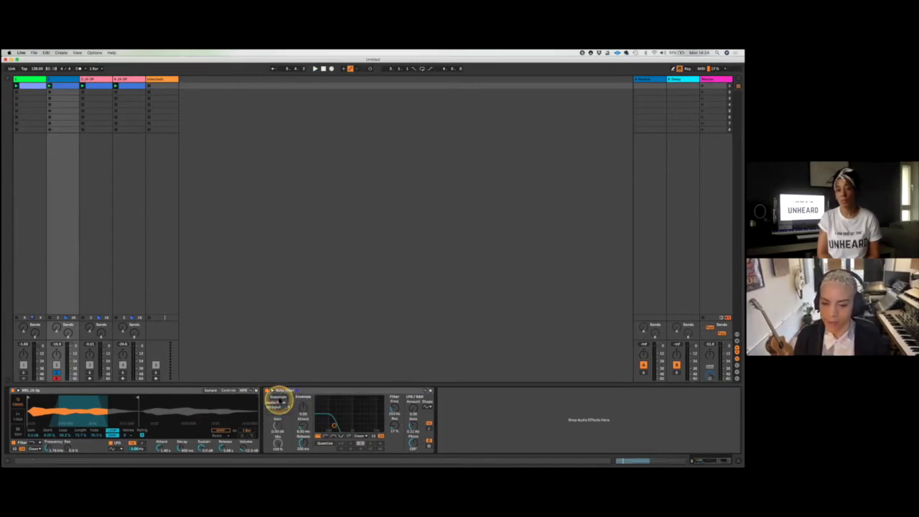
{"action": "left_click", "coordinate": [278, 397]}
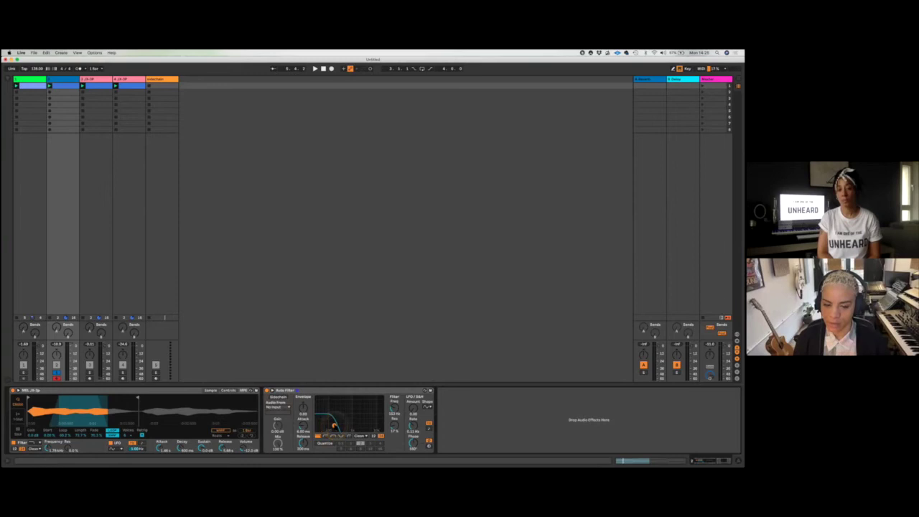
{"action": "left_click_drag", "start_coordinate": [351, 424], "coordinate": [318, 416]}
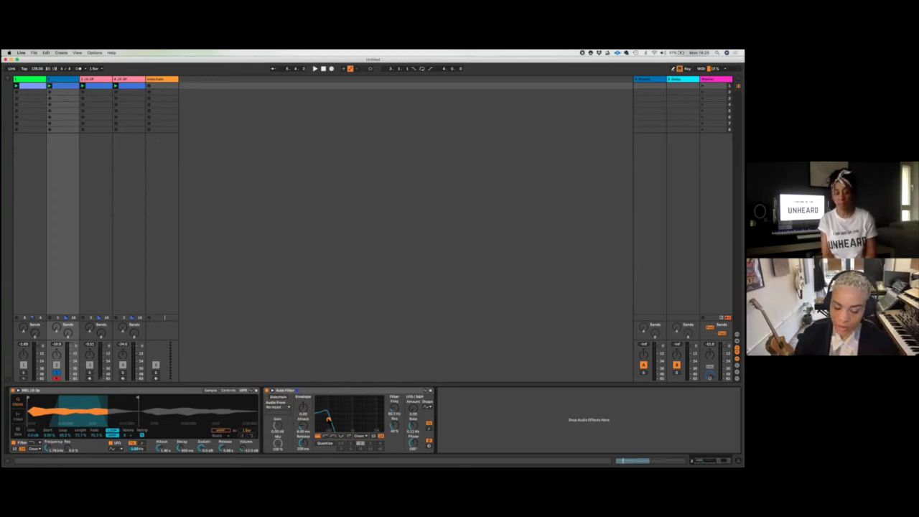
{"action": "left_click", "coordinate": [60, 83]}
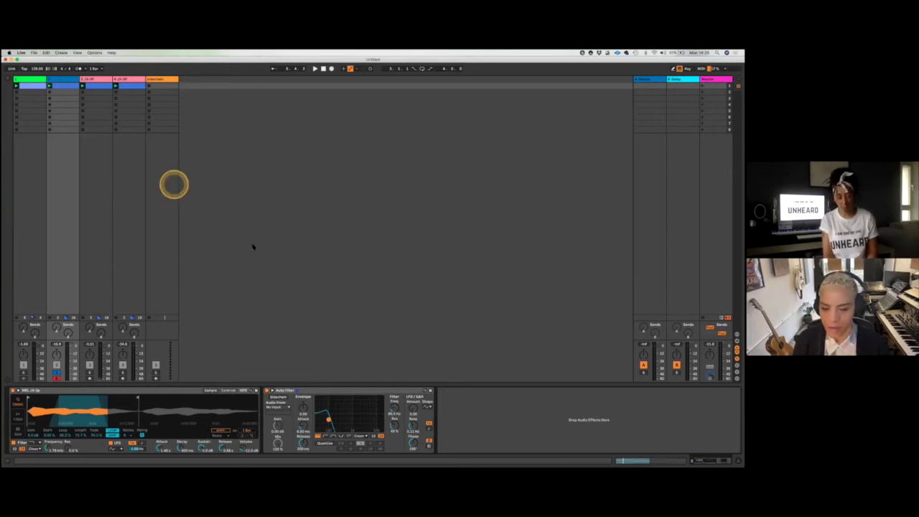
{"action": "left_click", "coordinate": [327, 420]}
{"action": "mouse_move", "coordinate": [327, 420]}
{"action": "left_mouse_down"}
{"action": "mouse_move", "coordinate": [380, 412]}
{"action": "mouse_move", "coordinate": [317, 430]}
{"action": "mouse_move", "coordinate": [350, 419]}
{"action": "mouse_move", "coordinate": [328, 424]}
{"action": "left_mouse_up"}
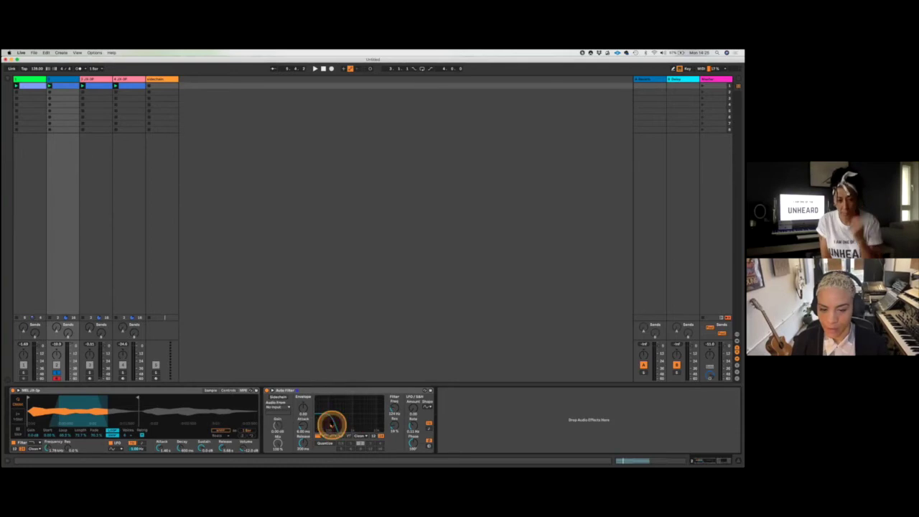
Collapse and reopen the Auto Filter's sidechain section to show where its audio source is chosen.
{"action": "left_click", "coordinate": [273, 390]}
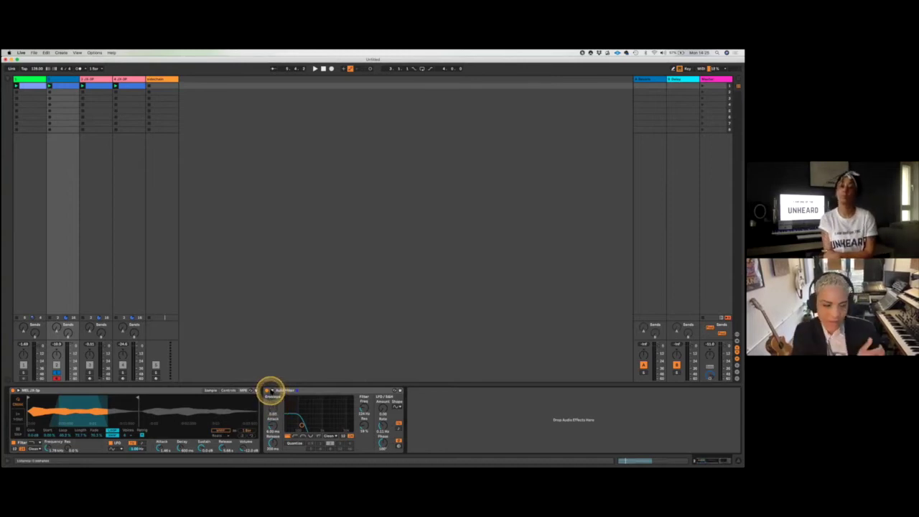
{"action": "left_click", "coordinate": [273, 391]}
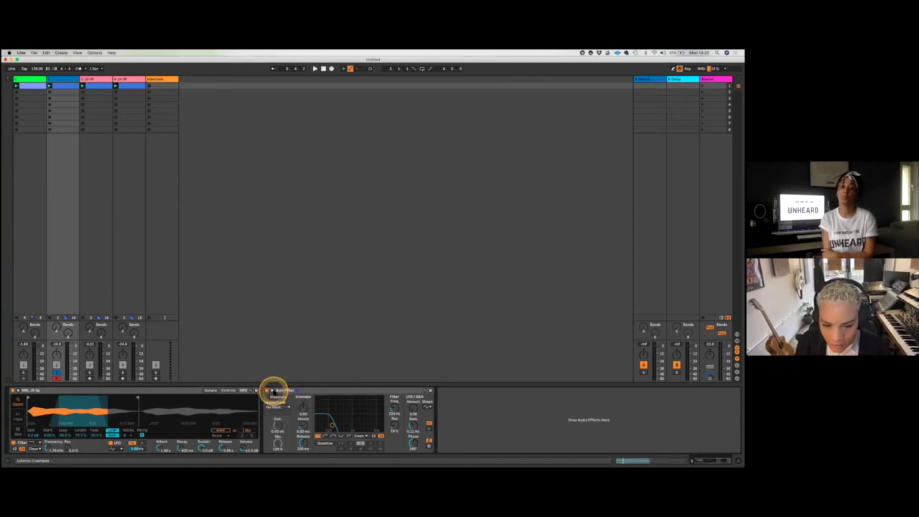
{"action": "left_click", "coordinate": [284, 396]}
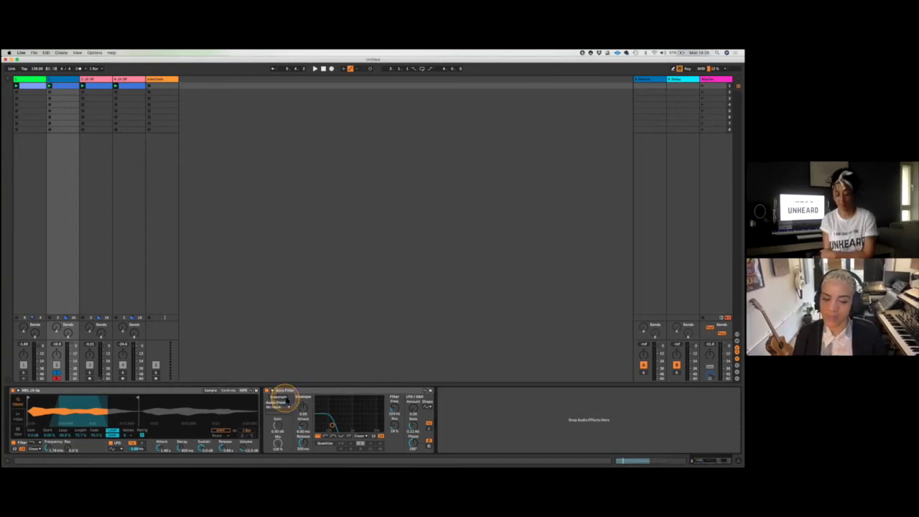
Search the browser for "wavetab" and load the Wavetable instrument onto the sidechain track.
{"action": "left_click", "coordinate": [153, 79]}
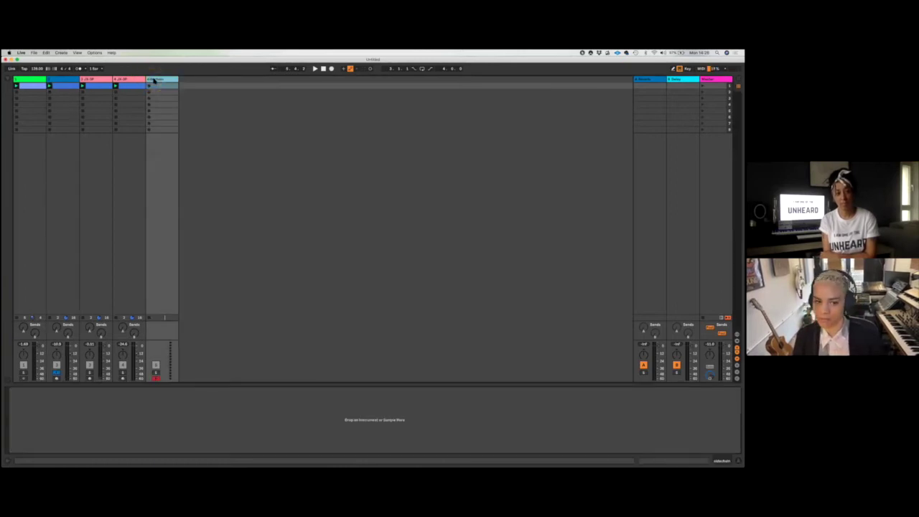
{"action": "key", "text": "super+f"}
{"action": "type", "text": "ave"}
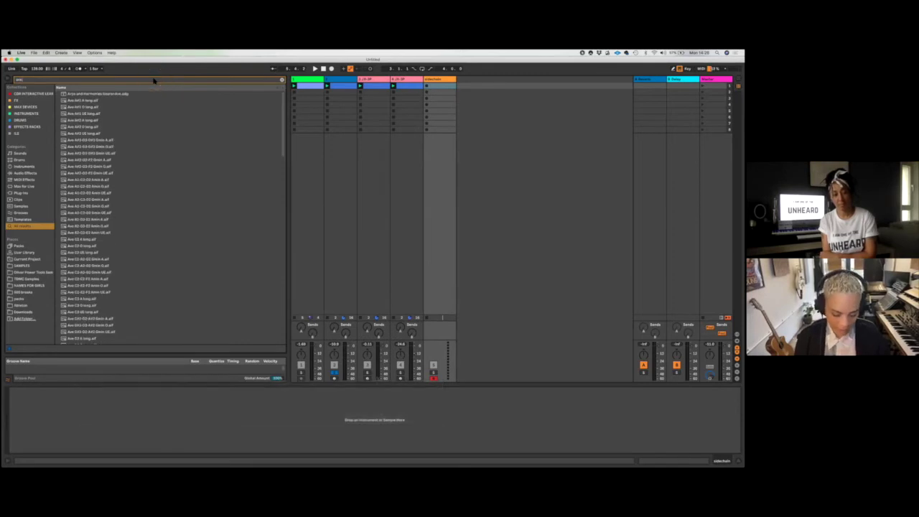
{"action": "key", "text": "super+a"}
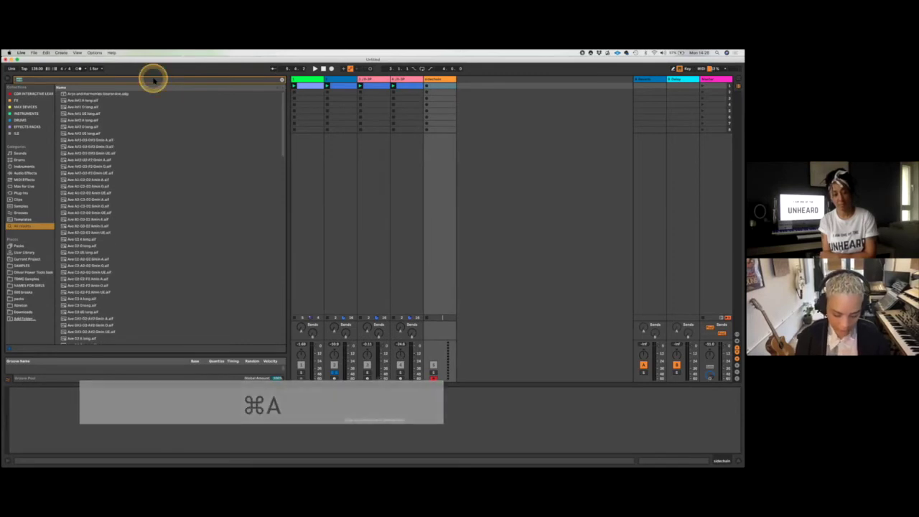
{"action": "type", "text": "aveb"}
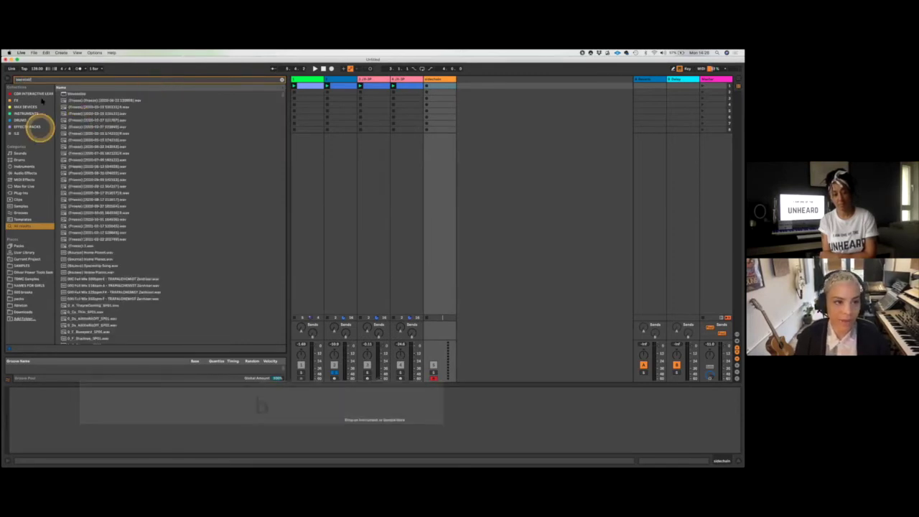
{"action": "left_click", "coordinate": [83, 93]}
{"action": "left_click_drag", "start_coordinate": [108, 93], "coordinate": [437, 86]}
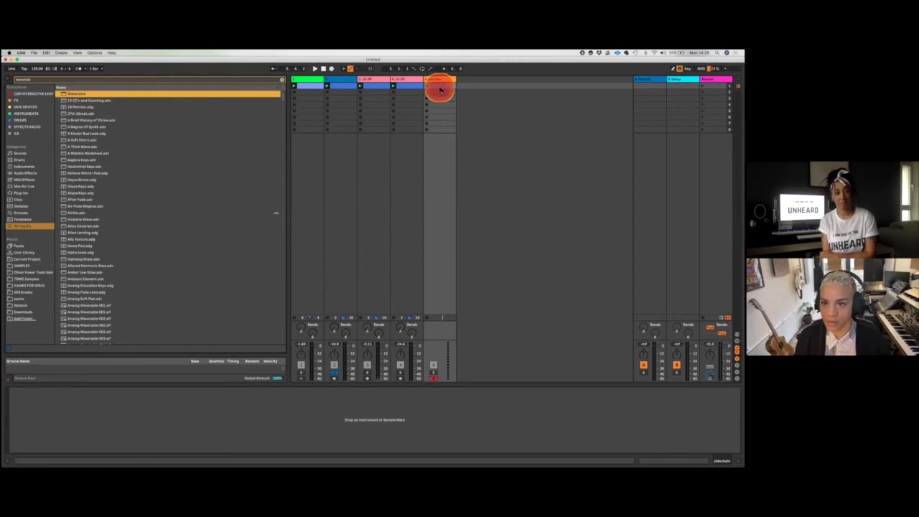
Create an empty one-bar MIDI clip in the sidechain track's first slot and launch it.
{"action": "left_click", "coordinate": [529, 123]}
{"action": "double_click", "coordinate": [442, 86]}
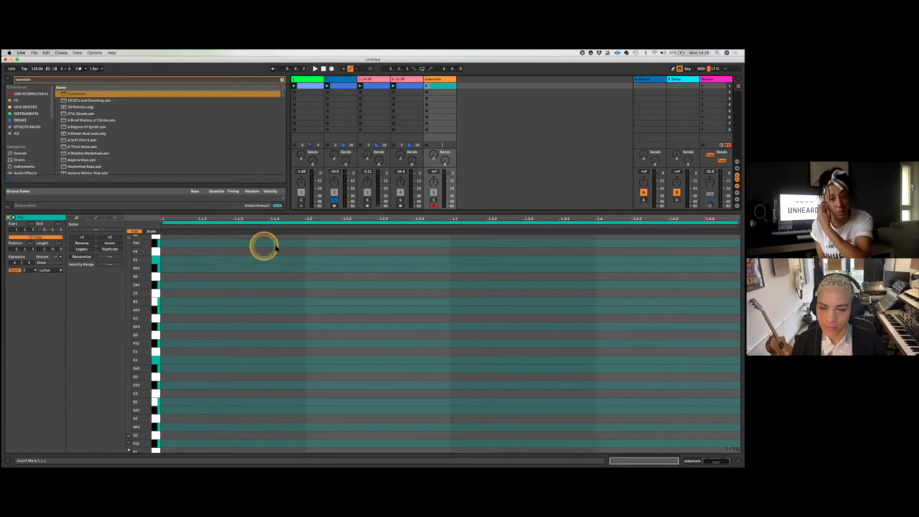
{"action": "scroll", "coordinate": [263, 246], "scroll_direction": "up", "scroll_amount": 3}
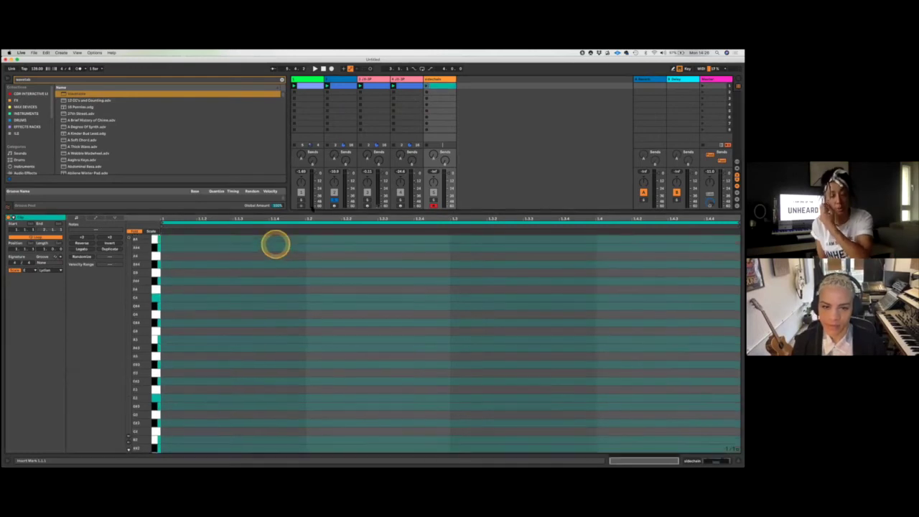
{"action": "left_click", "coordinate": [427, 85]}
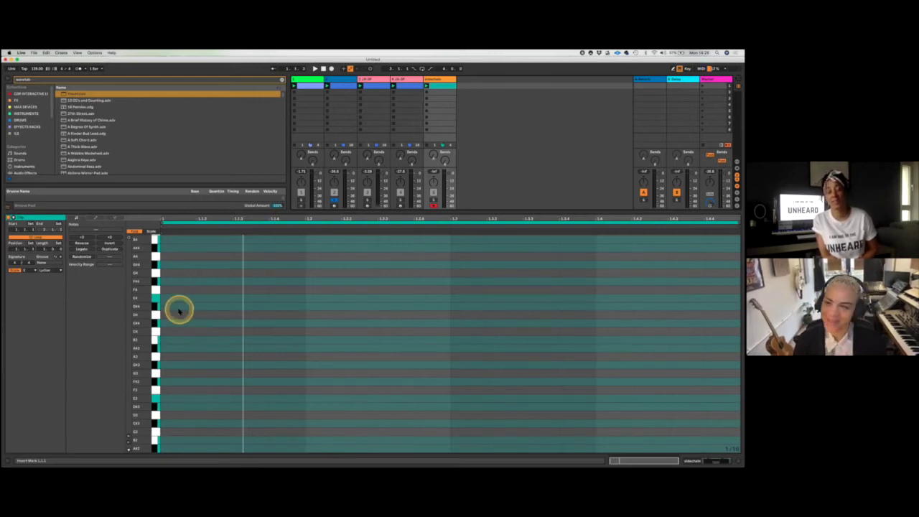
Add sixteenth-note E4 notes at 1, 1.1.3, 1.2.2 and 1.2.3 in the sidechain clip and reopen the clip.
{"action": "scroll", "coordinate": [179, 310], "scroll_direction": "down", "scroll_amount": 2}
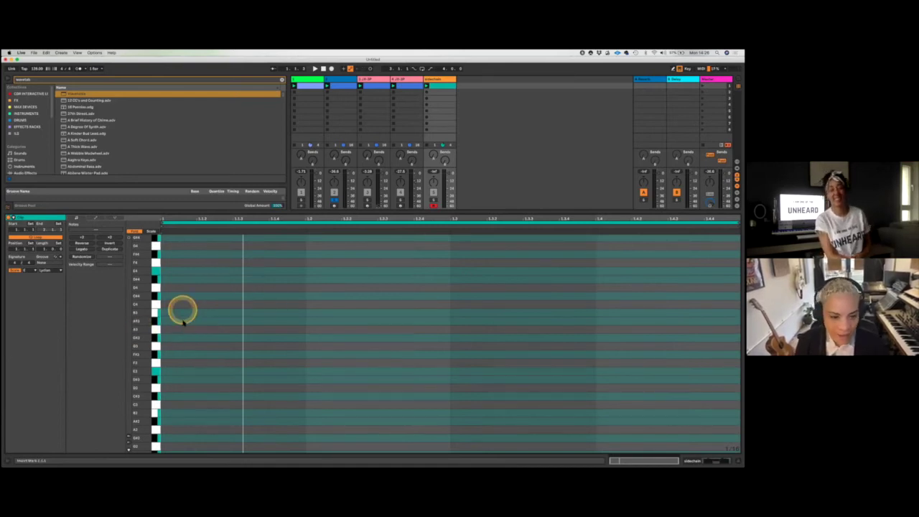
{"action": "double_click", "coordinate": [174, 271]}
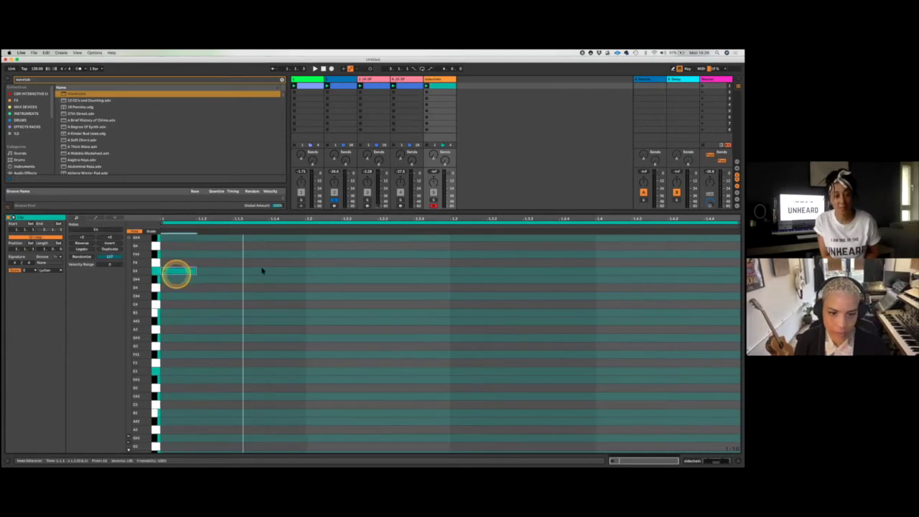
{"action": "left_click", "coordinate": [245, 272]}
{"action": "double_click", "coordinate": [246, 271]}
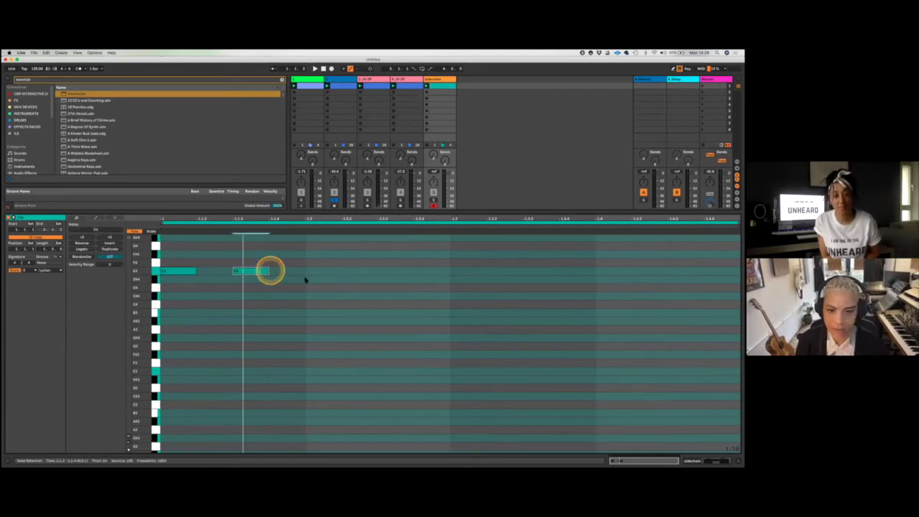
{"action": "left_click", "coordinate": [365, 270]}
{"action": "double_click", "coordinate": [365, 270]}
{"action": "double_click", "coordinate": [398, 270]}
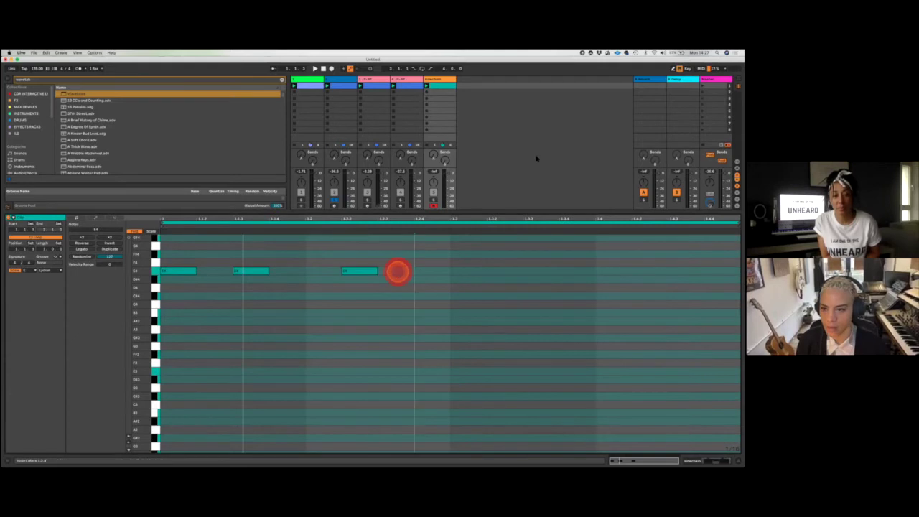
{"action": "left_click", "coordinate": [613, 232]}
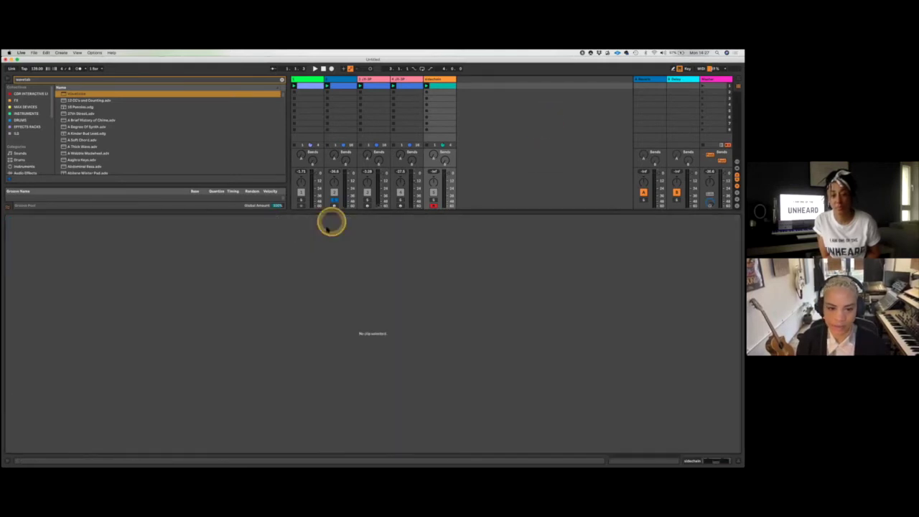
{"action": "left_click", "coordinate": [443, 86]}
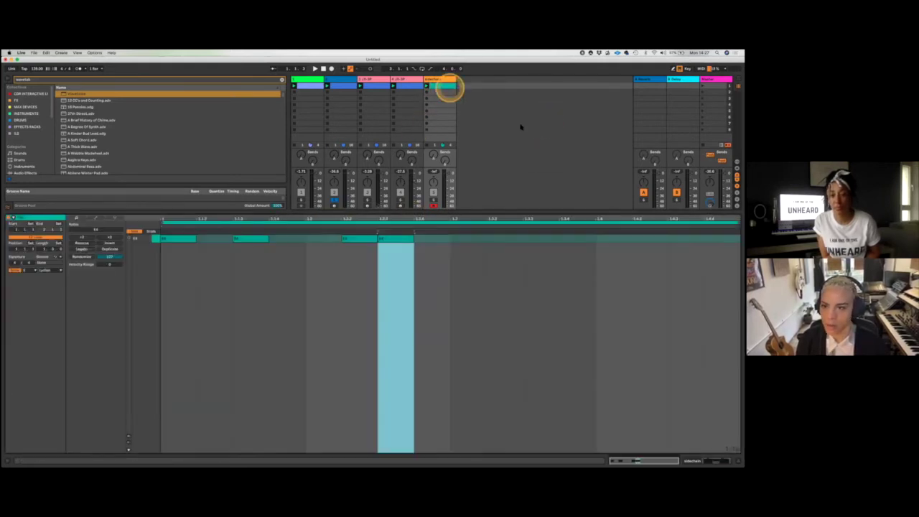
{"action": "left_click", "coordinate": [530, 317]}
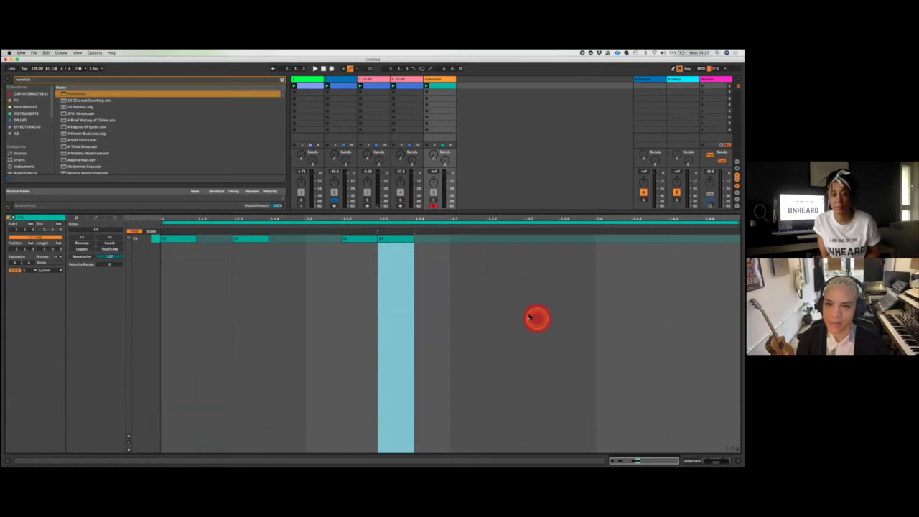
Move the JX-3P track with the short repeated chord stabs to directly after the sidechain track.
{"action": "left_click", "coordinate": [409, 86]}
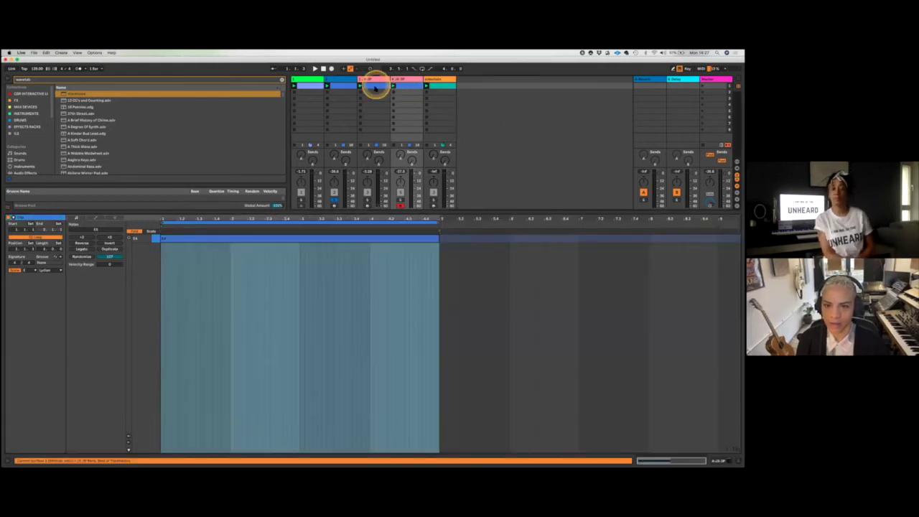
{"action": "left_click", "coordinate": [374, 86]}
{"action": "left_click_drag", "start_coordinate": [375, 79], "coordinate": [460, 79]}
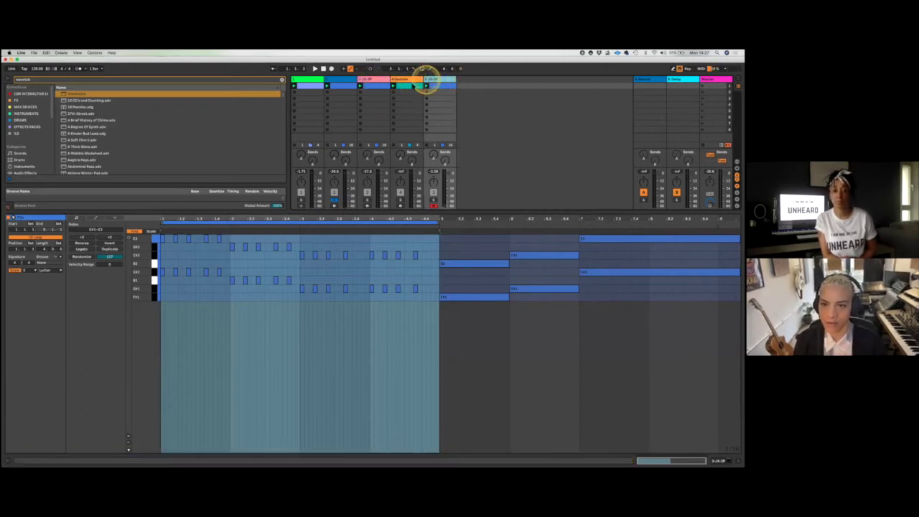
Compare the note rhythm of the sidechain clip with that of the chord-stab clip on the last JX-3P track.
{"action": "left_click", "coordinate": [412, 85]}
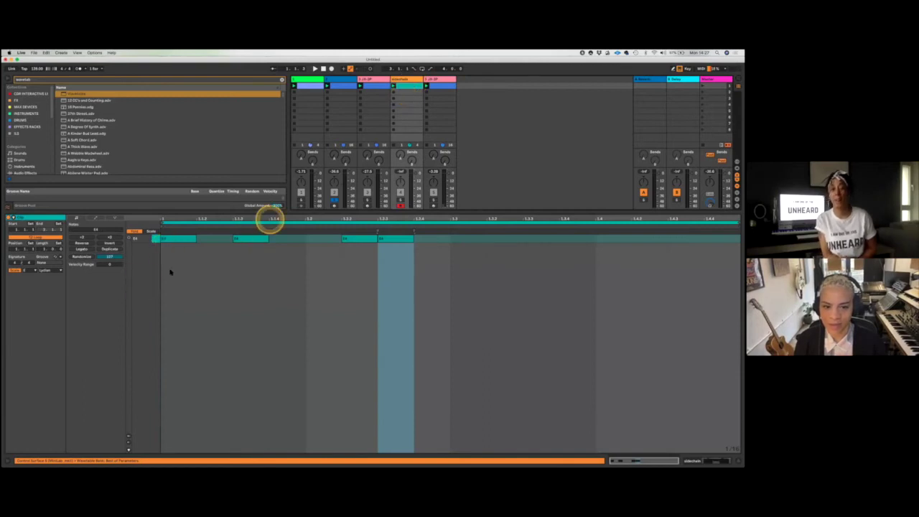
{"action": "left_click", "coordinate": [233, 255]}
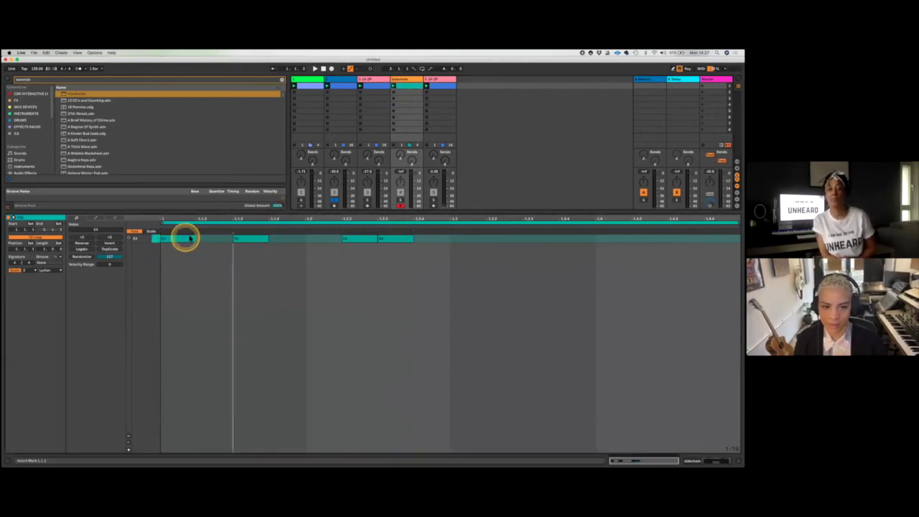
{"action": "left_click", "coordinate": [440, 86]}
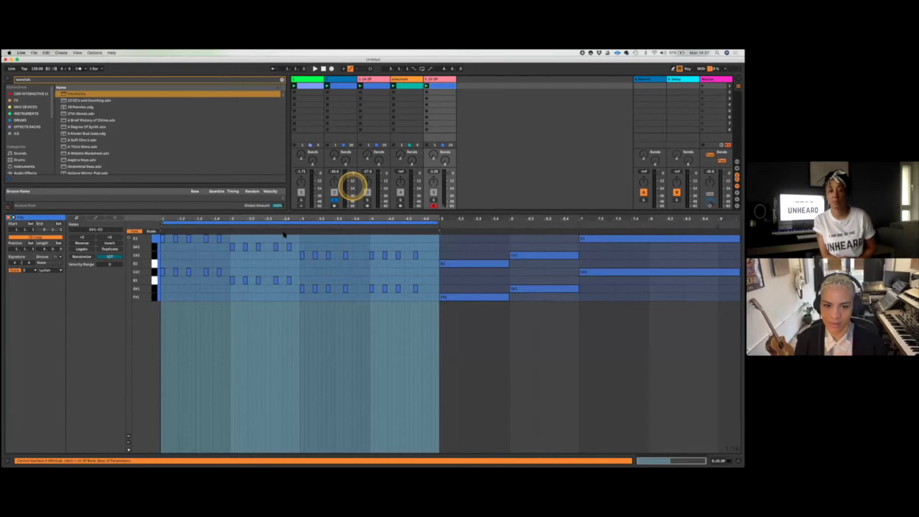
{"action": "left_click", "coordinate": [411, 86]}
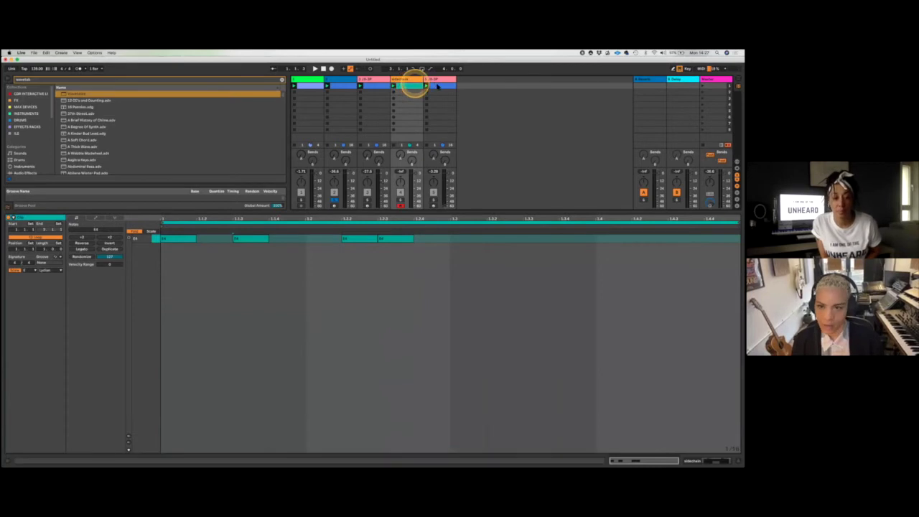
{"action": "left_click", "coordinate": [439, 85]}
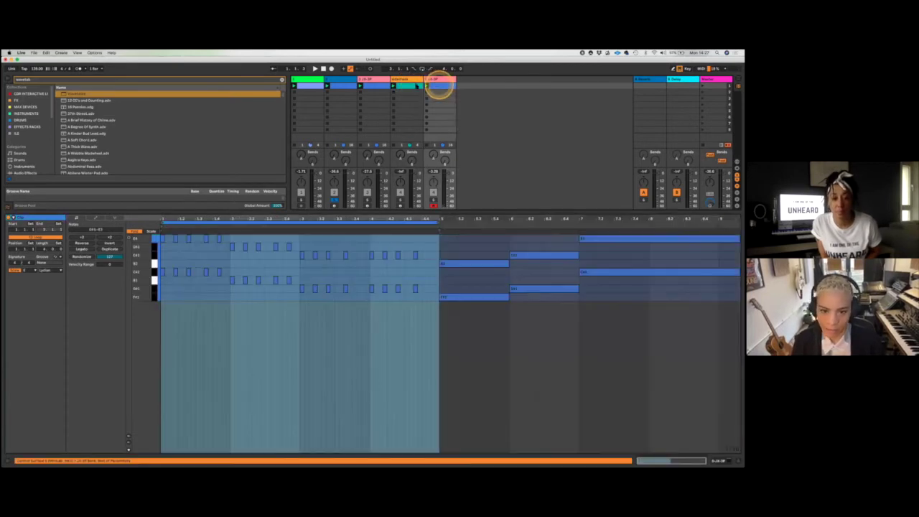
{"action": "left_click", "coordinate": [415, 85]}
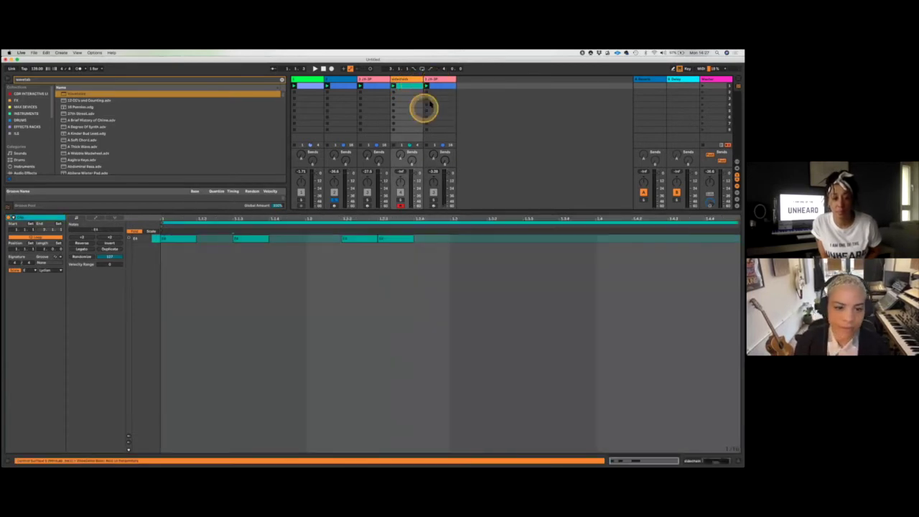
{"action": "left_click", "coordinate": [438, 85]}
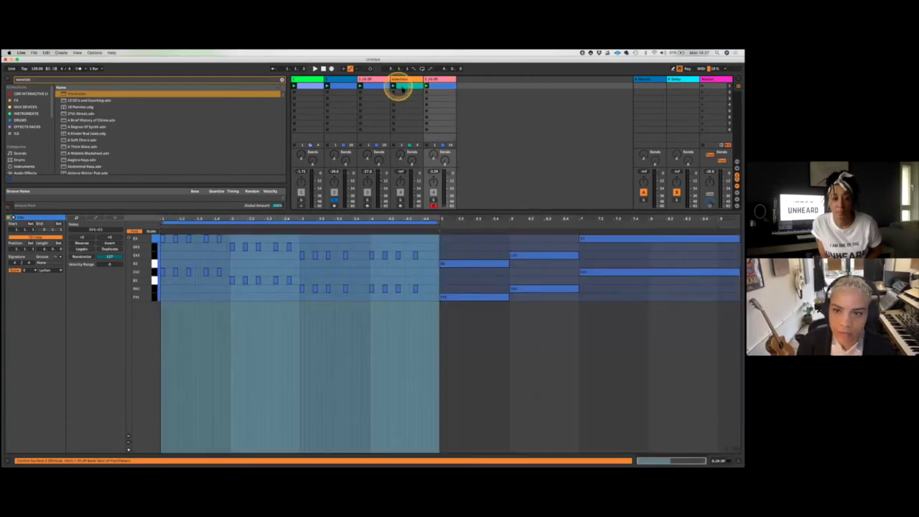
Select the sidechain clip together with the chord-stab clip so both note patterns can be edited in one view.
{"action": "left_click", "coordinate": [406, 87], "text": "shift"}
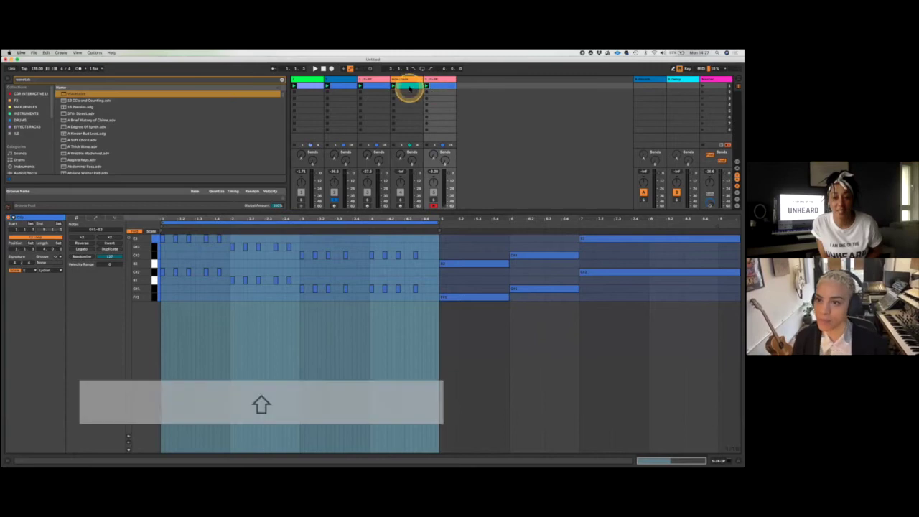
{"action": "left_click", "coordinate": [409, 87], "text": "shift"}
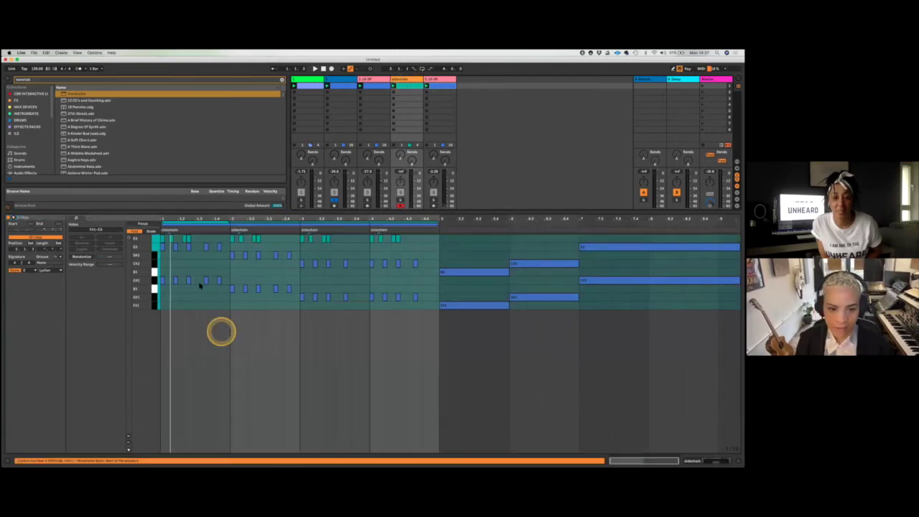
{"action": "scroll", "coordinate": [187, 257], "scroll_direction": "up", "scroll_amount": 6}
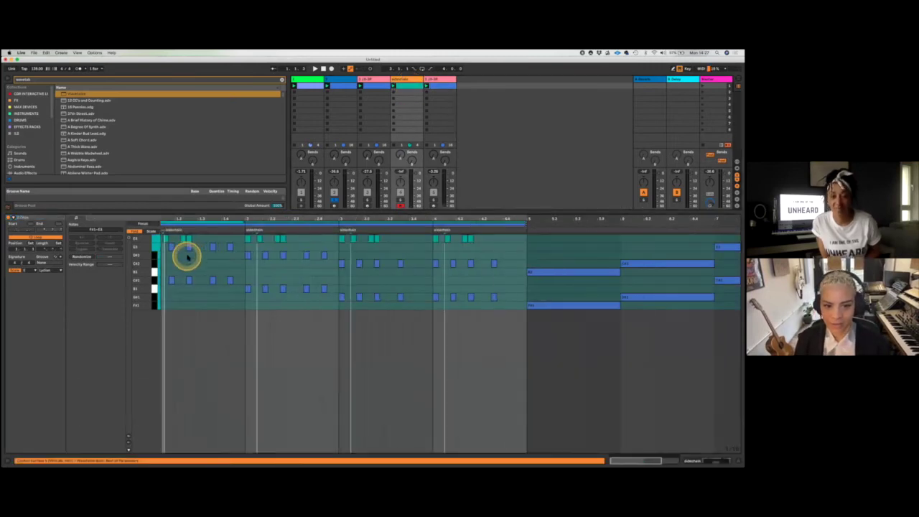
{"action": "scroll", "coordinate": [187, 256], "scroll_direction": "up", "scroll_amount": 3}
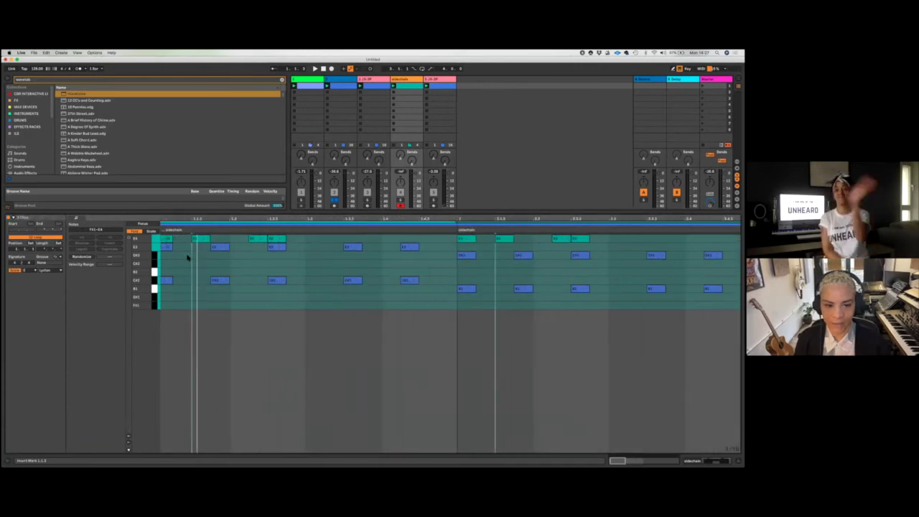
Move the sidechain note at 1.2.3 to 1.2.4 and add E4 sixteenth notes at 1.3.2, 1.3.4 and 1.4.4.
{"action": "left_click_drag", "start_coordinate": [184, 238], "coordinate": [219, 246]}
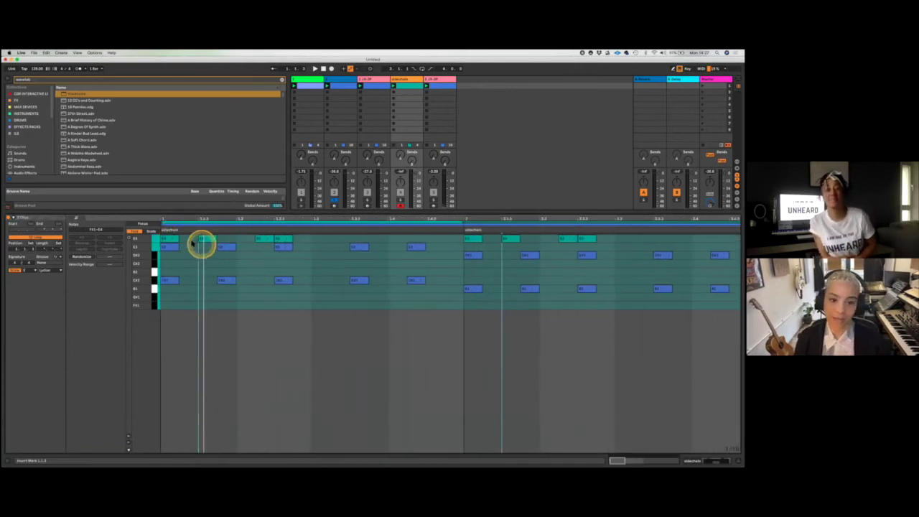
{"action": "left_click_drag", "start_coordinate": [283, 239], "coordinate": [306, 240]}
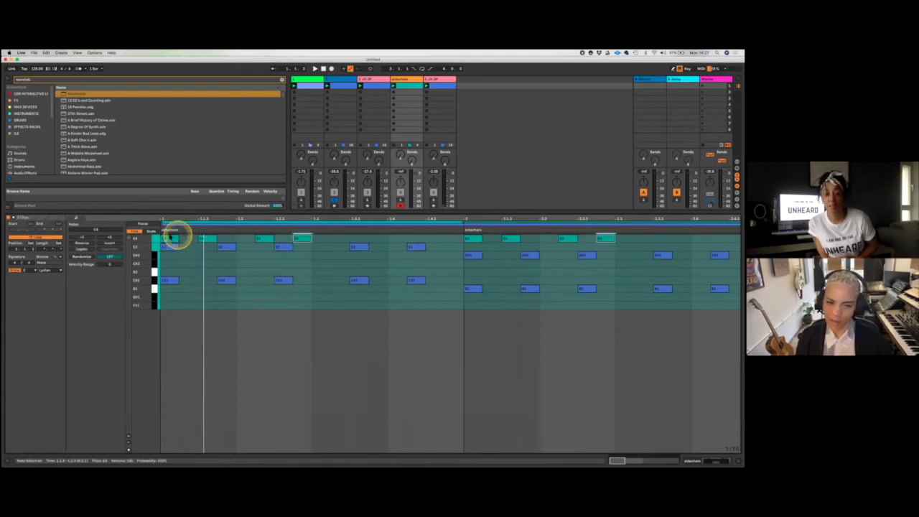
{"action": "left_click_drag", "start_coordinate": [303, 239], "coordinate": [383, 238]}
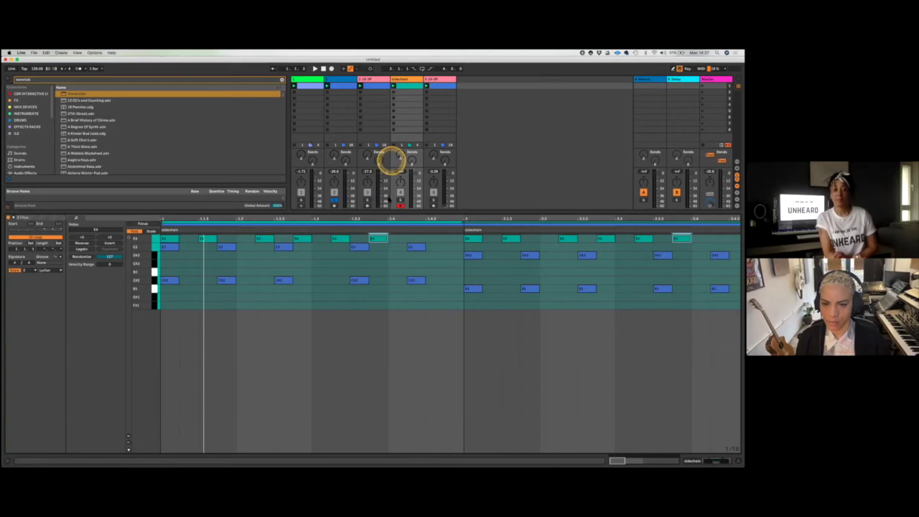
{"action": "double_click", "coordinate": [455, 238]}
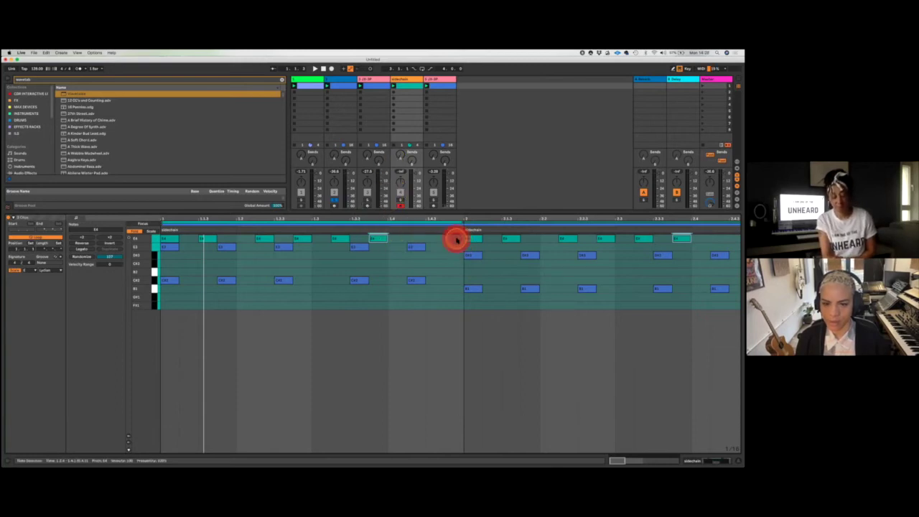
Shift the sidechain note at 1.1.3 to 1.1.2 and delete the first note of the bar.
{"action": "left_click", "coordinate": [204, 239]}
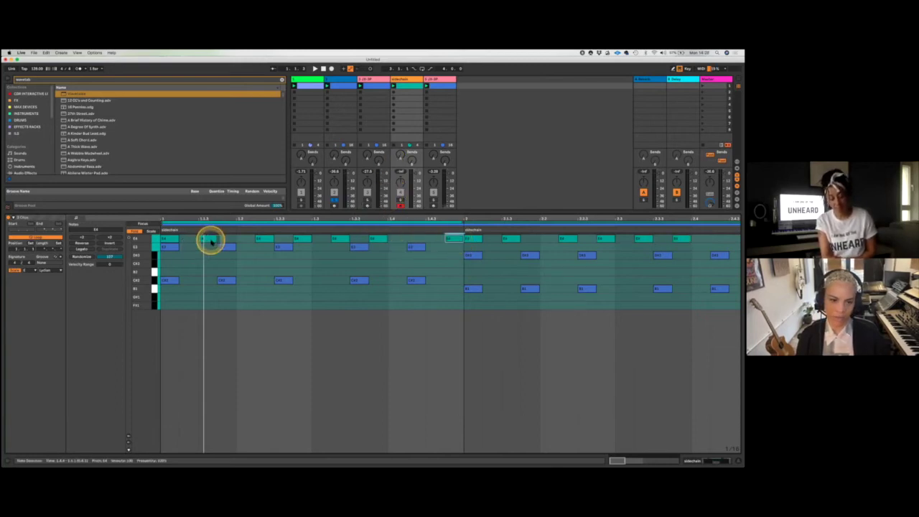
{"action": "left_click", "coordinate": [209, 242]}
{"action": "left_click", "coordinate": [208, 243]}
{"action": "left_click_drag", "start_coordinate": [208, 243], "coordinate": [171, 239]}
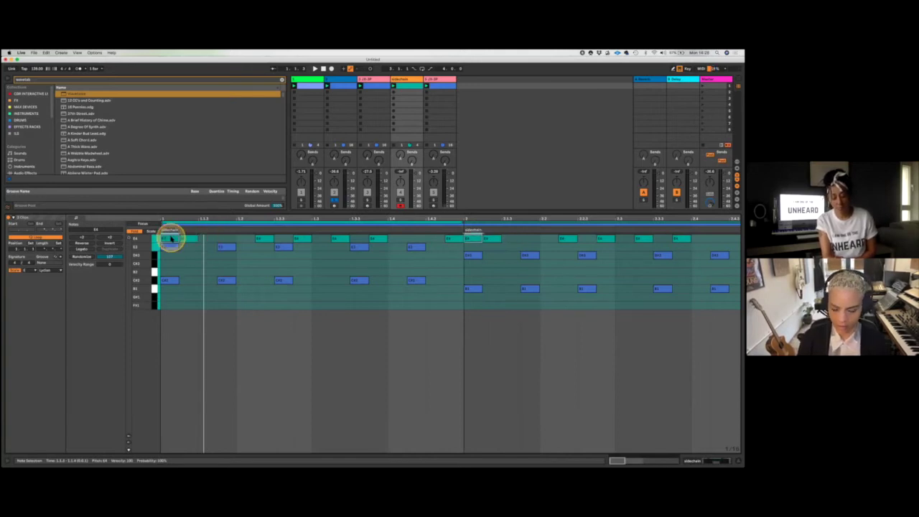
{"action": "key", "text": "BackSpace"}
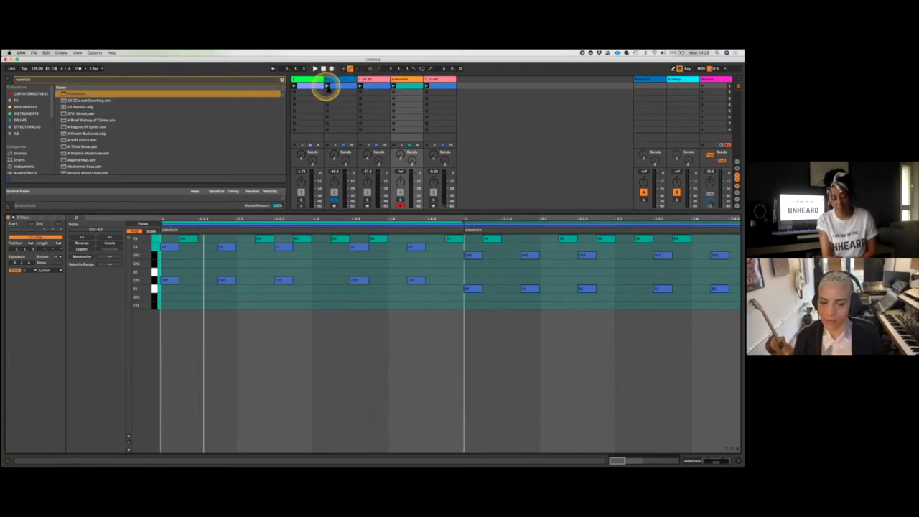
Set the sidechain audio source of the Auto Filter on the sustained chords track to the sidechain track.
{"action": "left_click", "coordinate": [342, 85]}
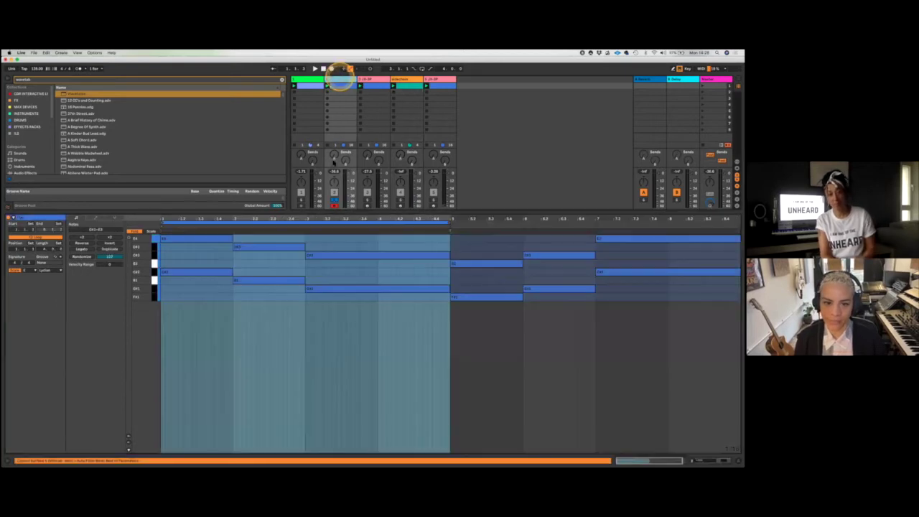
{"action": "key", "text": "shift+Tab"}
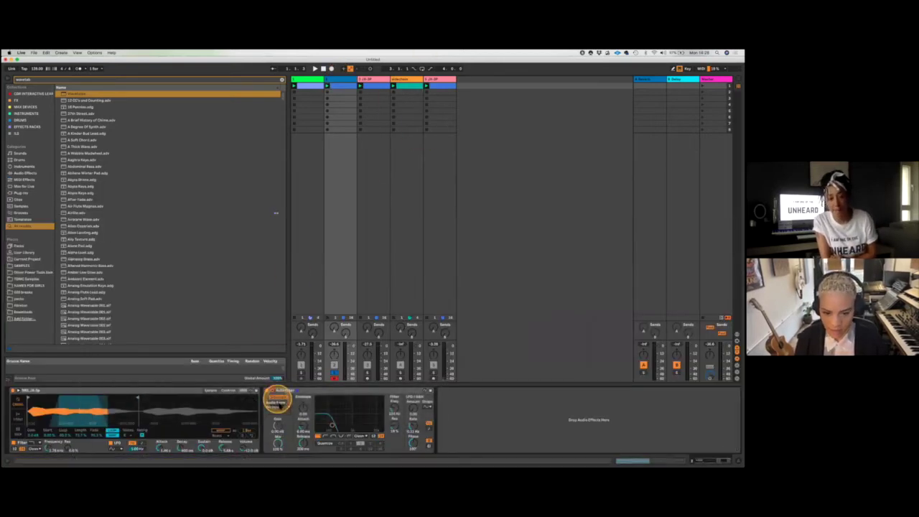
{"action": "left_click", "coordinate": [277, 407]}
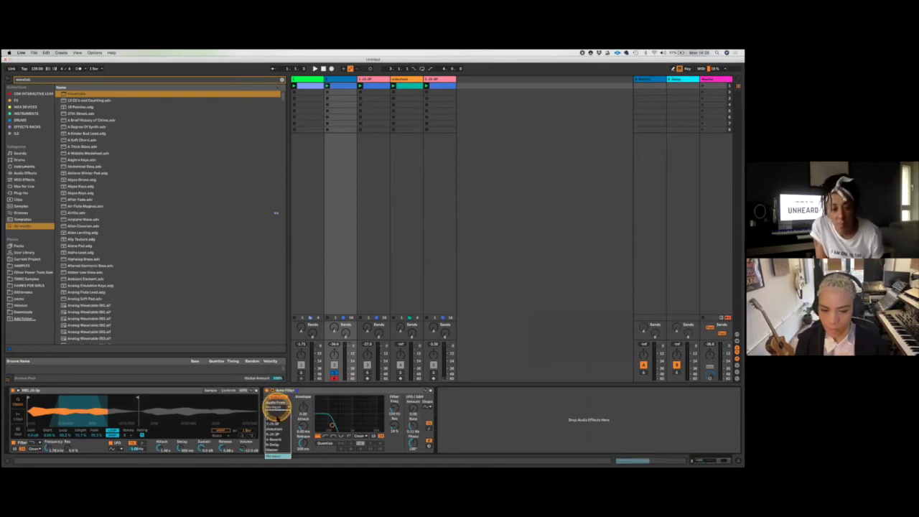
{"action": "left_click", "coordinate": [277, 428]}
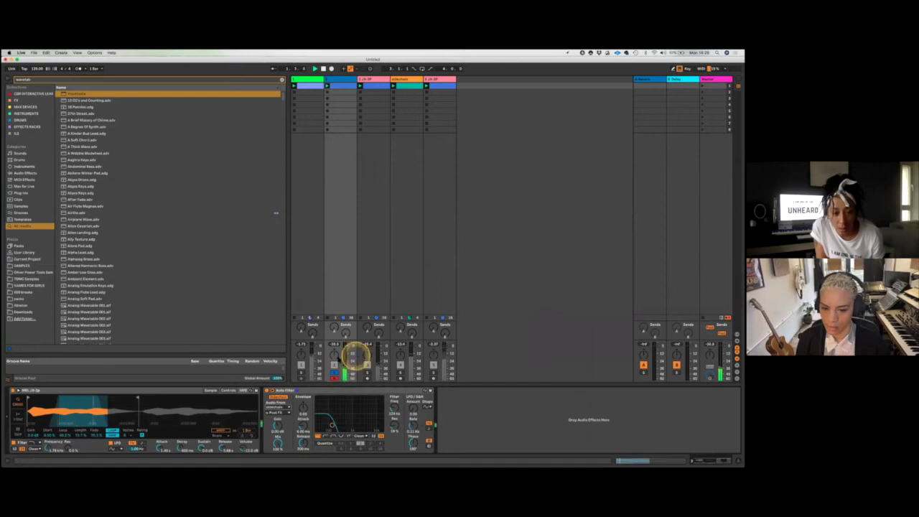
Raise the Auto Filter's envelope amount to 127, shorten its attack and release, and adjust the chords track's level.
{"action": "left_click", "coordinate": [303, 410]}
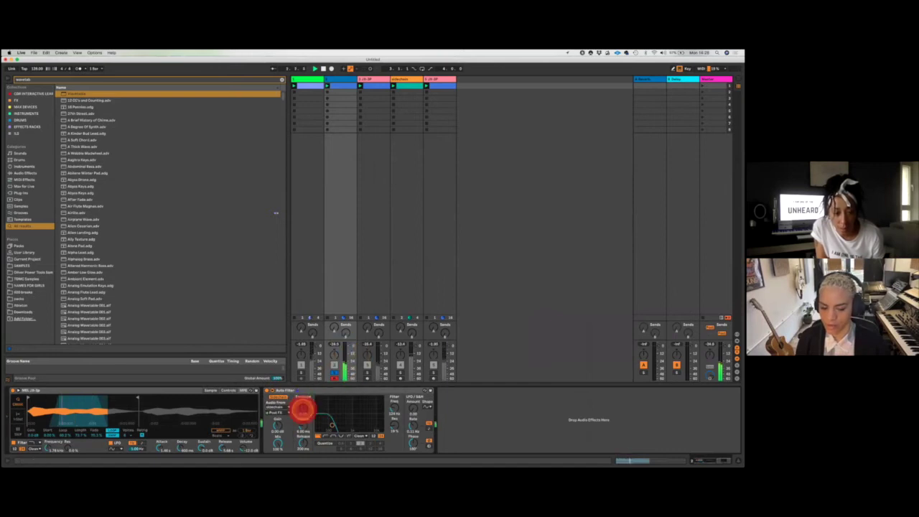
{"action": "left_click_drag", "start_coordinate": [304, 409], "coordinate": [304, 439]}
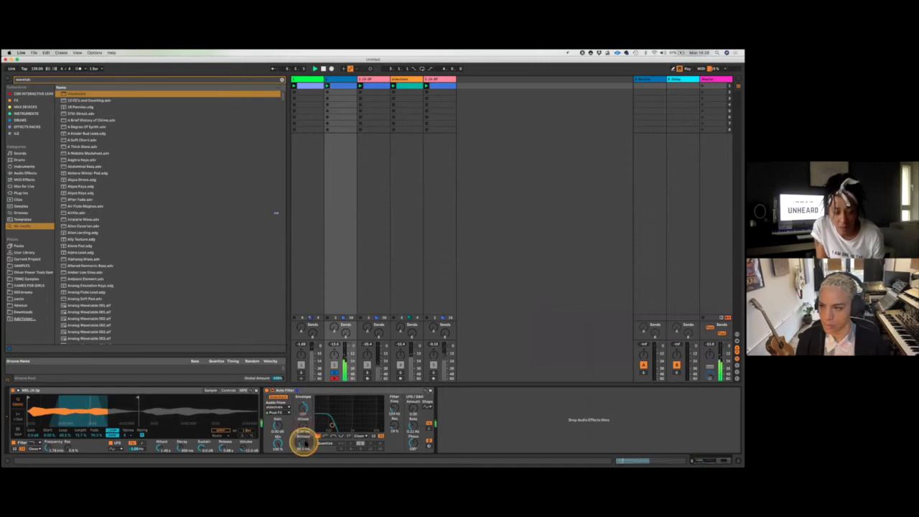
{"action": "left_click", "coordinate": [346, 346]}
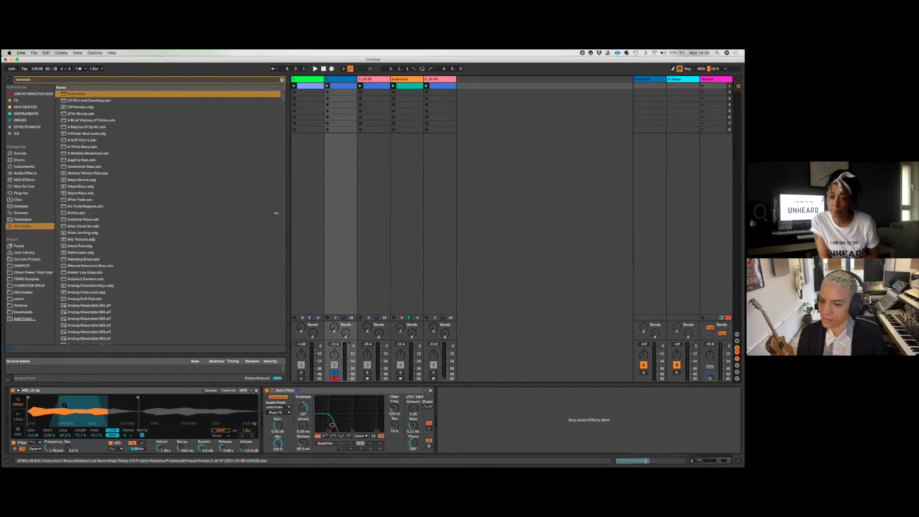
Reduce the Auto Filter's envelope amount, lower its cutoff frequency and raise the sidechain gain.
{"action": "left_click", "coordinate": [303, 408]}
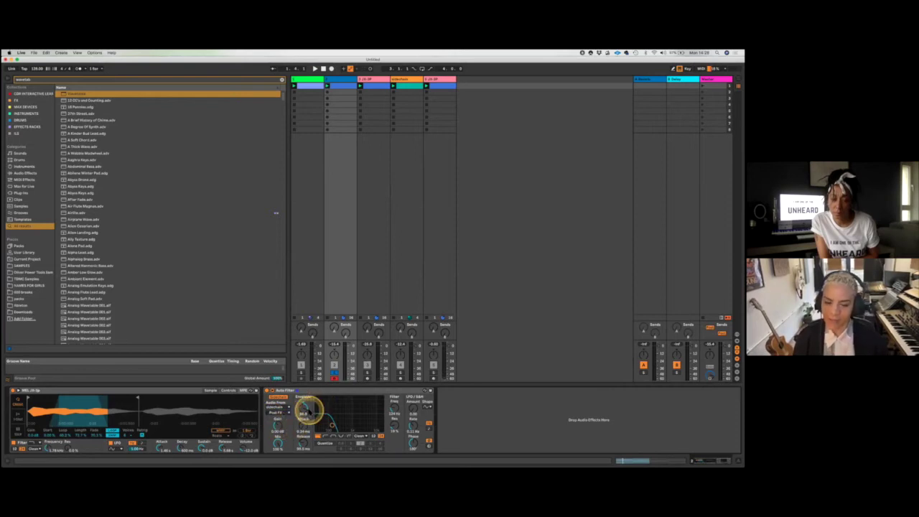
{"action": "left_click", "coordinate": [330, 423]}
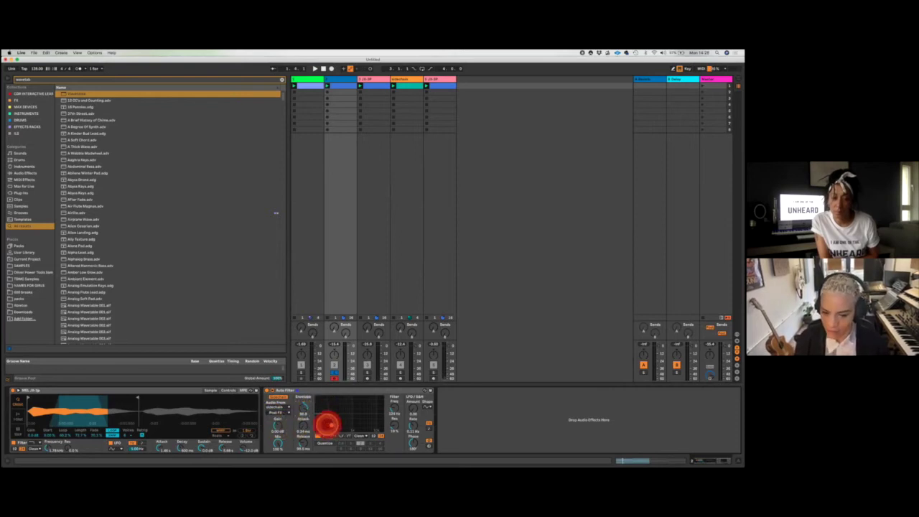
{"action": "left_click", "coordinate": [277, 423]}
{"action": "left_click_drag", "start_coordinate": [277, 423], "coordinate": [272, 405]}
{"action": "left_click", "coordinate": [277, 426]}
{"action": "left_click", "coordinate": [305, 406]}
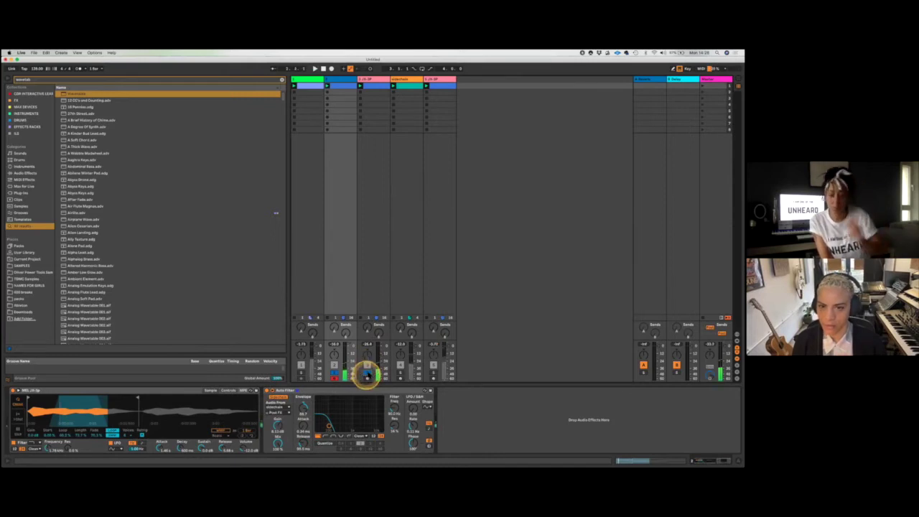
Solo the chord-stab JX-3P track alongside the filtered chords and adjust the volumes of both tracks.
{"action": "left_click", "coordinate": [434, 373]}
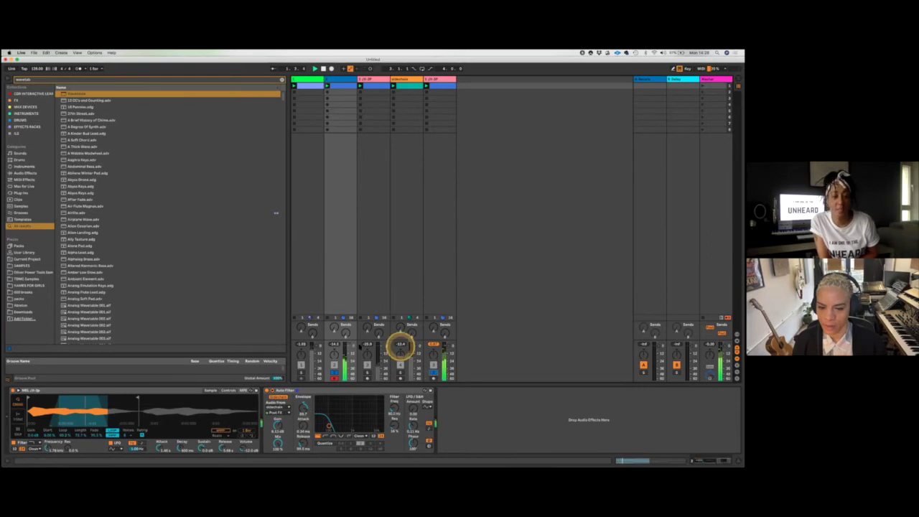
{"action": "left_click", "coordinate": [346, 340]}
{"action": "left_click", "coordinate": [446, 347]}
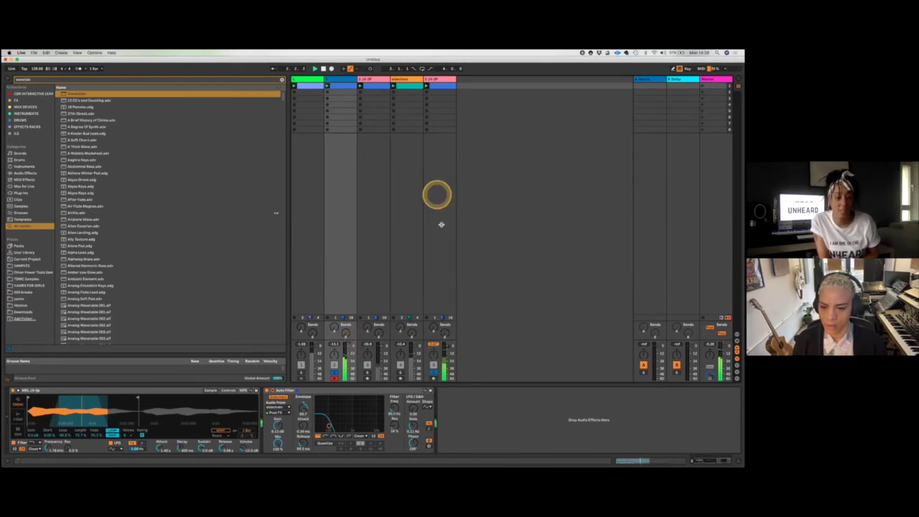
Show the devices of the sidechain track and of the chord-stab JX-3P track.
{"action": "left_click", "coordinate": [414, 86]}
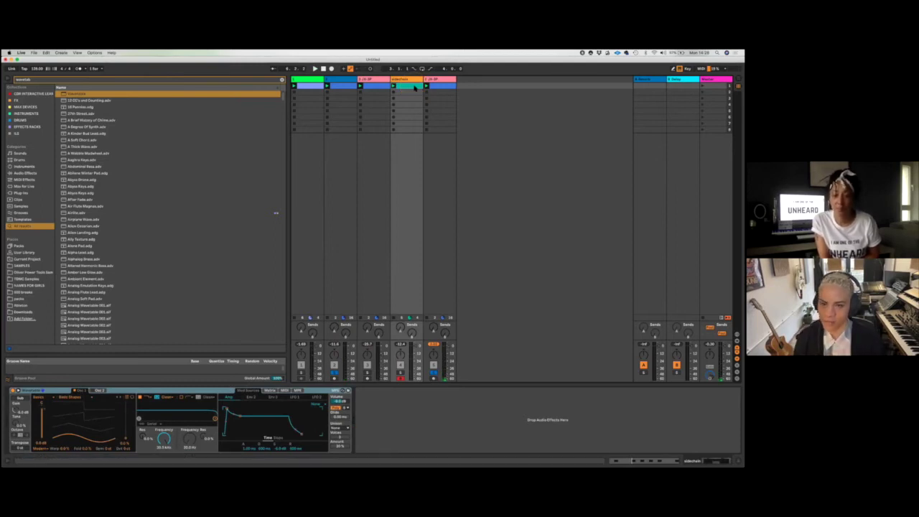
{"action": "left_click", "coordinate": [447, 81]}
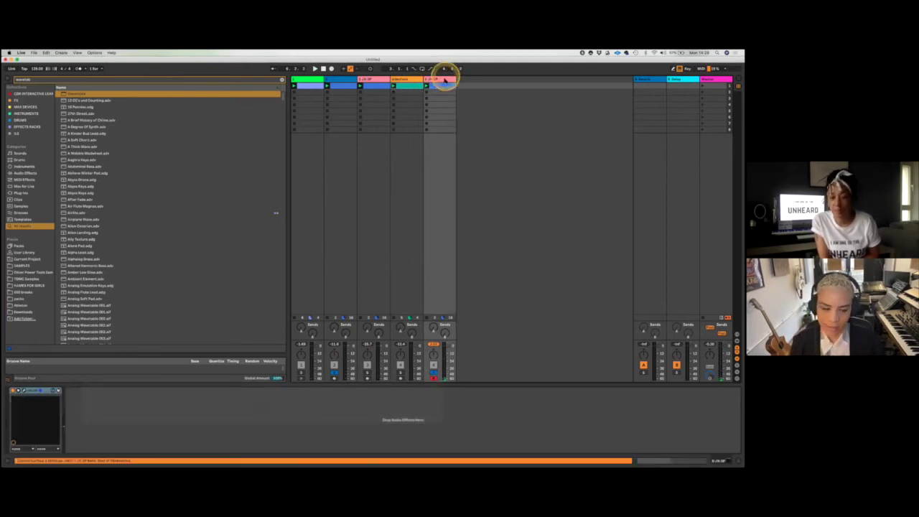
{"action": "left_click", "coordinate": [445, 119]}
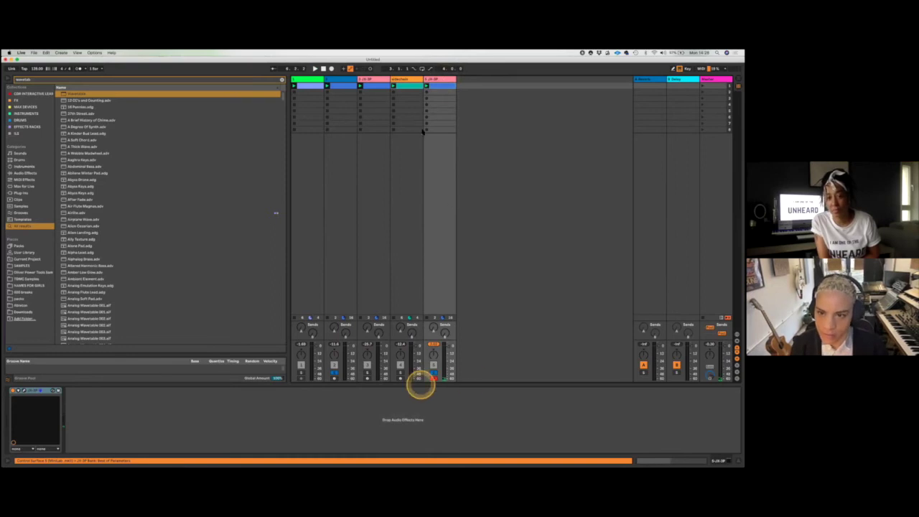
Select the sidechain and chord-stab JX-3P clips together and compare their notes in one note editor.
{"action": "left_click", "coordinate": [420, 127]}
{"action": "left_click", "coordinate": [409, 88]}
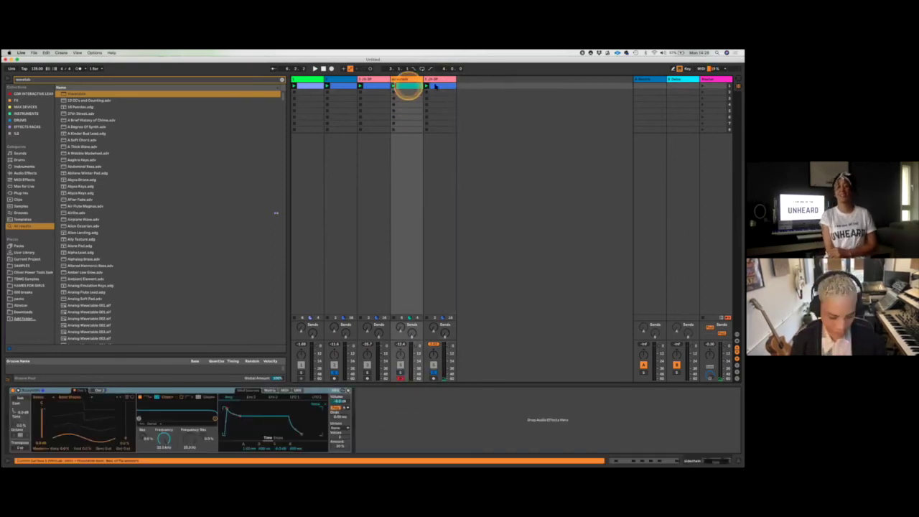
{"action": "left_click", "coordinate": [441, 84]}
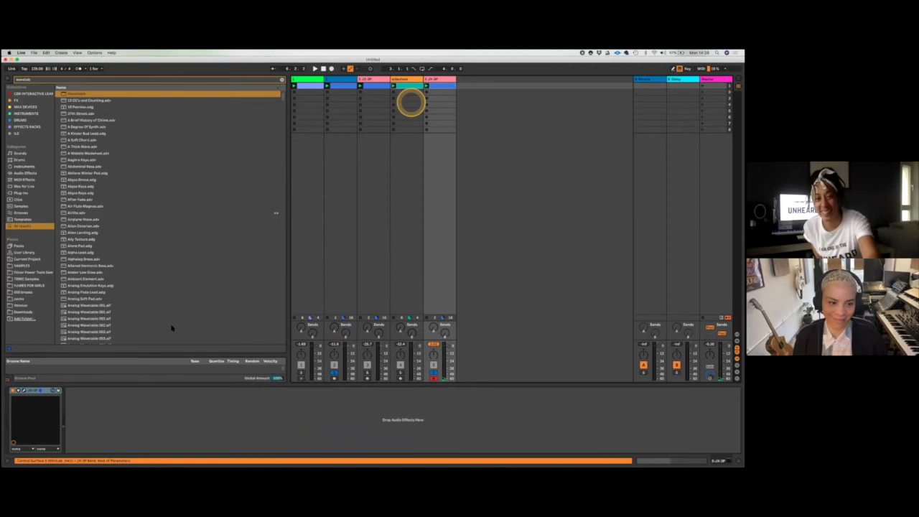
{"action": "left_click", "coordinate": [172, 327]}
{"action": "key", "text": "shift+Tab"}
{"action": "left_click", "coordinate": [309, 302]}
{"action": "left_click", "coordinate": [254, 279]}
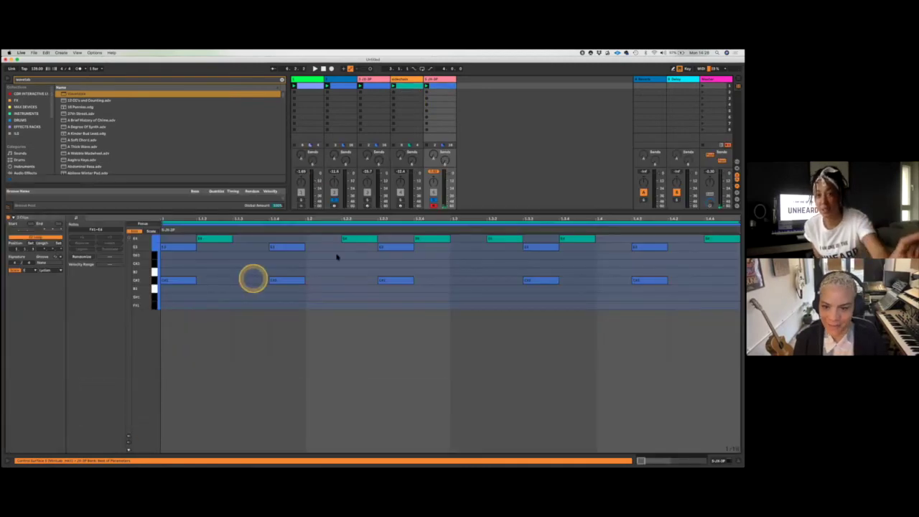
{"action": "left_click", "coordinate": [349, 248]}
{"action": "left_click", "coordinate": [350, 278]}
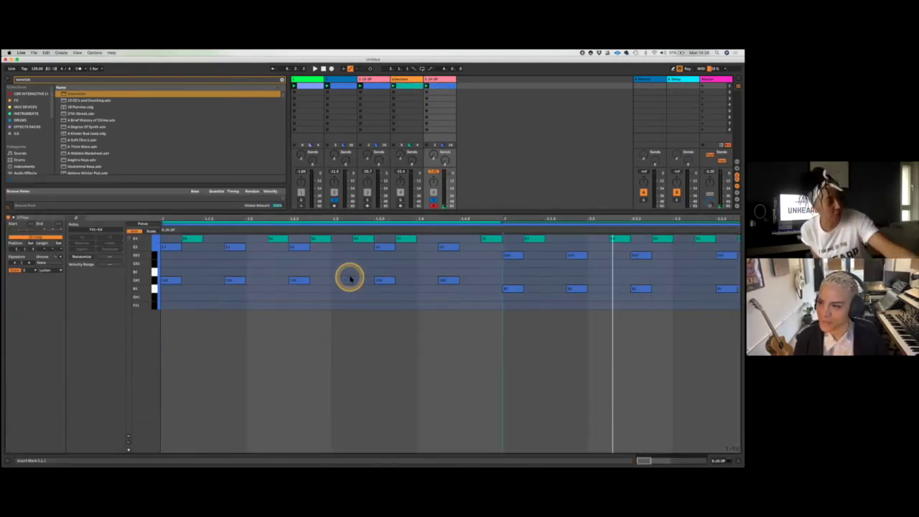
{"action": "key", "text": "minus"}
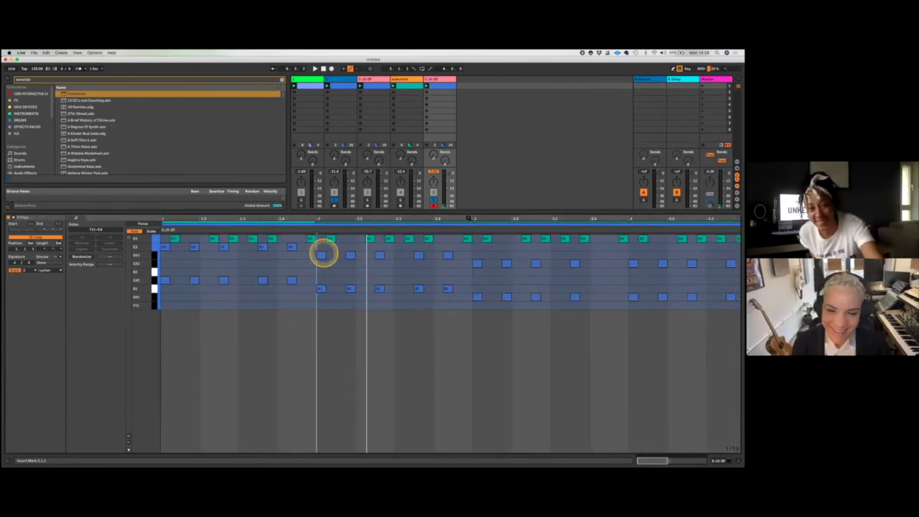
Adjust the chord-stab JX-3P track's volume while reviewing both clips' notes along the four-bar loop.
{"action": "left_click", "coordinate": [446, 176]}
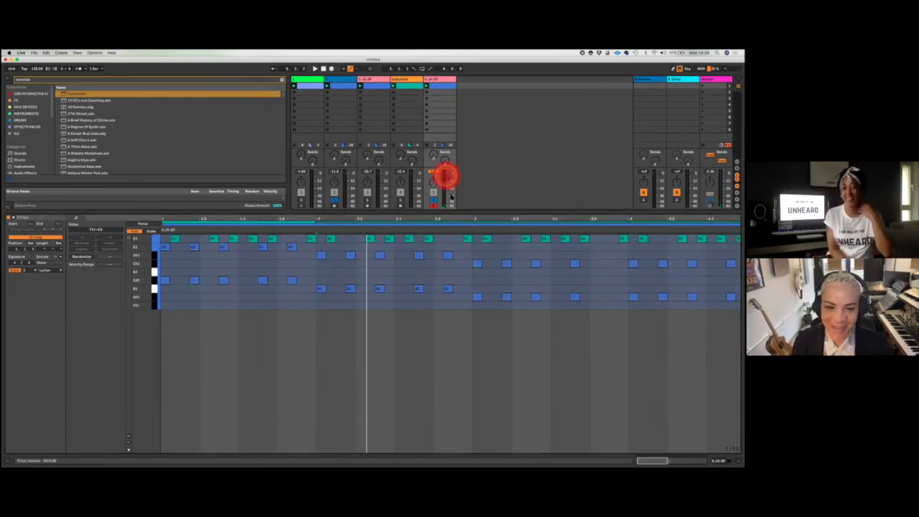
{"action": "left_click", "coordinate": [445, 293]}
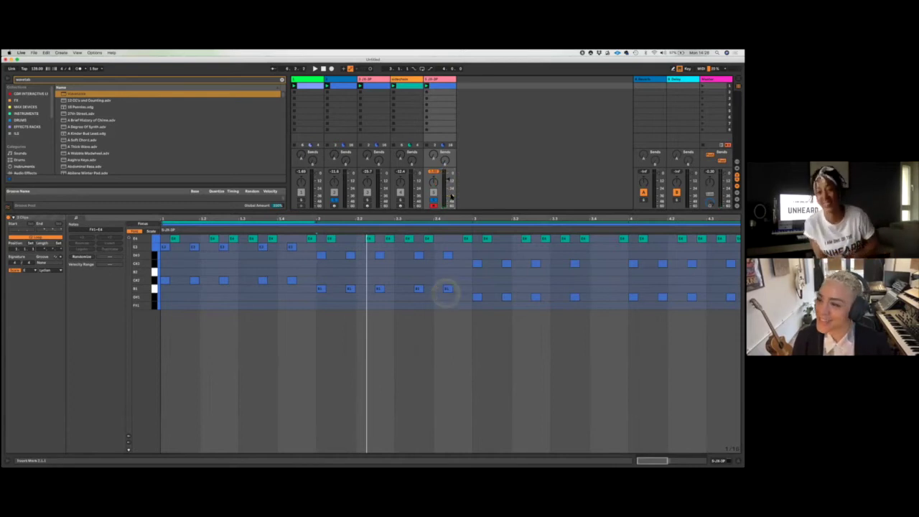
{"action": "scroll", "coordinate": [446, 293], "scroll_direction": "down", "scroll_amount": 5}
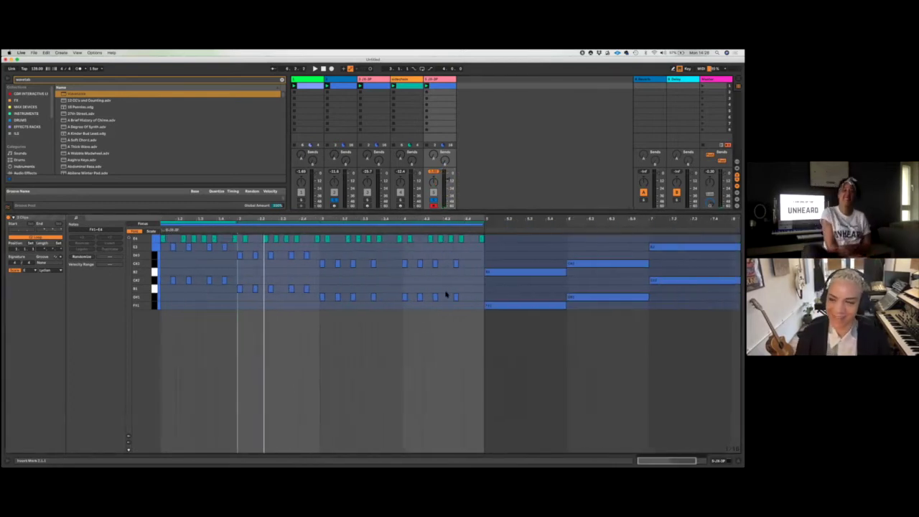
{"action": "scroll", "coordinate": [446, 293], "scroll_direction": "up", "scroll_amount": 4}
{"action": "left_click", "coordinate": [441, 283]}
{"action": "left_click", "coordinate": [447, 185]}
{"action": "left_click", "coordinate": [260, 259]}
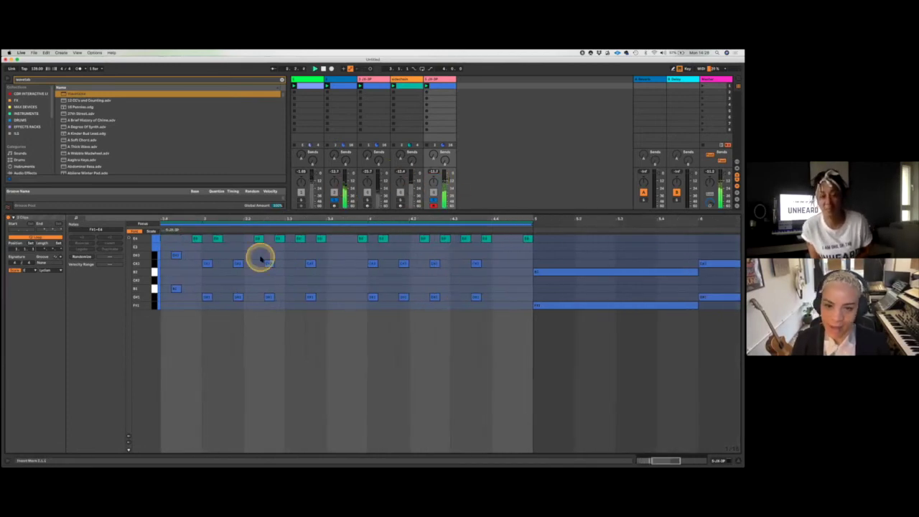
Deactivate the notes at 1.2.4 and 1.3.4 in the sidechain clip during playback.
{"action": "left_click", "coordinate": [409, 86]}
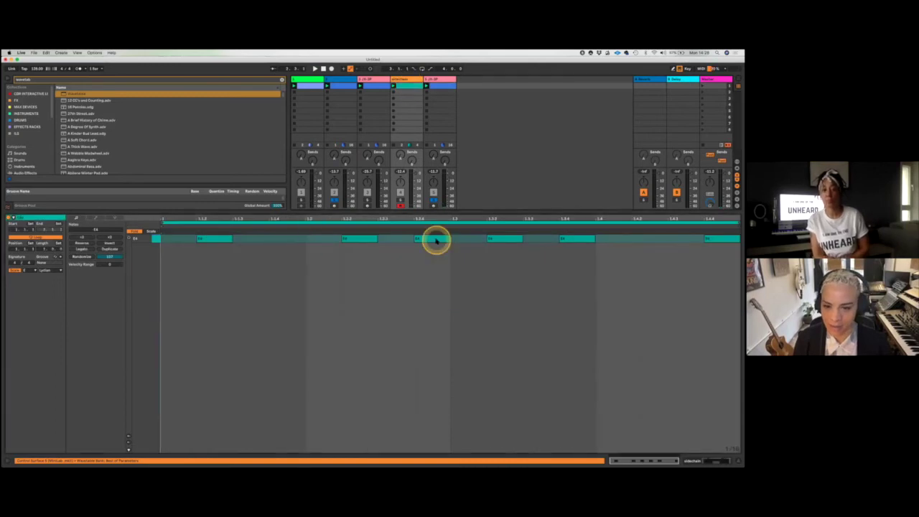
{"action": "left_click", "coordinate": [436, 241]}
{"action": "key", "text": "space"}
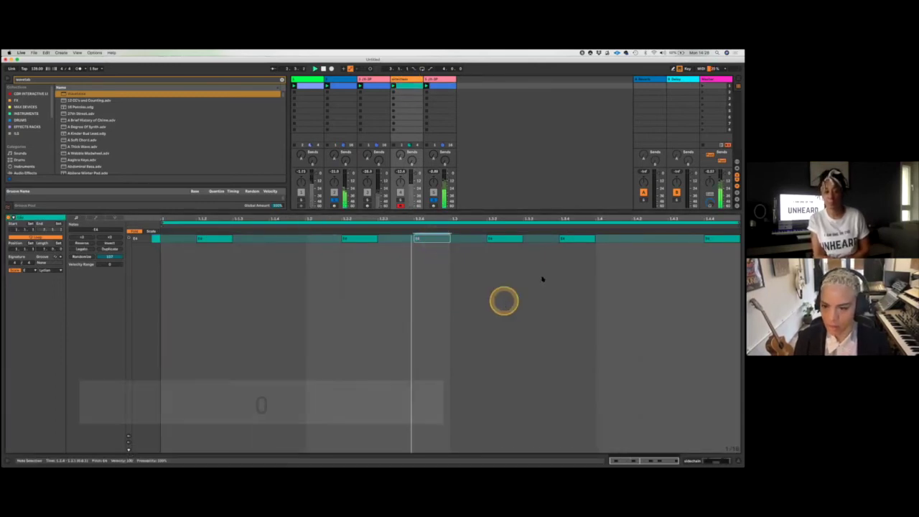
{"action": "left_click", "coordinate": [566, 239]}
{"action": "key", "text": "0"}
{"action": "left_click", "coordinate": [597, 261]}
Fine-tune the chord-stab JX-3P track's volume against the filtered chords.
{"action": "left_click", "coordinate": [385, 187]}
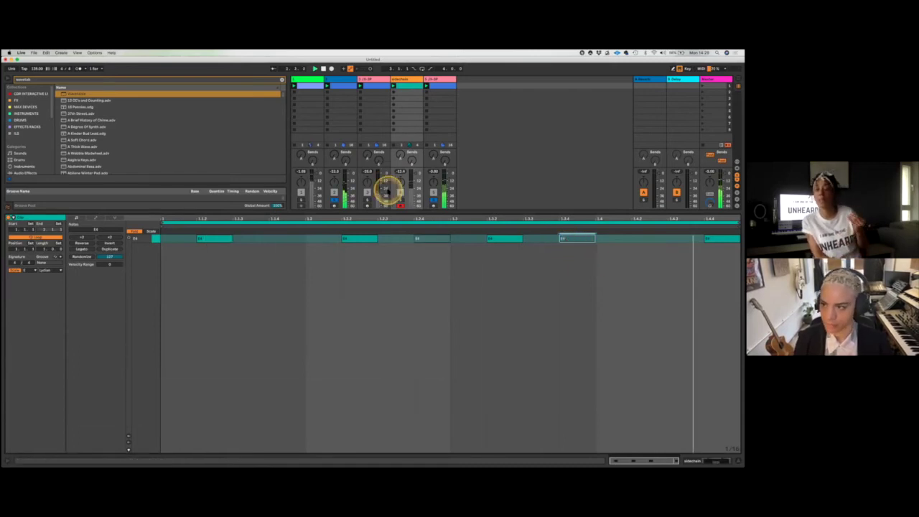
{"action": "left_click", "coordinate": [412, 153]}
{"action": "left_click", "coordinate": [446, 169]}
{"action": "left_click", "coordinate": [443, 176]}
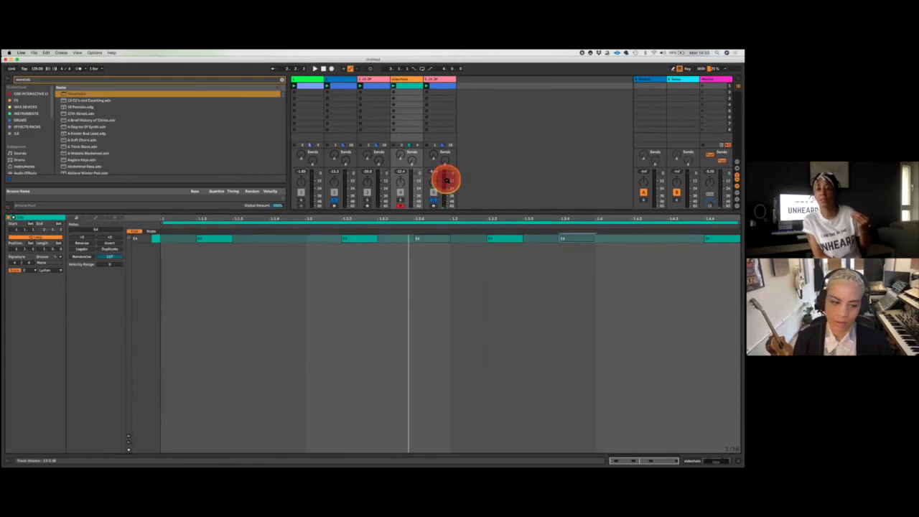
Shrink the clip view so that the session grid and mixer take up more height.
{"action": "left_click", "coordinate": [9, 458]}
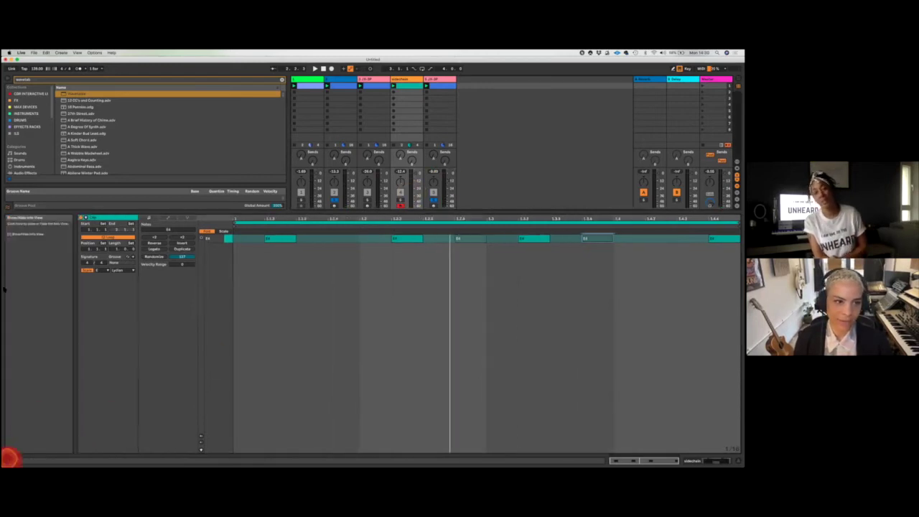
{"action": "left_click", "coordinate": [9, 458]}
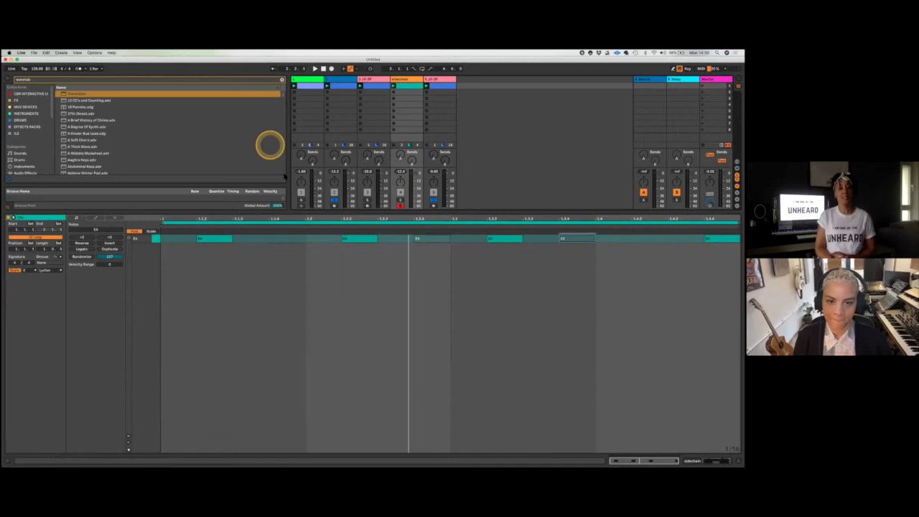
{"action": "left_click", "coordinate": [498, 211]}
{"action": "left_click_drag", "start_coordinate": [497, 210], "coordinate": [496, 375]}
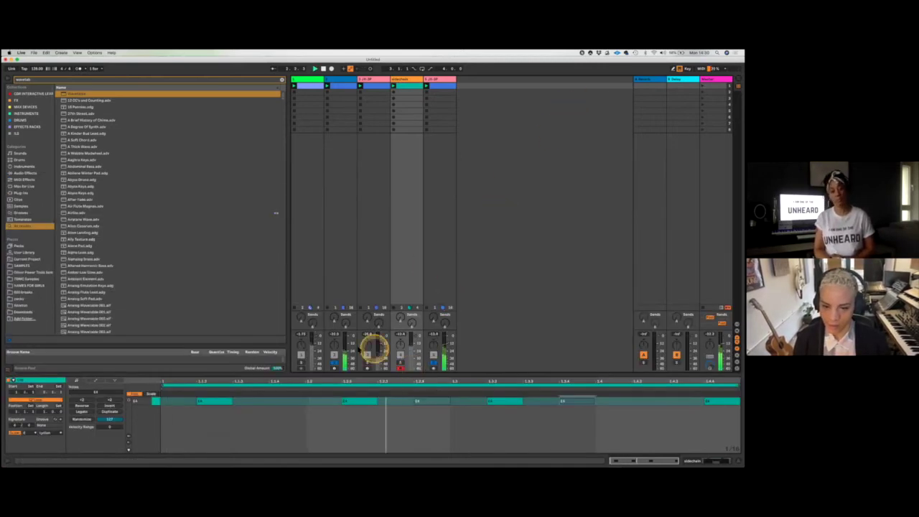
Show the chords track's devices and fine-tune the Auto Filter's sidechain gain and release.
{"action": "left_click", "coordinate": [341, 86]}
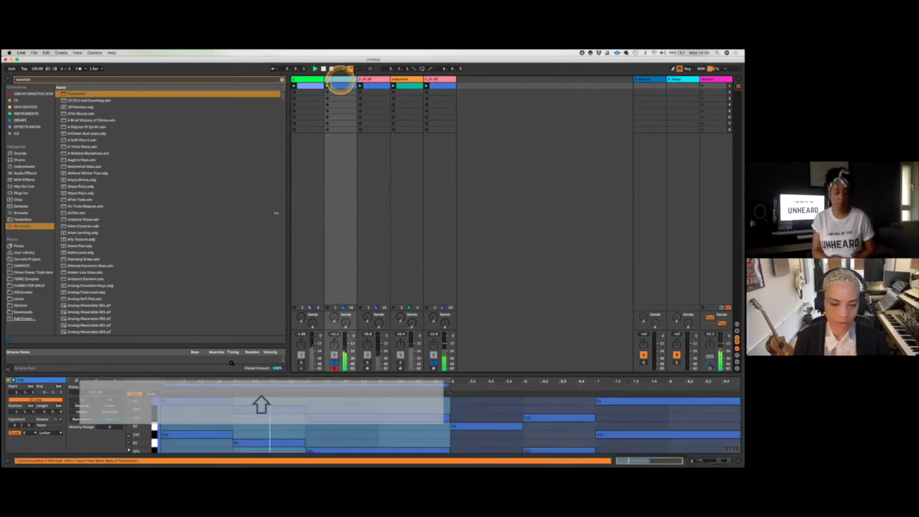
{"action": "key", "text": "shift+Tab"}
{"action": "left_click", "coordinate": [274, 423]}
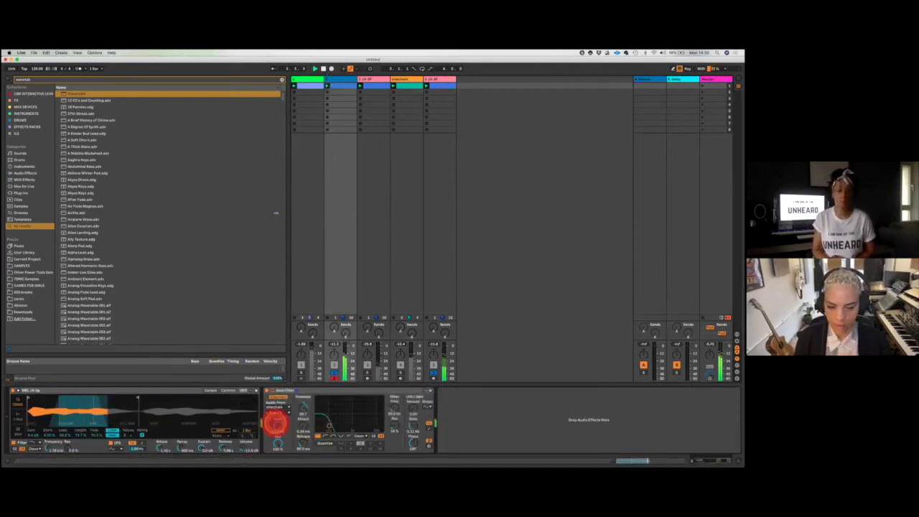
{"action": "left_click", "coordinate": [274, 424]}
{"action": "left_click", "coordinate": [305, 440]}
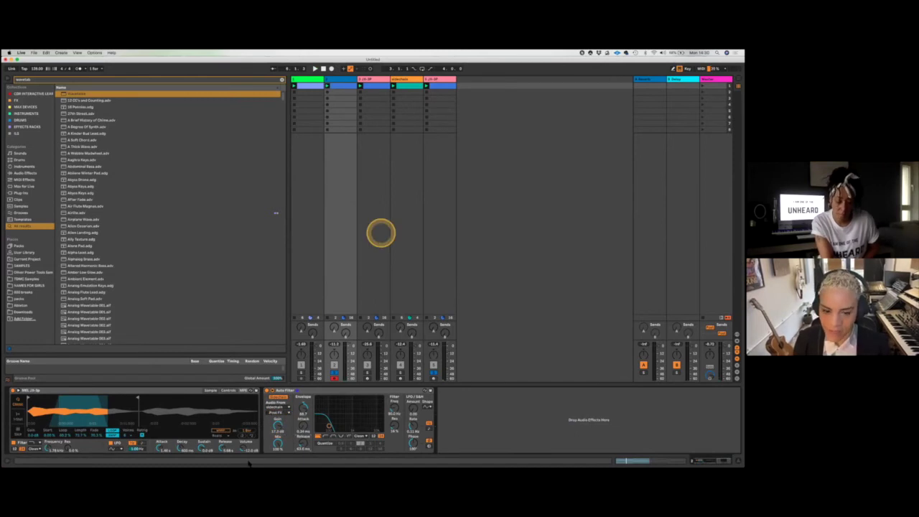
{"action": "left_click", "coordinate": [276, 427]}
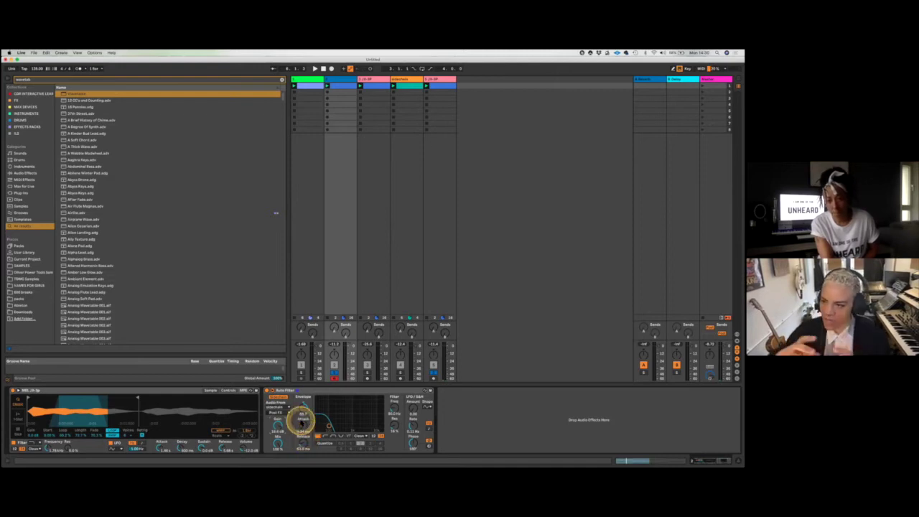
Adjust the attack and release of the chords' Auto Filter envelope while the loop plays.
{"action": "left_click", "coordinate": [301, 444]}
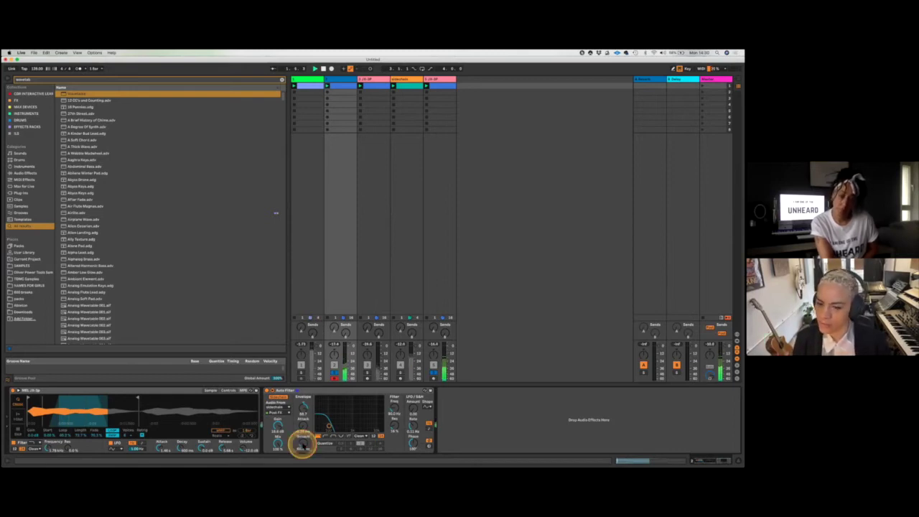
{"action": "left_click", "coordinate": [303, 442]}
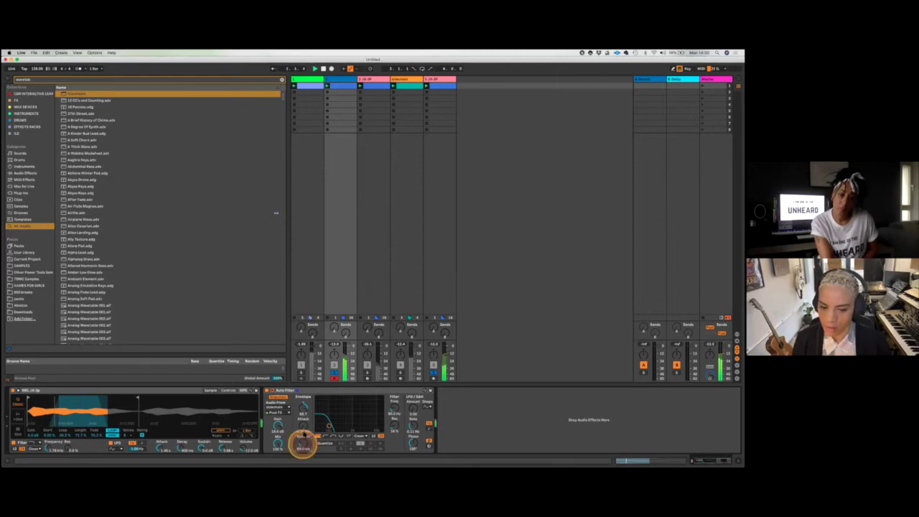
{"action": "left_click", "coordinate": [302, 426]}
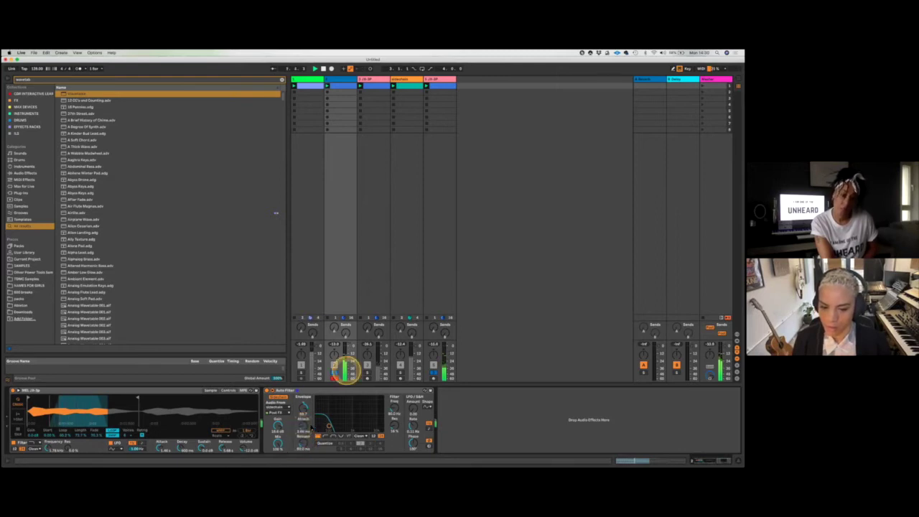
{"action": "left_click", "coordinate": [303, 441]}
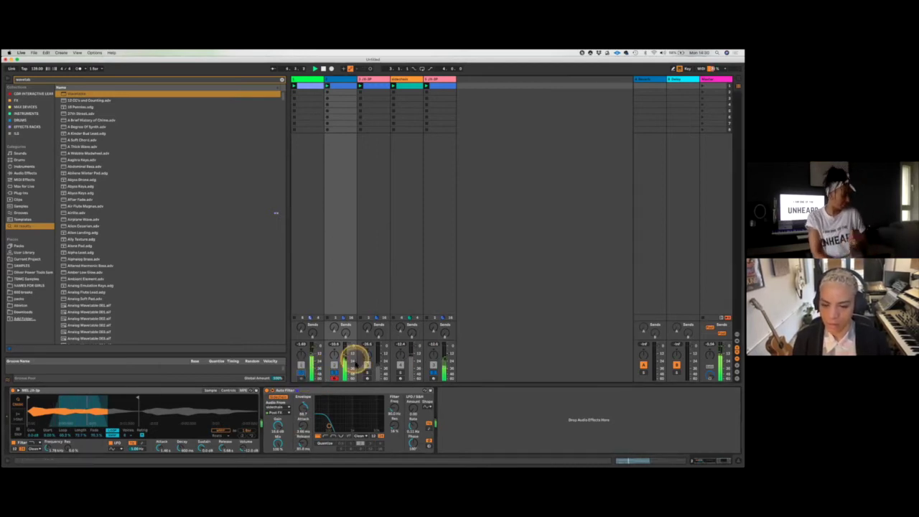
Adjust the Auto Filter's cutoff, resonance and envelope amount, and take the chords track out of solo.
{"action": "left_click_drag", "start_coordinate": [300, 443], "coordinate": [329, 424]}
{"action": "left_click", "coordinate": [302, 406]}
{"action": "left_click", "coordinate": [334, 375]}
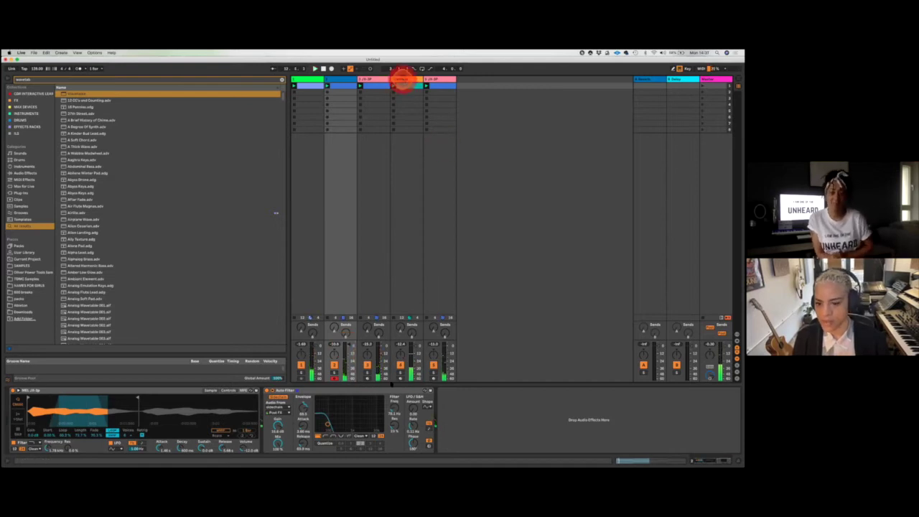
Audition the sidechain track in solo, and mute it in the full mix.
{"action": "left_click", "coordinate": [403, 80]}
{"action": "left_click", "coordinate": [400, 372]}
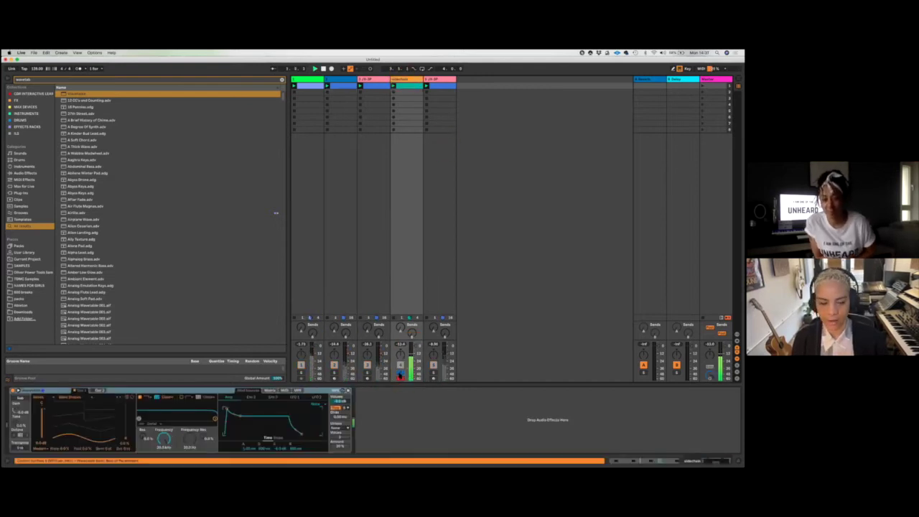
{"action": "left_click", "coordinate": [400, 373]}
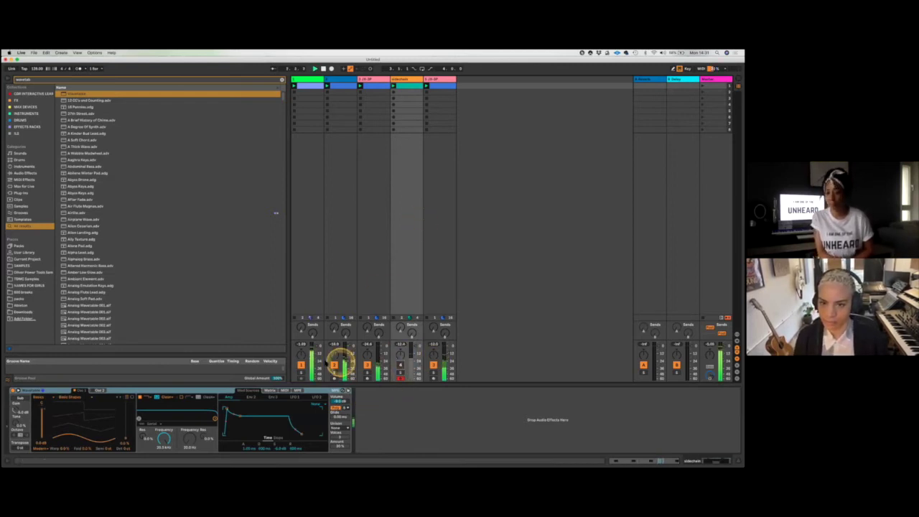
Adjust the first JX-3P track's volume and show its device chain.
{"action": "left_click", "coordinate": [379, 356]}
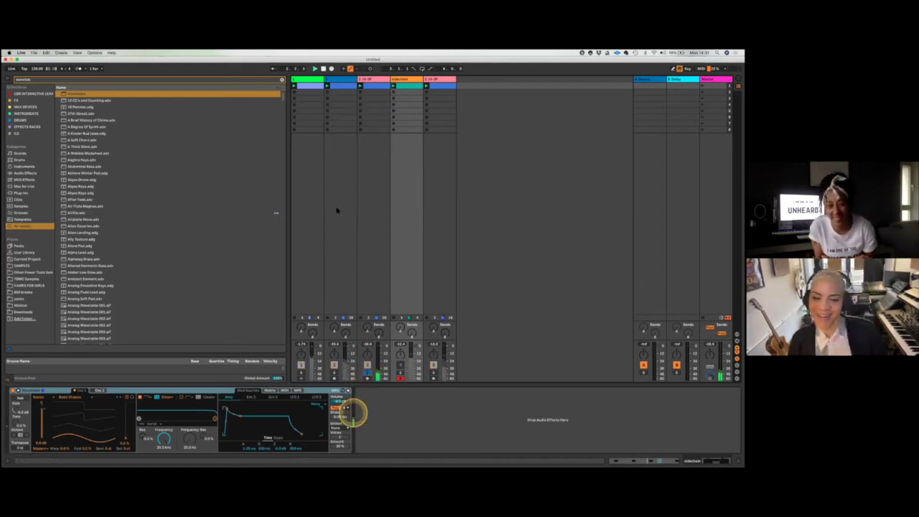
{"action": "left_click", "coordinate": [370, 81]}
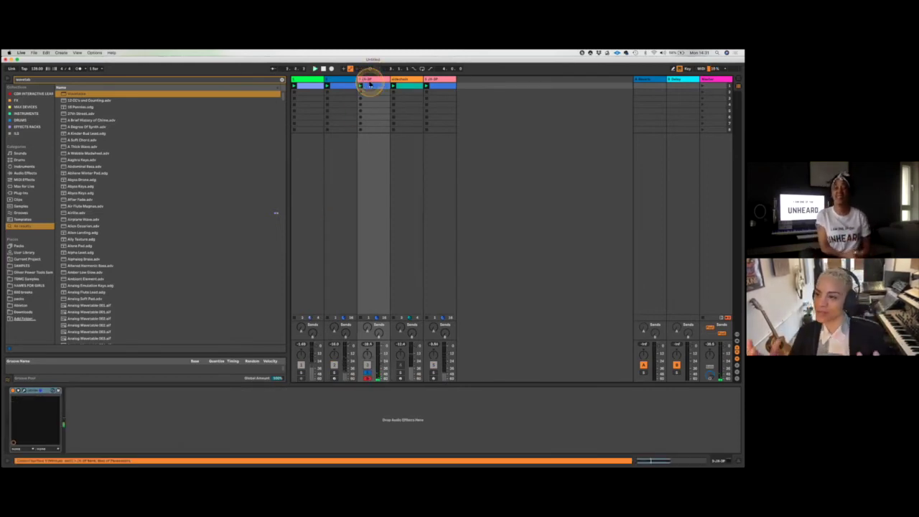
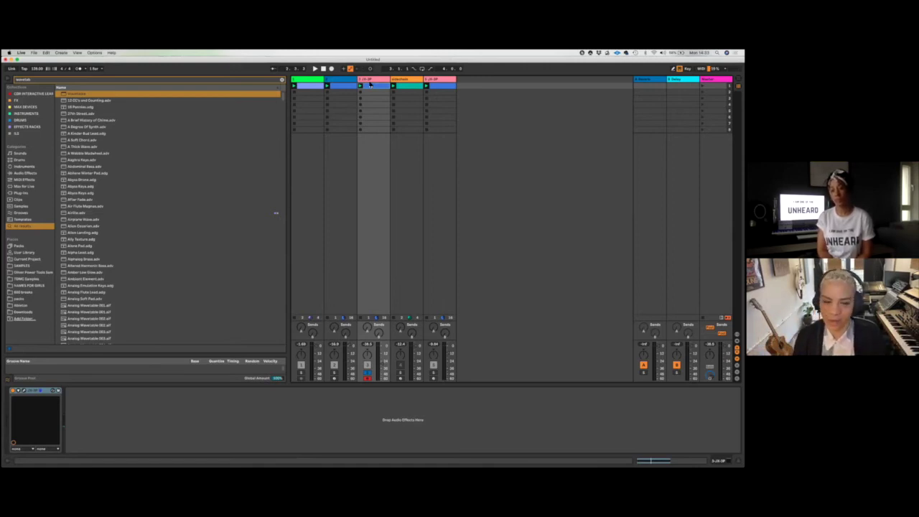
{"action": "left_click", "coordinate": [380, 363]}
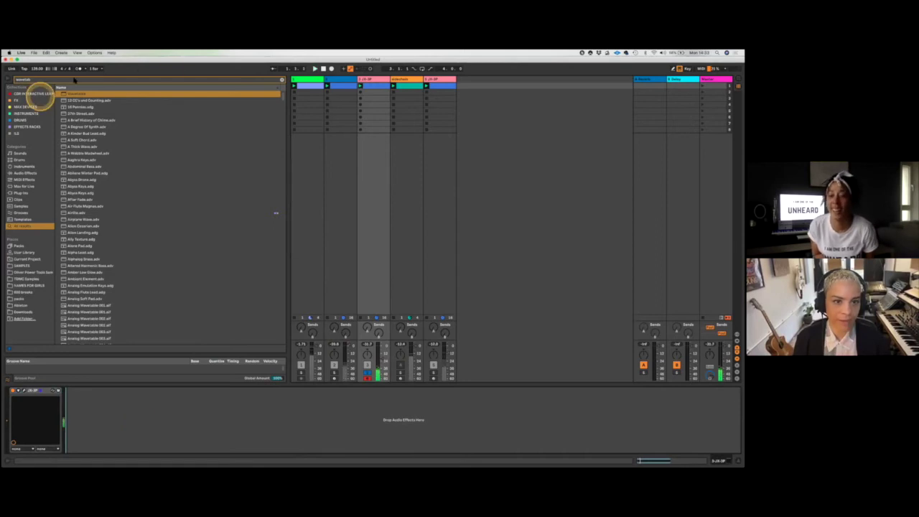
Clear the browser search and browse the Pitch & Modulation audio effects to find Chorus-Ensemble.
{"action": "left_click", "coordinate": [137, 77]}
{"action": "key", "text": "super+a"}
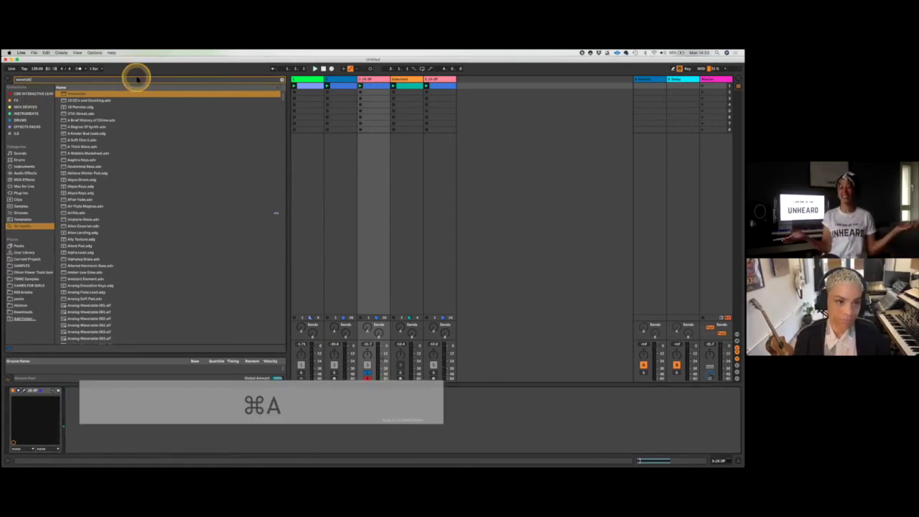
{"action": "key", "text": "BackSpace"}
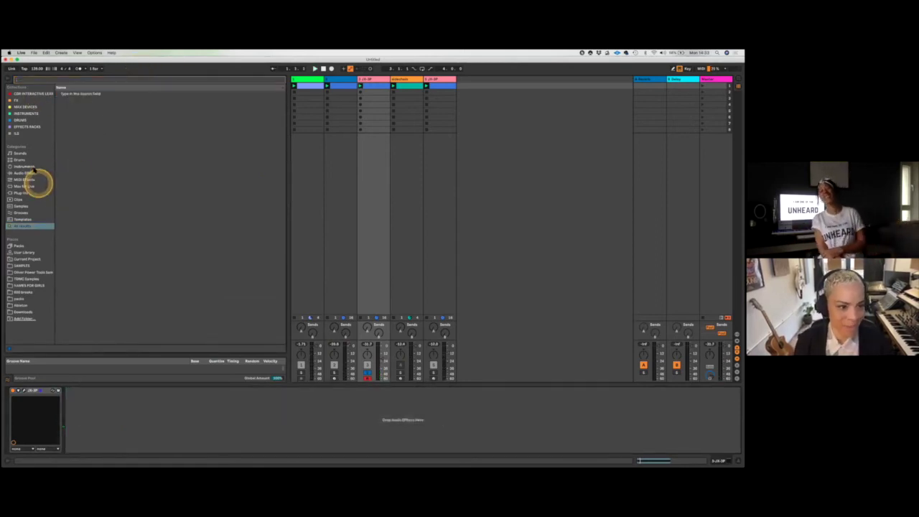
{"action": "left_click", "coordinate": [29, 173]}
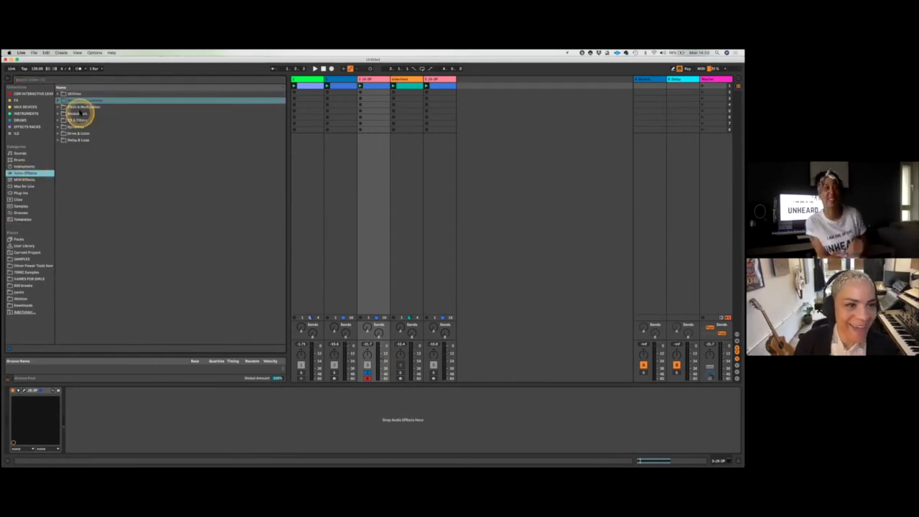
{"action": "left_click", "coordinate": [72, 106]}
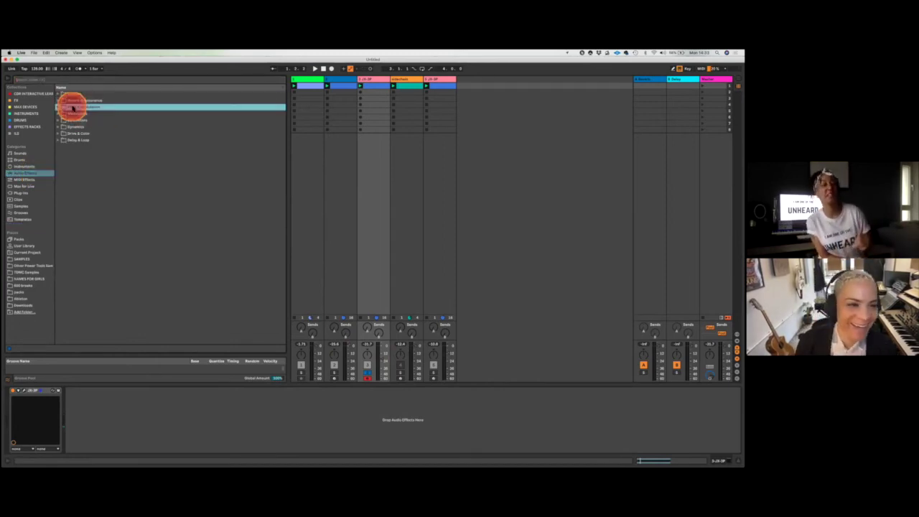
{"action": "left_click", "coordinate": [57, 108]}
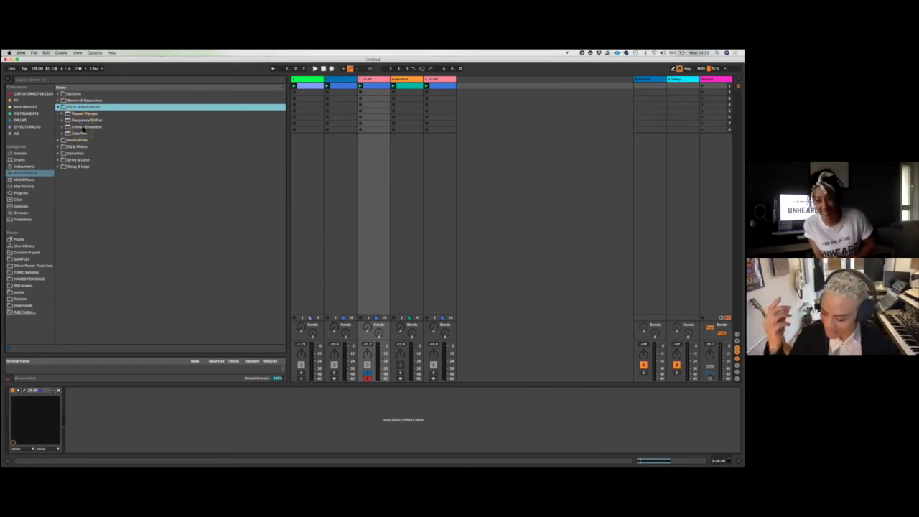
{"action": "left_click", "coordinate": [75, 127]}
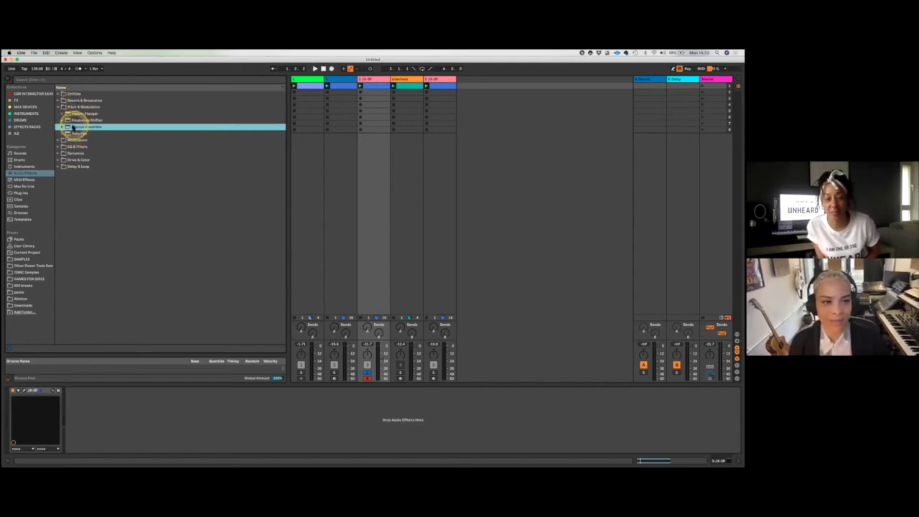
Add the Chorus-Ensemble audio effect from Pitch & Modulation to the first JX-3P track.
{"action": "left_click", "coordinate": [59, 107]}
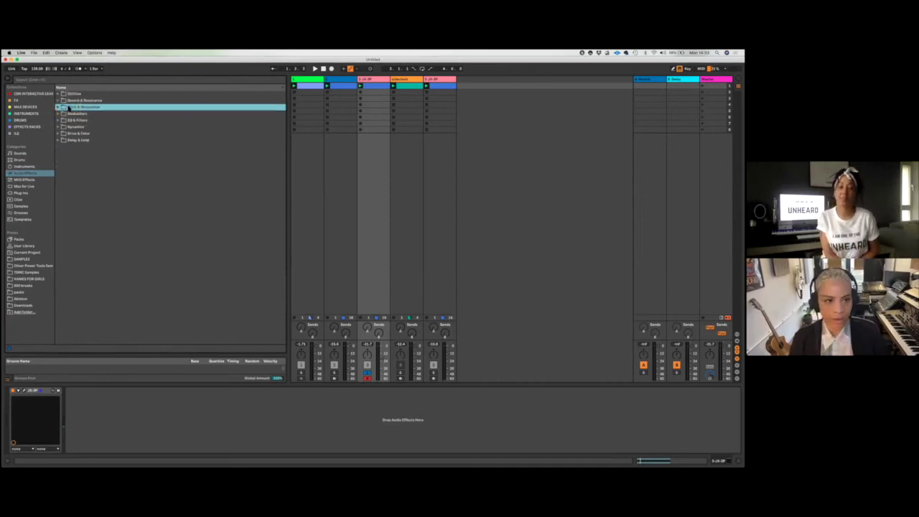
{"action": "left_click", "coordinate": [79, 127]}
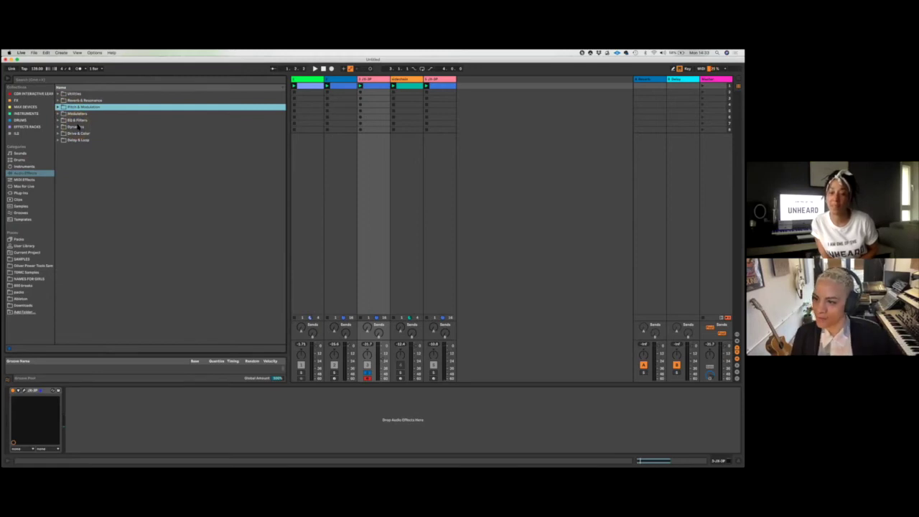
{"action": "mouse_move", "coordinate": [78, 127]}
{"action": "left_mouse_down"}
{"action": "mouse_move", "coordinate": [72, 103]}
{"action": "mouse_move", "coordinate": [62, 112]}
{"action": "left_mouse_up"}
{"action": "left_click", "coordinate": [57, 106]}
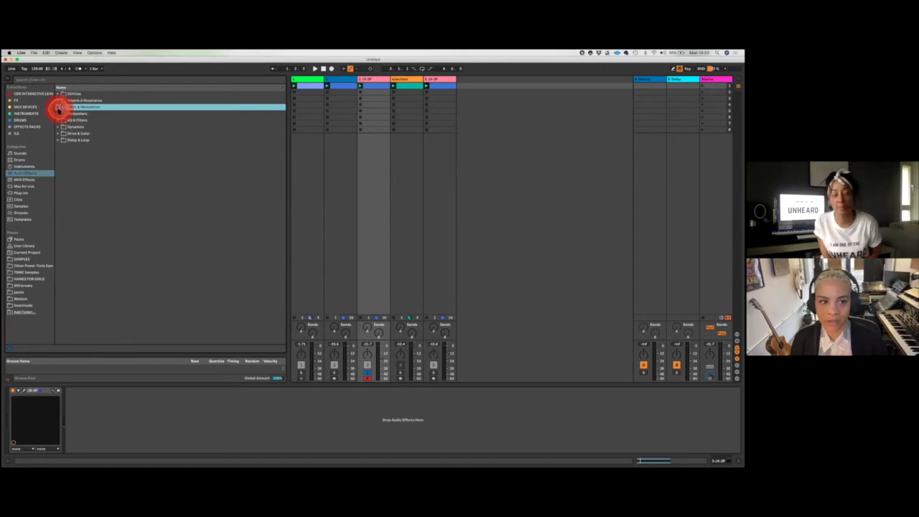
{"action": "left_click", "coordinate": [62, 127]}
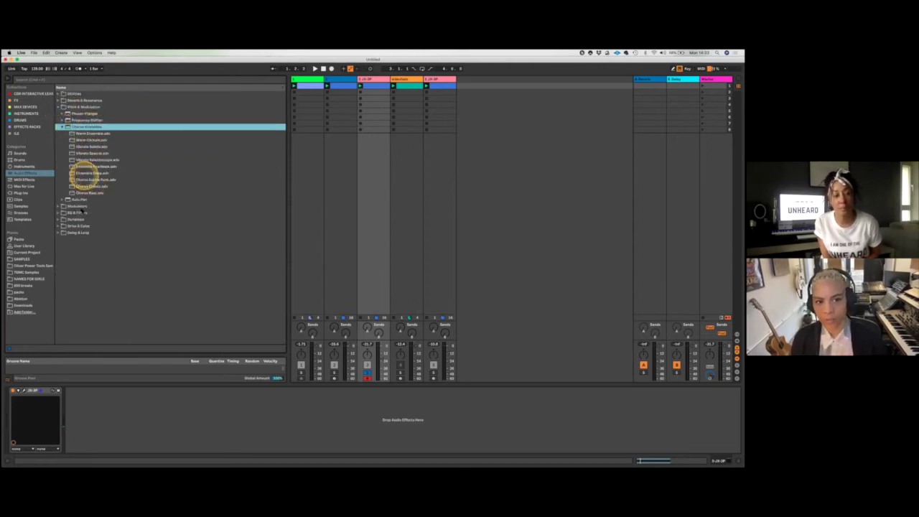
{"action": "left_click", "coordinate": [90, 127]}
{"action": "double_click", "coordinate": [90, 127]}
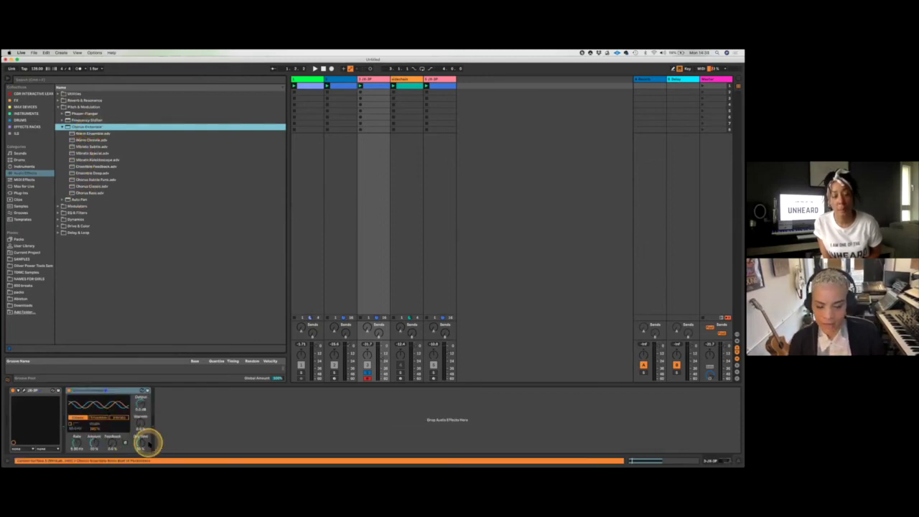
Switch Chorus-Ensemble to Ensemble mode, raising its feedback and warmth and setting dry/wet to about 71%.
{"action": "left_click", "coordinate": [143, 440]}
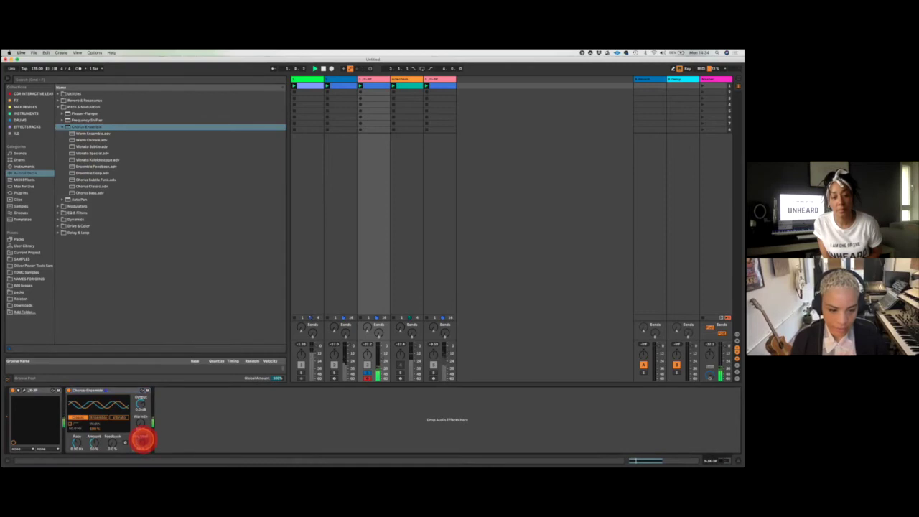
{"action": "left_click", "coordinate": [113, 443]}
{"action": "left_click_drag", "start_coordinate": [114, 444], "coordinate": [115, 439]}
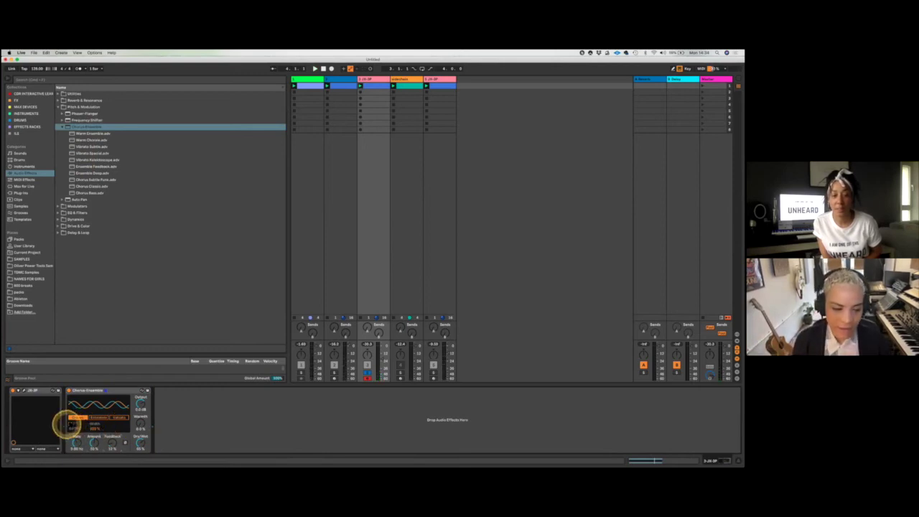
{"action": "left_click", "coordinate": [100, 417]}
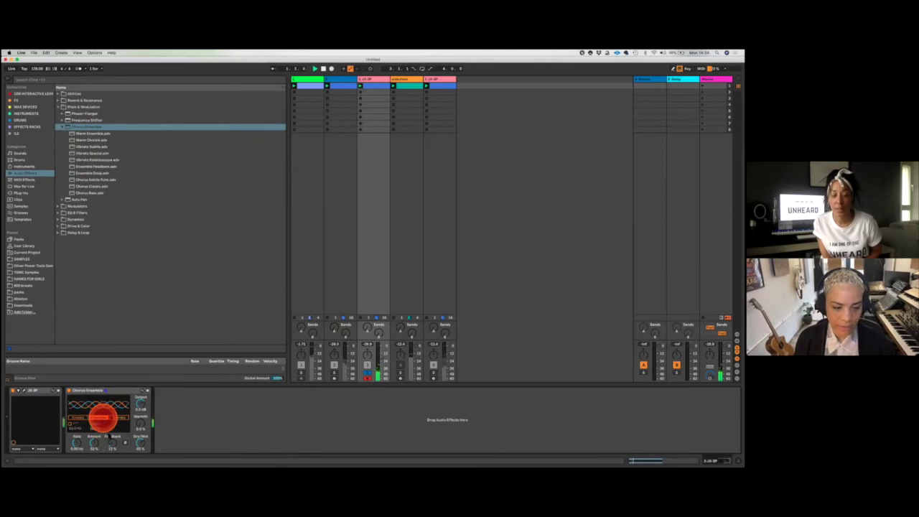
{"action": "left_click", "coordinate": [137, 440]}
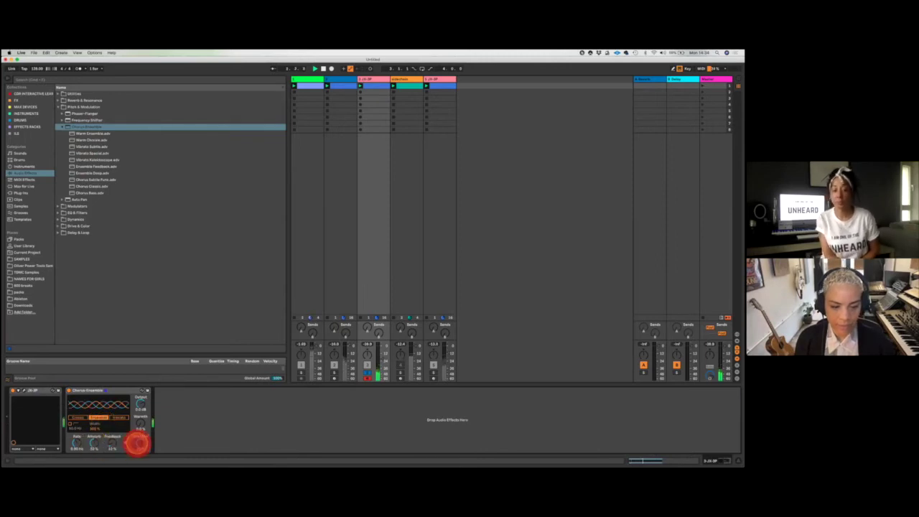
{"action": "left_click_drag", "start_coordinate": [137, 439], "coordinate": [140, 428]}
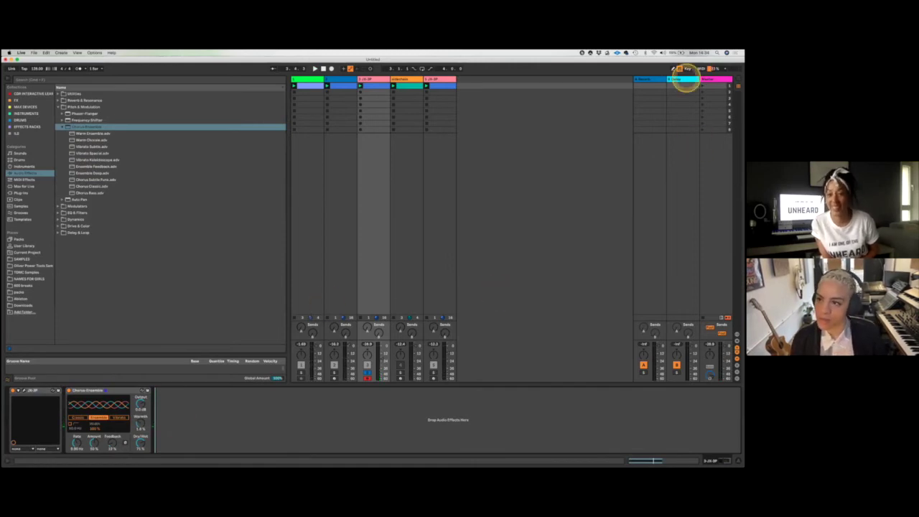
Check the devices on the Reverb return and the chords track, and return to the first JX-3P track's device chain.
{"action": "left_click", "coordinate": [651, 80]}
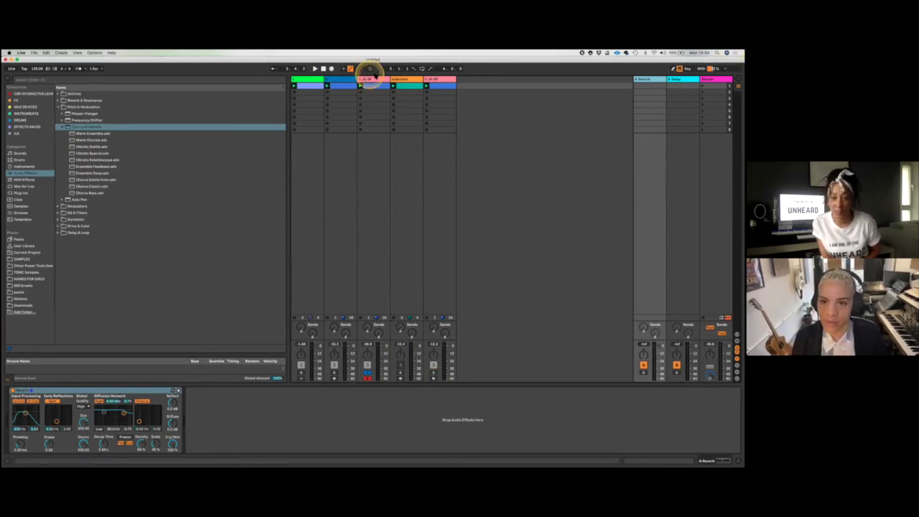
{"action": "left_click", "coordinate": [340, 79]}
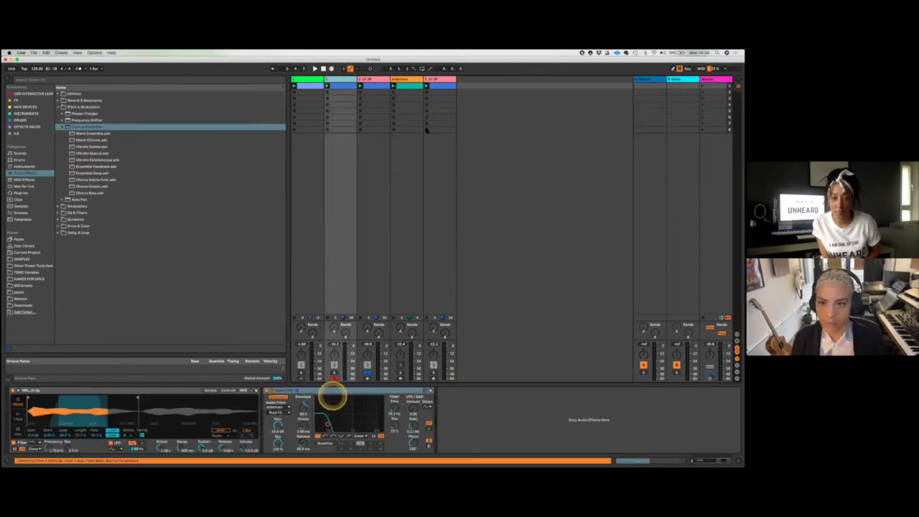
{"action": "left_click", "coordinate": [373, 79]}
{"action": "left_click", "coordinate": [170, 417]}
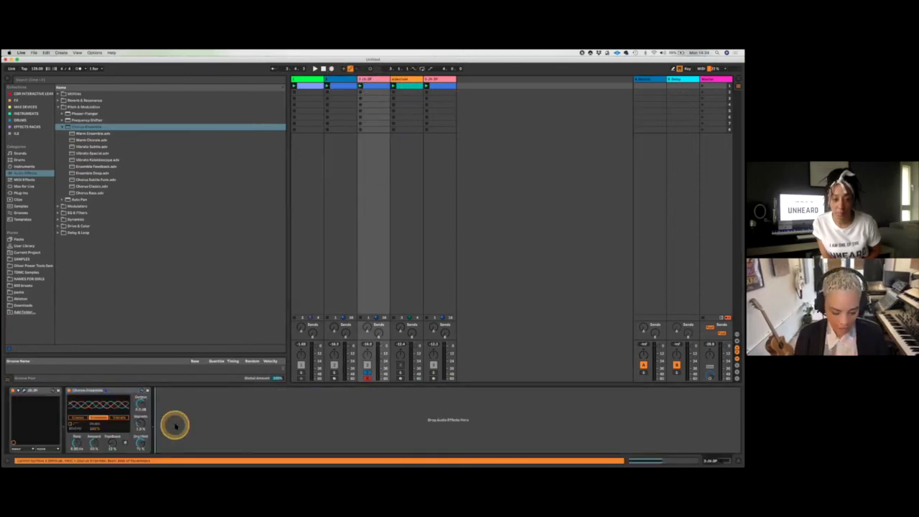
Search the browser for "tal chor" and add TAL-Chorus-LX after Chorus-Ensemble on the JX-3P track.
{"action": "key", "text": "super+f"}
{"action": "type", "text": "ta"}
{"action": "key", "text": "BackSpace"}
{"action": "key", "text": "BackSpace"}
{"action": "type", "text": "chor"}
{"action": "left_click", "coordinate": [137, 364]}
{"action": "left_click", "coordinate": [77, 107]}
{"action": "double_click", "coordinate": [78, 93]}
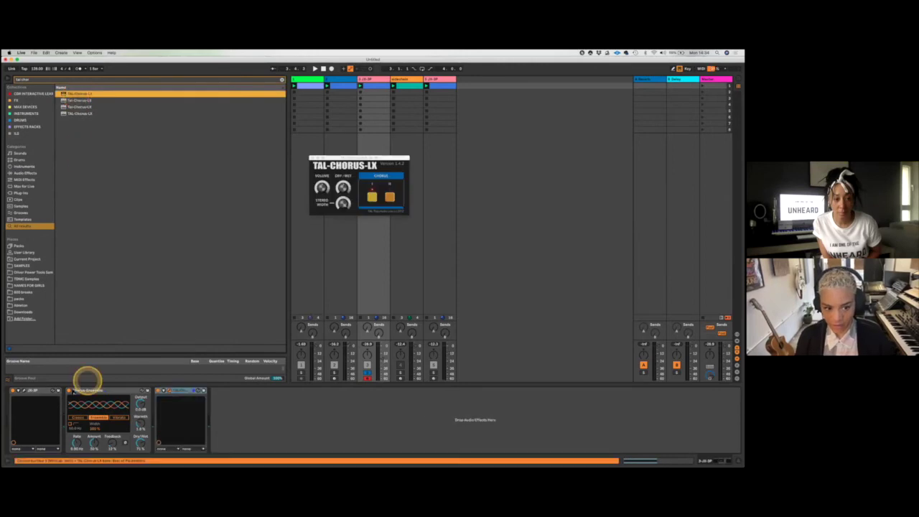
Bypass Chorus-Ensemble, enable both chorus I and II in TAL-Chorus-LX, and adjust its dry/wet before closing the plug-in window.
{"action": "left_click", "coordinate": [69, 388]}
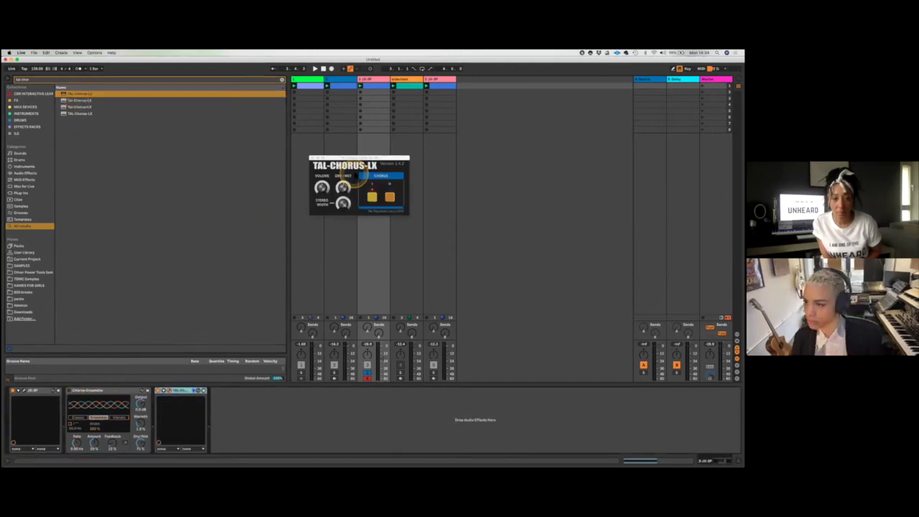
{"action": "left_click", "coordinate": [342, 204]}
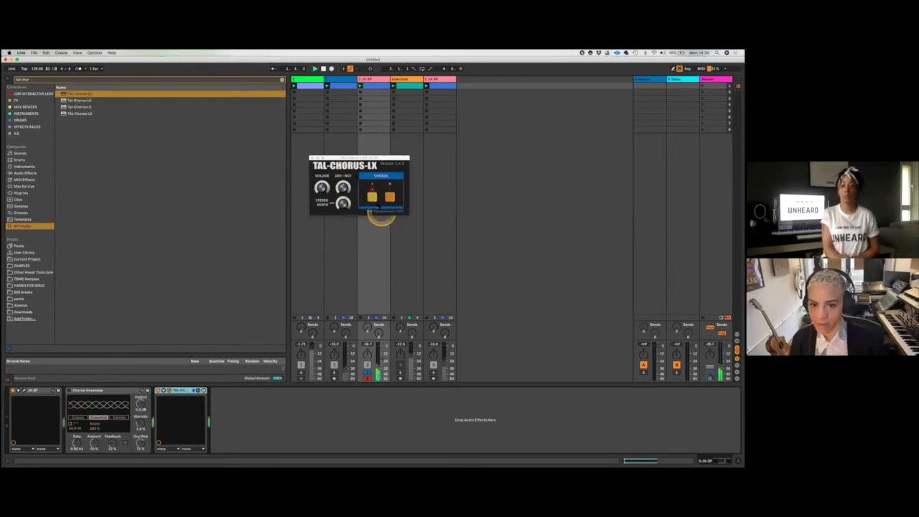
{"action": "left_click", "coordinate": [394, 198]}
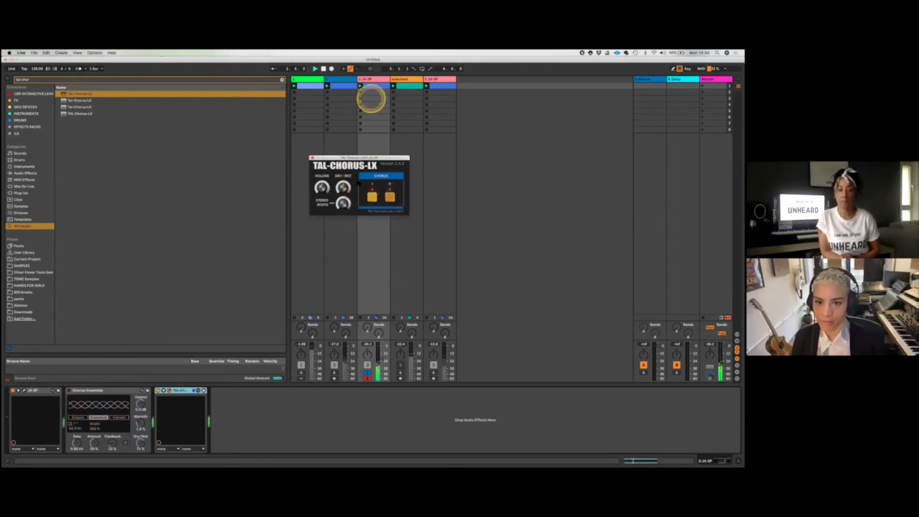
{"action": "mouse_move", "coordinate": [342, 188]}
{"action": "left_mouse_down"}
{"action": "mouse_move", "coordinate": [338, 199]}
{"action": "mouse_move", "coordinate": [330, 191]}
{"action": "mouse_move", "coordinate": [343, 181]}
{"action": "mouse_move", "coordinate": [324, 160]}
{"action": "mouse_move", "coordinate": [324, 189]}
{"action": "mouse_move", "coordinate": [320, 160]}
{"action": "mouse_move", "coordinate": [322, 197]}
{"action": "mouse_move", "coordinate": [324, 184]}
{"action": "left_mouse_up"}
{"action": "left_click", "coordinate": [312, 157]}
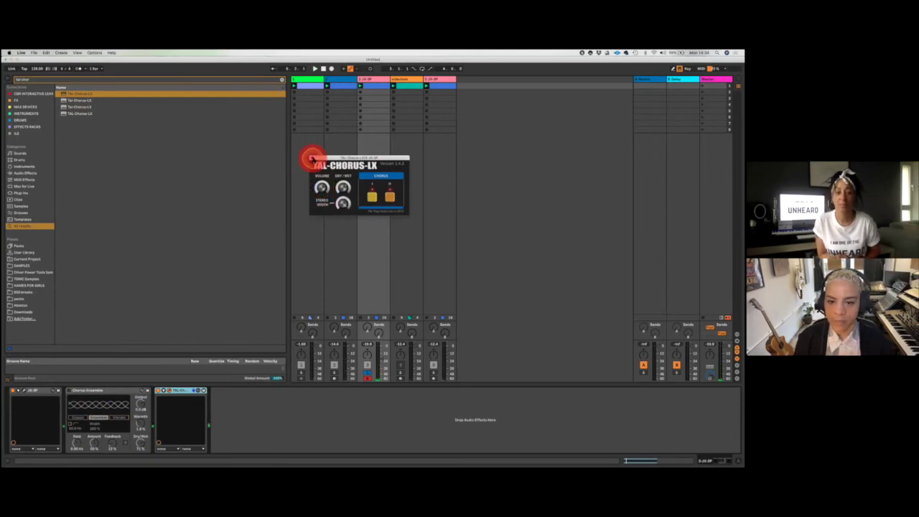
Raise the JX-3P track's send to the Reverb return and check the Reverb device on that return.
{"action": "left_click", "coordinate": [369, 329]}
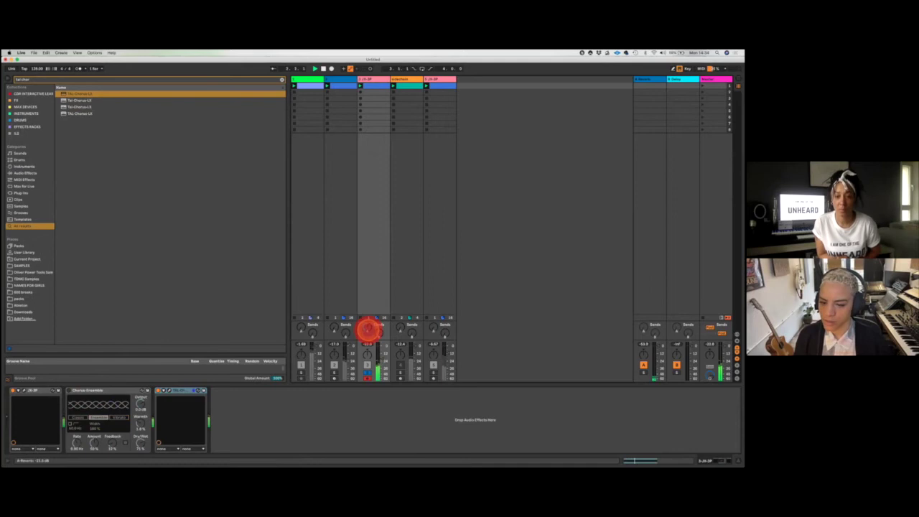
{"action": "left_click_drag", "start_coordinate": [369, 328], "coordinate": [368, 332]}
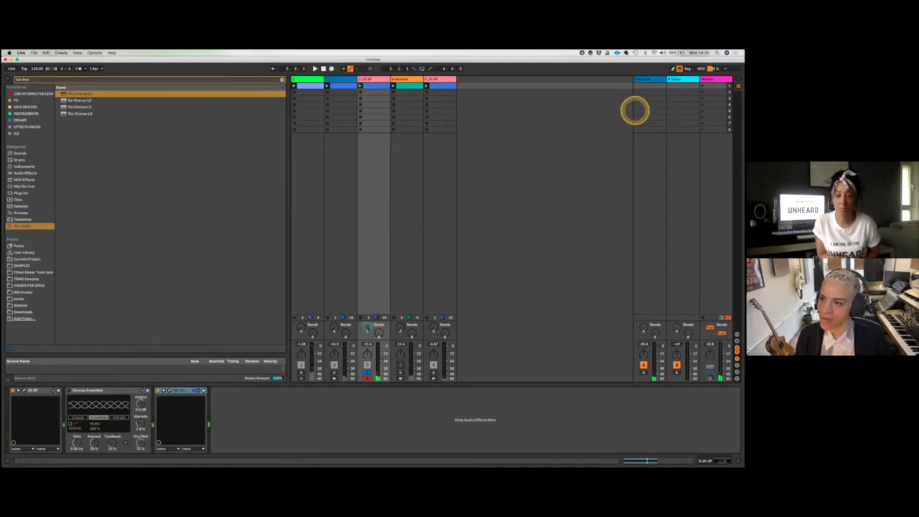
{"action": "left_click", "coordinate": [659, 131]}
{"action": "left_click", "coordinate": [652, 79]}
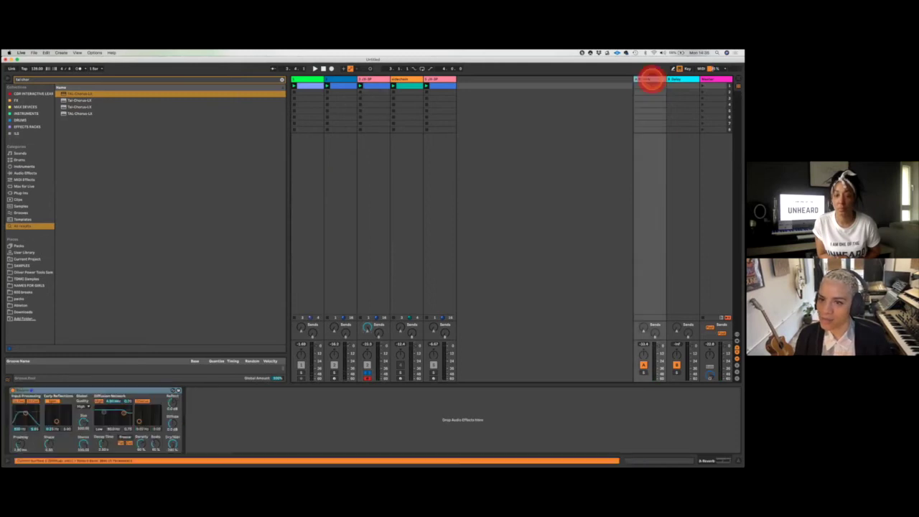
{"action": "left_click", "coordinate": [370, 327]}
Search the browser for "hybrid" and add Hybrid Reverb to the end of the JX-3P track's device chain.
{"action": "left_click", "coordinate": [370, 79]}
{"action": "key", "text": "super+f"}
{"action": "type", "text": "h"}
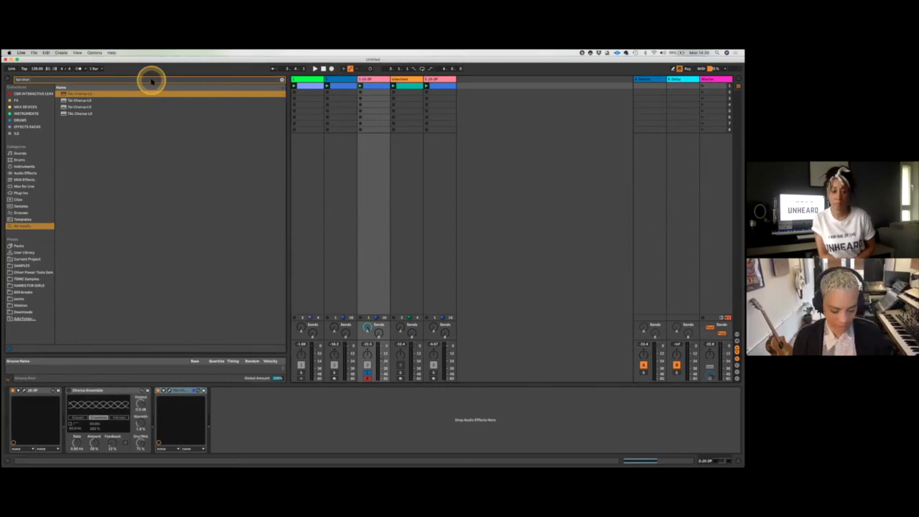
{"action": "key", "text": "super+a"}
{"action": "type", "text": "hybrid"}
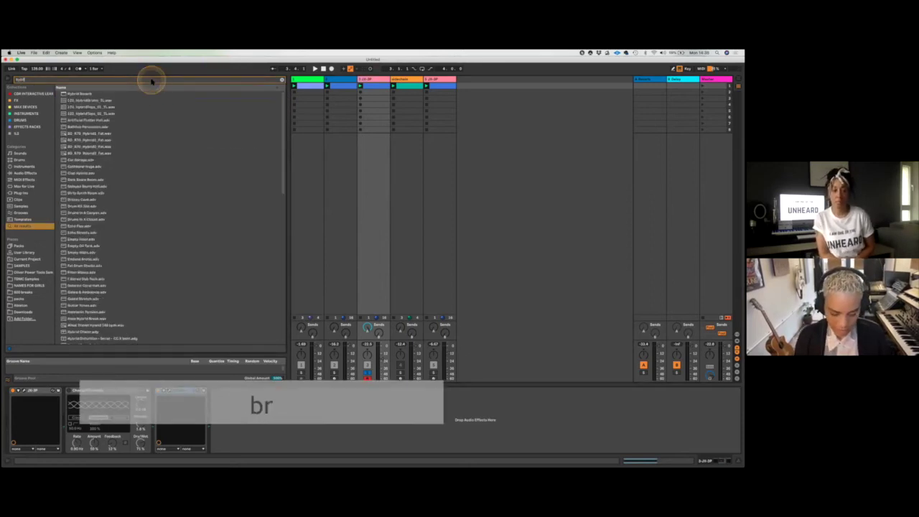
{"action": "left_click", "coordinate": [84, 93]}
{"action": "double_click", "coordinate": [84, 94]}
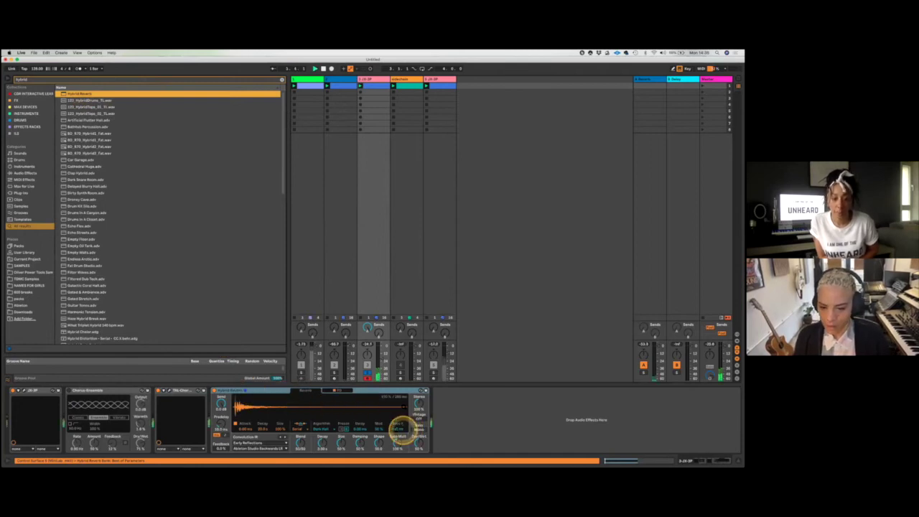
Adjust Hybrid Reverb's dry/wet and cut the highs in its EQ by about 5 dB around 3.2 kHz.
{"action": "left_click_drag", "start_coordinate": [420, 434], "coordinate": [420, 437]}
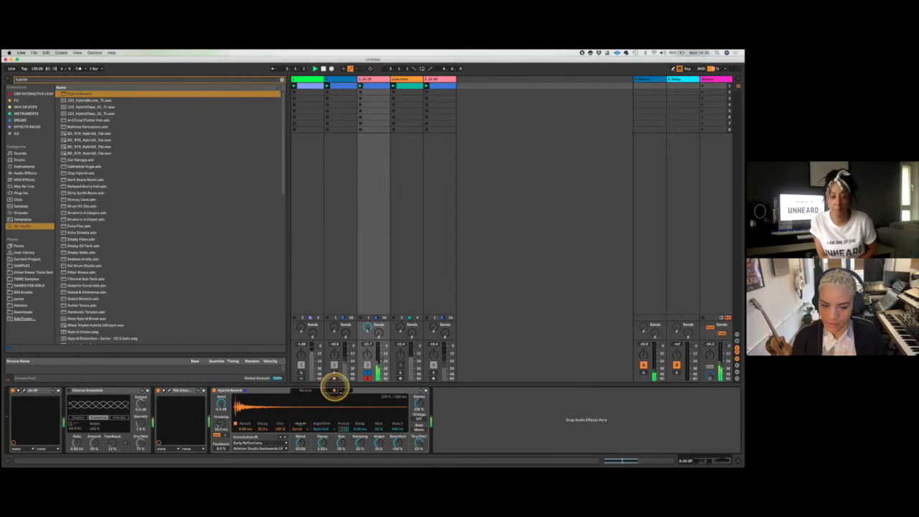
{"action": "left_click", "coordinate": [338, 391]}
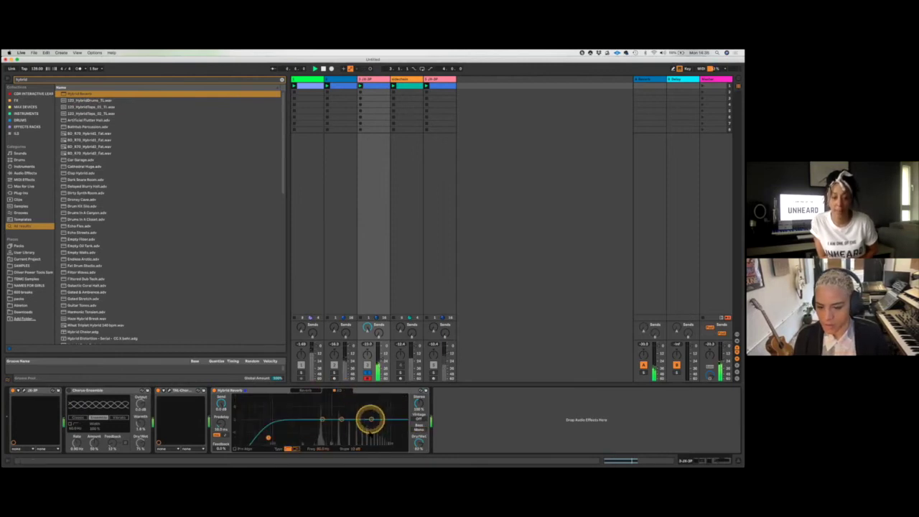
{"action": "left_click_drag", "start_coordinate": [371, 420], "coordinate": [359, 427]}
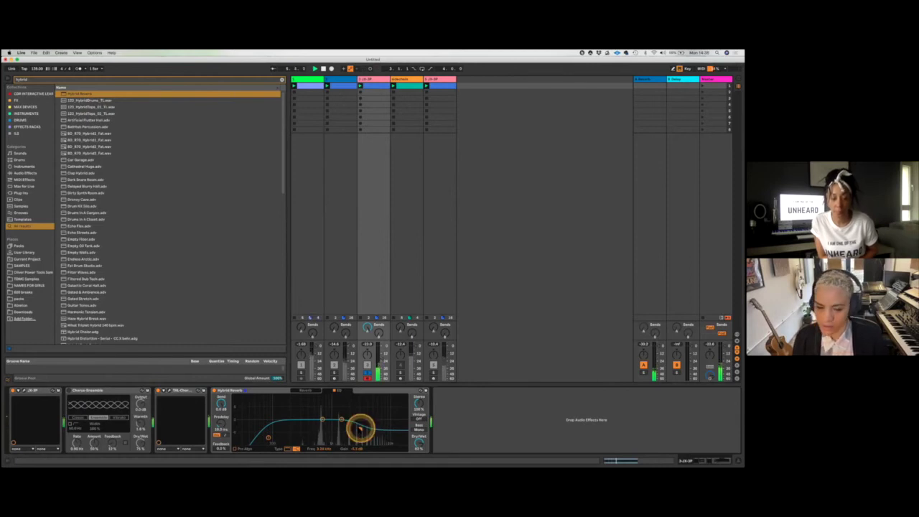
Take the JX-3P track out of solo and adjust its volume in the full mix.
{"action": "left_click", "coordinate": [369, 372]}
{"action": "left_click_drag", "start_coordinate": [369, 371], "coordinate": [382, 360]}
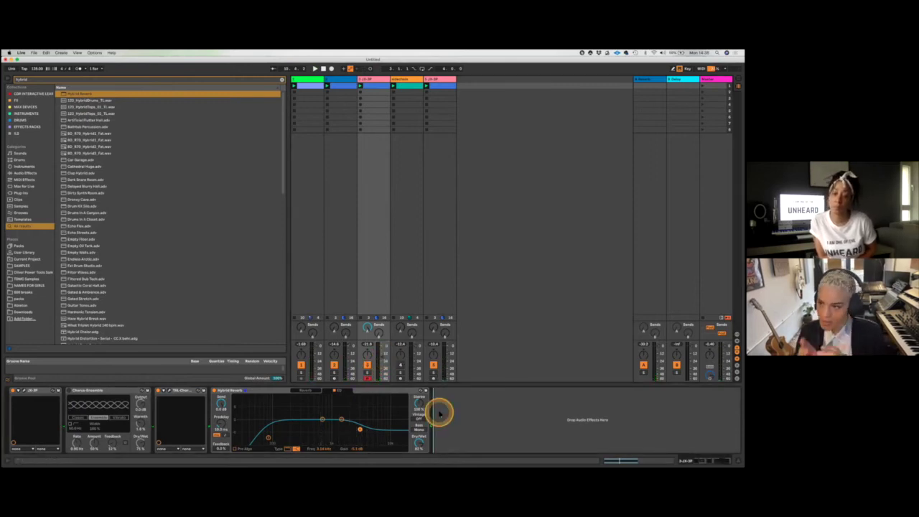
Search the browser for "sat" and add Saturator after Hybrid Reverb on the JX-3P track.
{"action": "type", "text": "sat"}
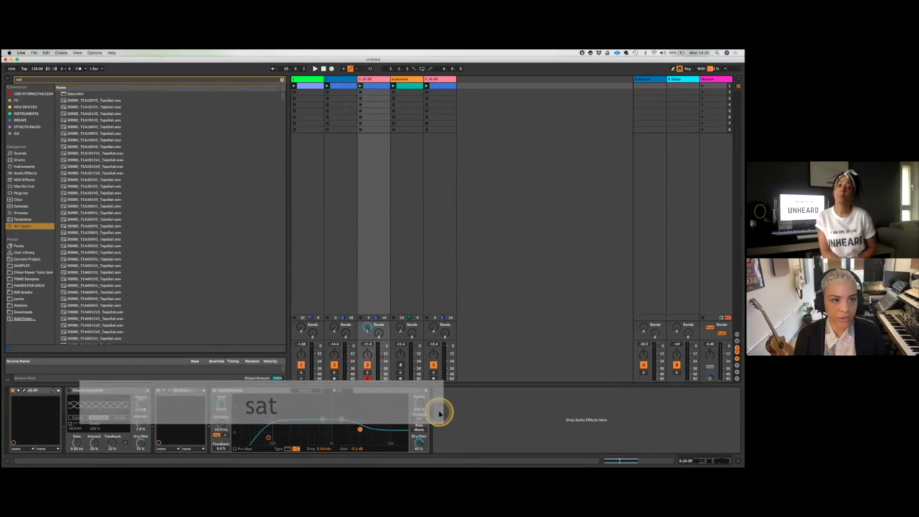
{"action": "key", "text": "Return"}
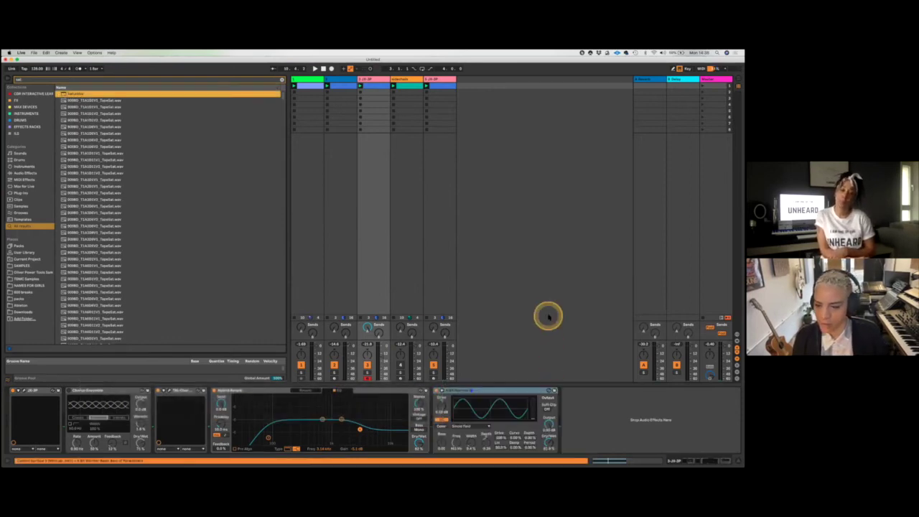
{"action": "left_click", "coordinate": [527, 232]}
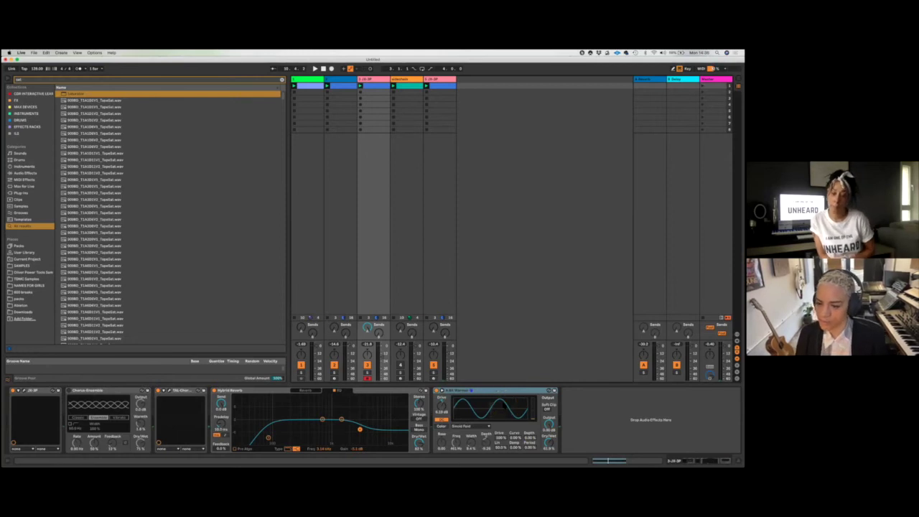
Solo the JX-3P track during playback and adjust the Saturator's dry/wet, toggling the device to compare the sound.
{"action": "key", "text": "space"}
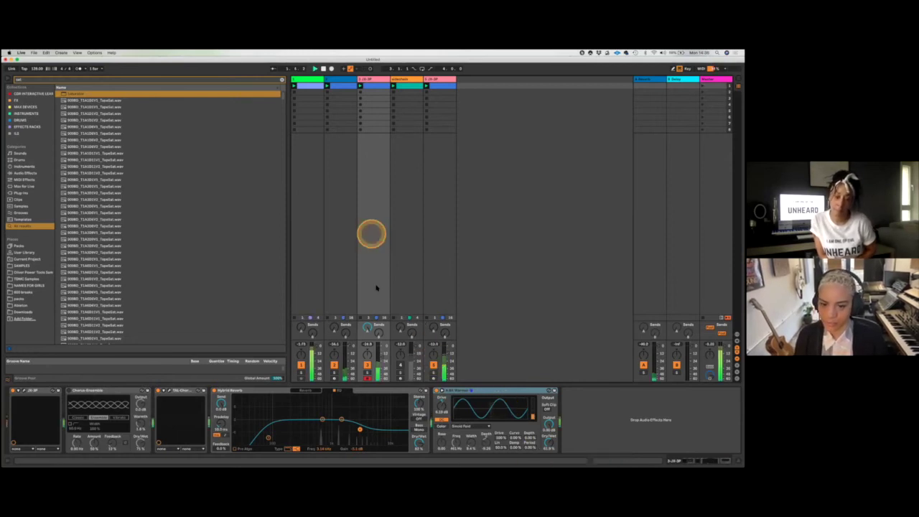
{"action": "left_click", "coordinate": [366, 370]}
{"action": "left_click", "coordinate": [510, 448]}
{"action": "left_click", "coordinate": [548, 446]}
{"action": "left_click", "coordinate": [436, 391]}
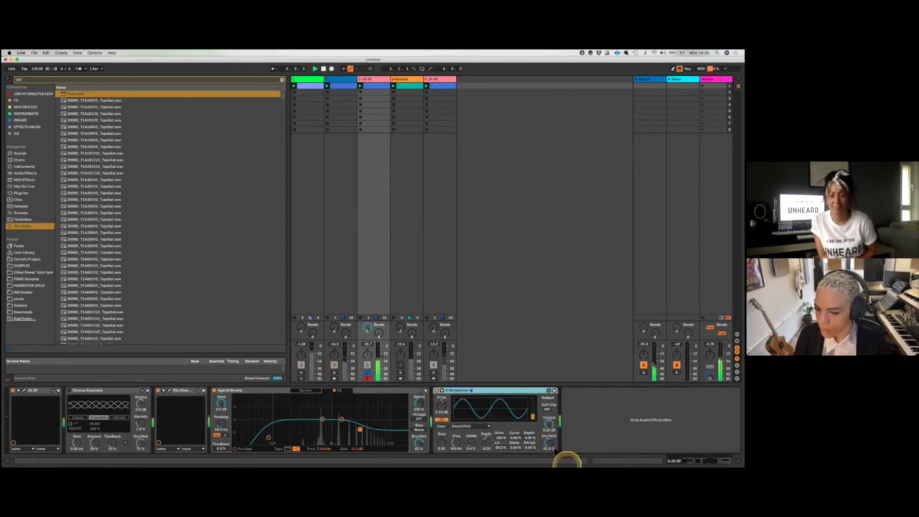
{"action": "left_click", "coordinate": [551, 445]}
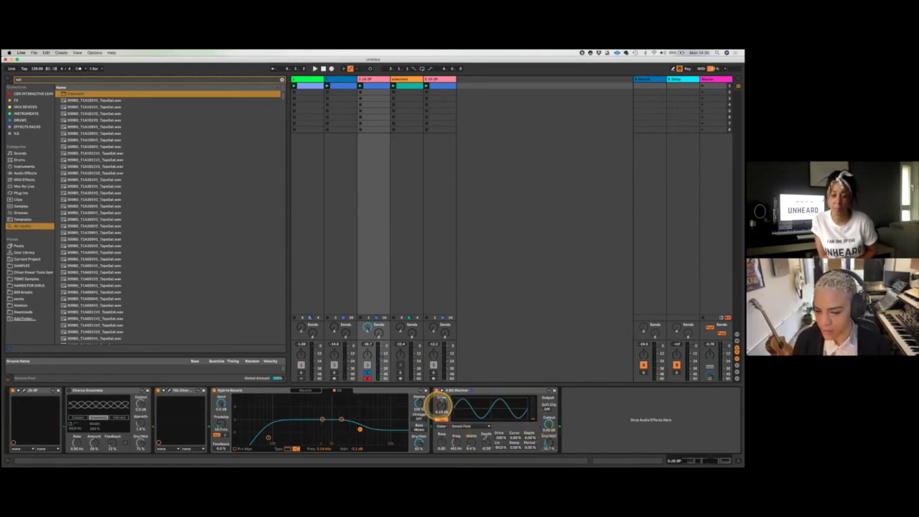
Raise the Saturator's drive to 12.6 dB, adjust its dry/wet and lower its output to compensate.
{"action": "left_click", "coordinate": [442, 406]}
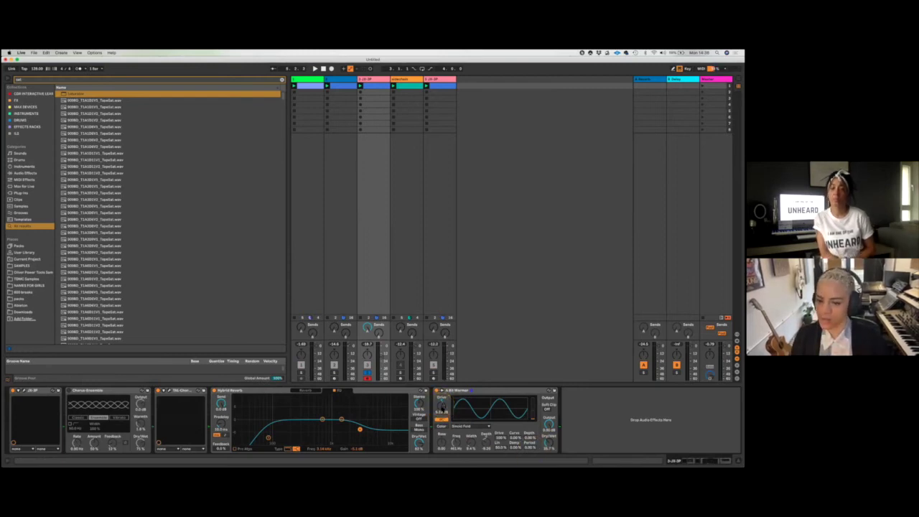
{"action": "left_click", "coordinate": [441, 407]}
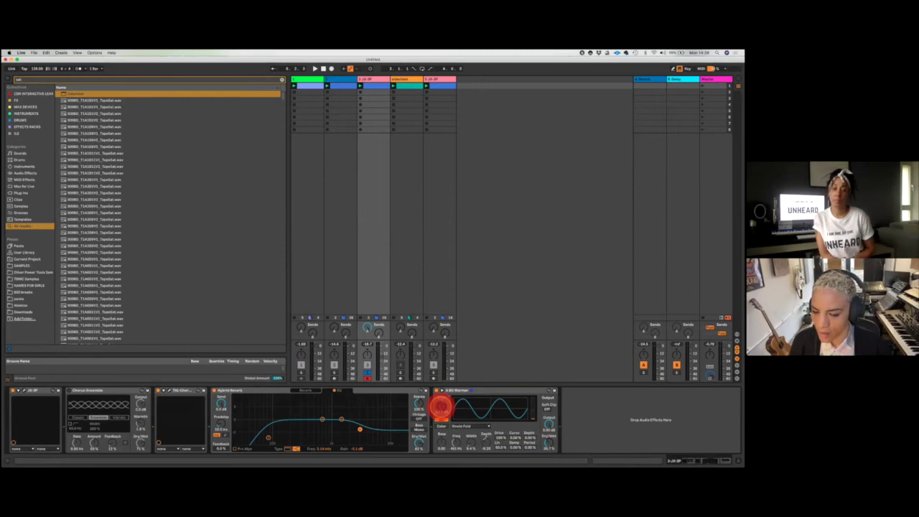
{"action": "left_click", "coordinate": [551, 447]}
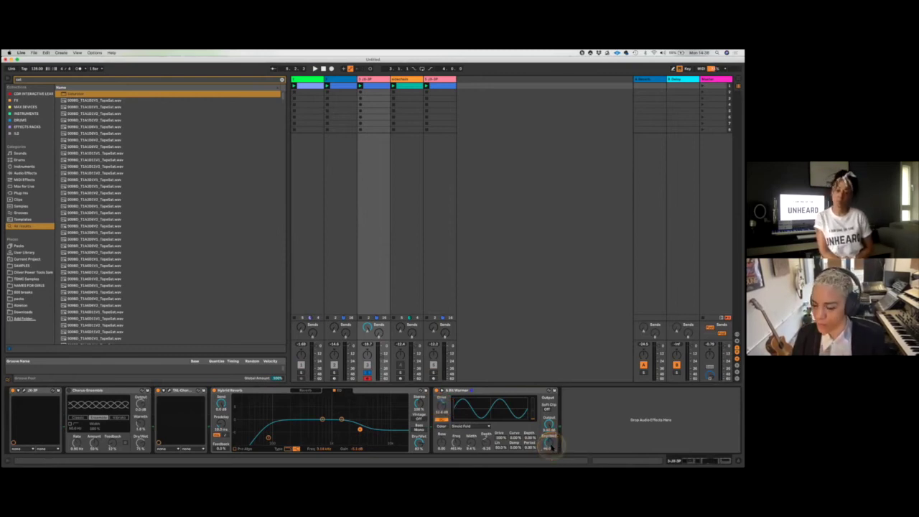
{"action": "left_click", "coordinate": [549, 425]}
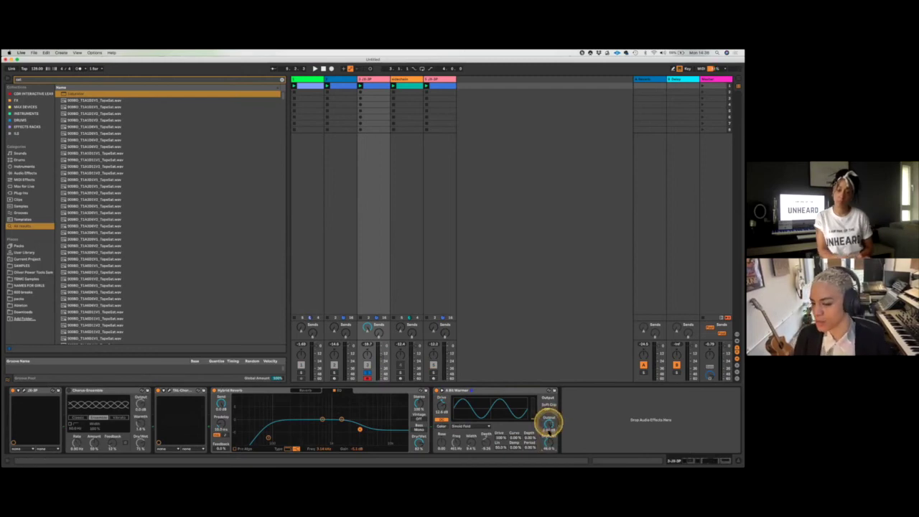
{"action": "left_click_drag", "start_coordinate": [435, 404], "coordinate": [440, 416]}
{"action": "key", "text": "fn"}
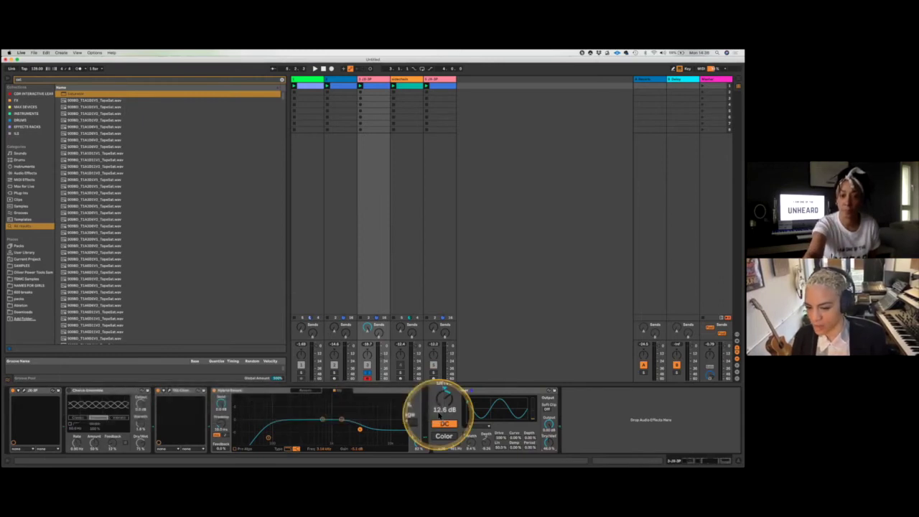
{"action": "left_click", "coordinate": [547, 428]}
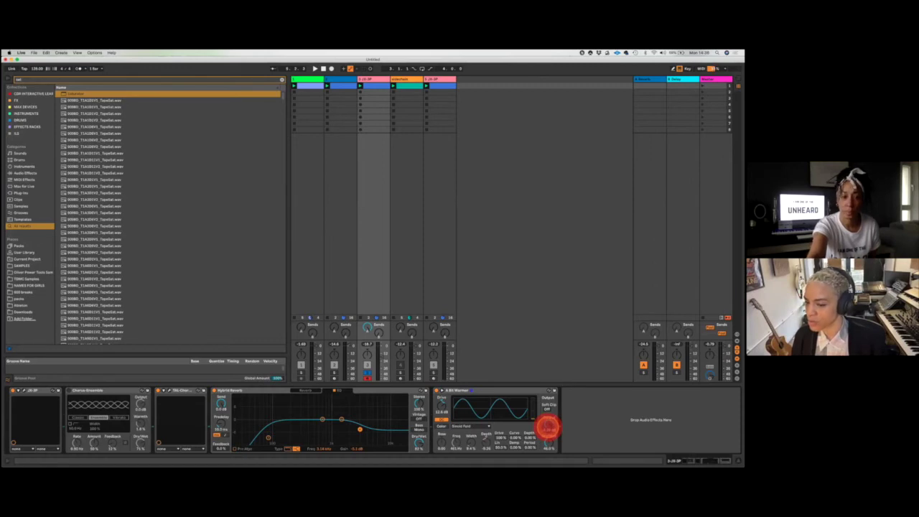
{"action": "left_click", "coordinate": [547, 428]}
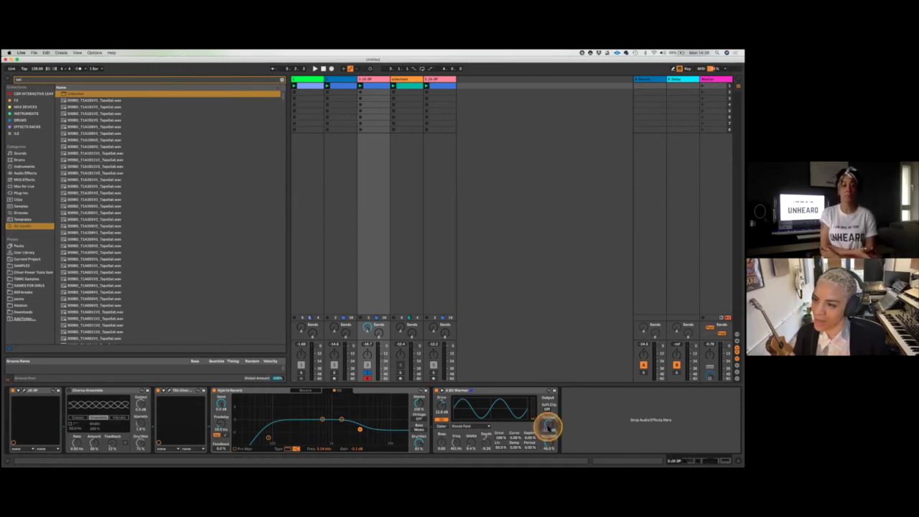
Audition the Saturator bypassed and active while adjusting its dry/wet, and take the JX-3P track out of solo to hear the full mix.
{"action": "key", "text": "space"}
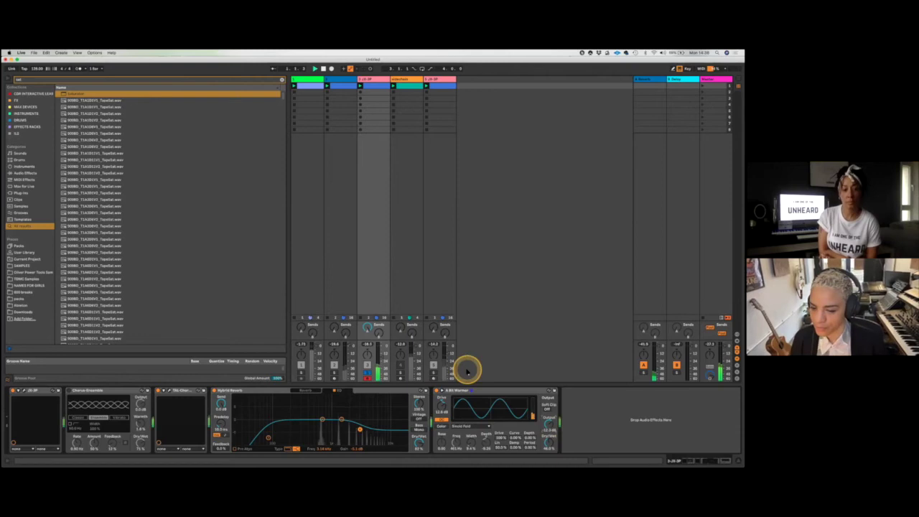
{"action": "left_click", "coordinate": [438, 393]}
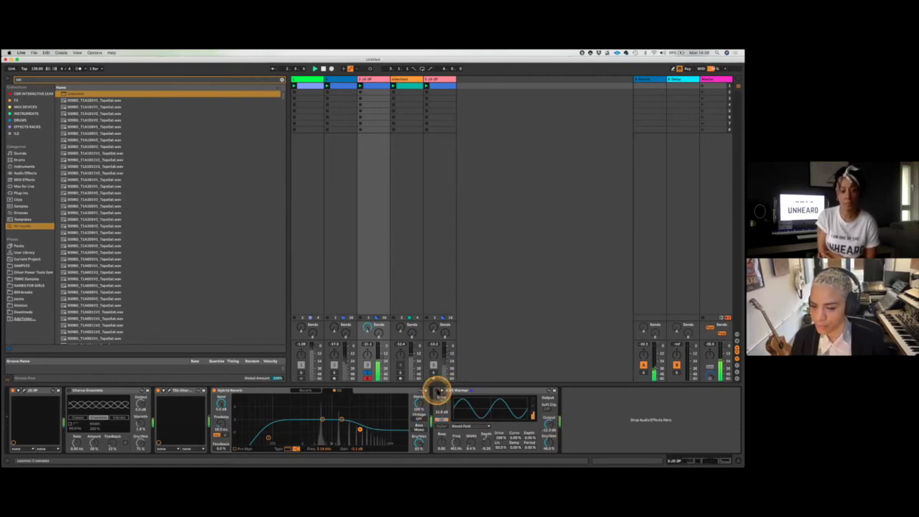
{"action": "left_click", "coordinate": [549, 443]}
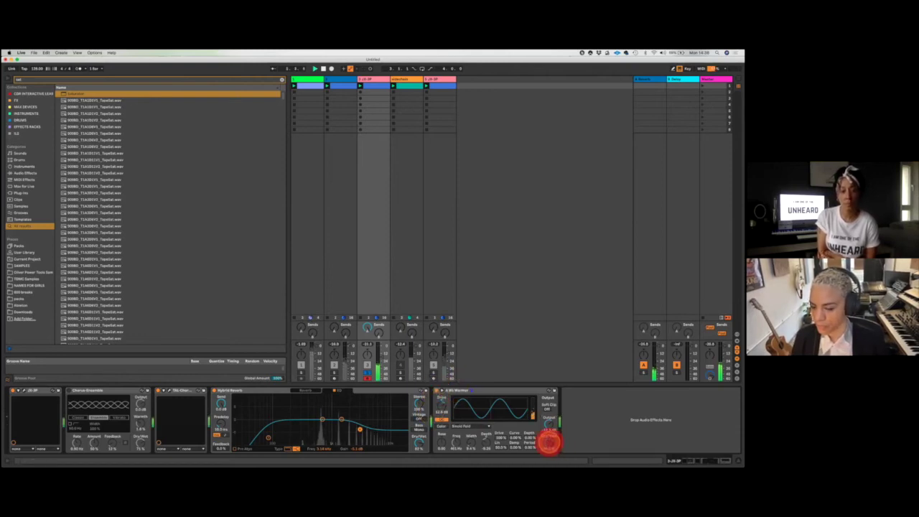
{"action": "left_click", "coordinate": [438, 392]}
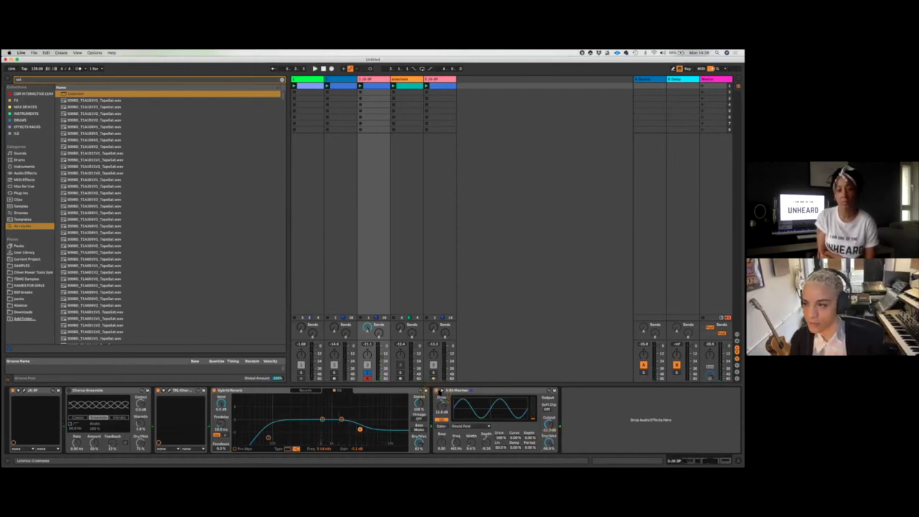
{"action": "left_click", "coordinate": [367, 374]}
{"action": "key", "text": "space"}
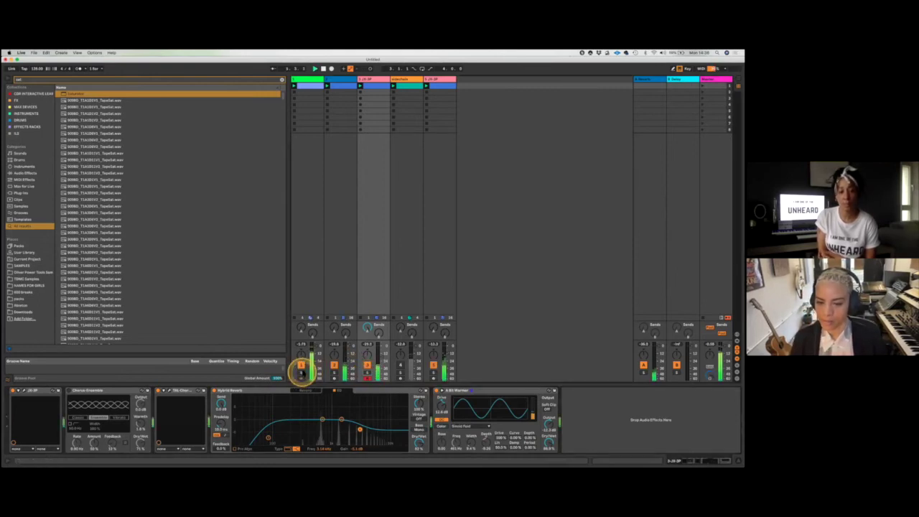
Solo the first track, search the browser for "fatten" and load Sausage Fattener onto that track.
{"action": "left_click", "coordinate": [311, 82]}
{"action": "key", "text": "super+f"}
{"action": "type", "text": "fat"}
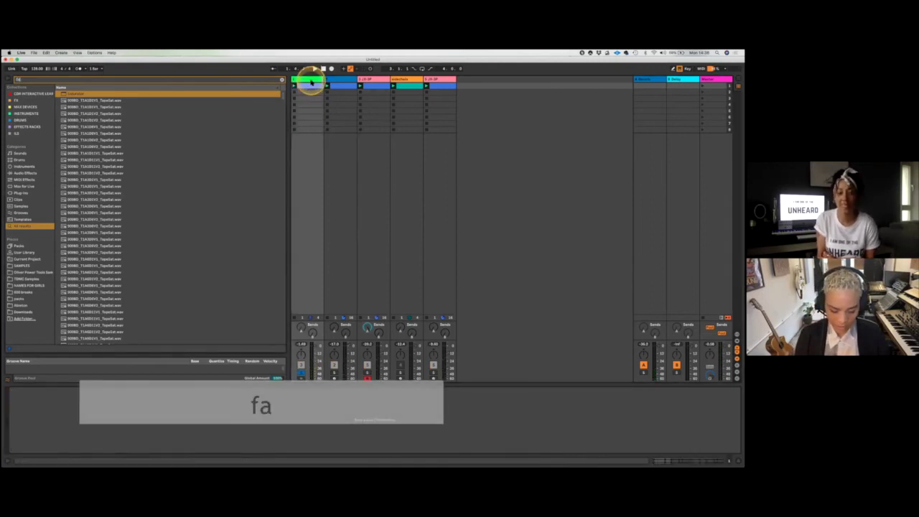
{"action": "type", "text": "t"}
{"action": "key", "text": "BackSpace"}
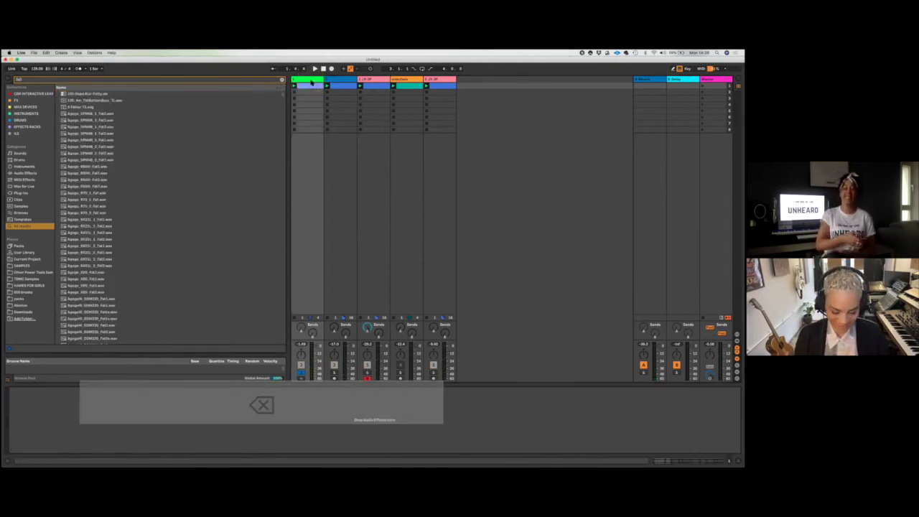
{"action": "type", "text": "ten"}
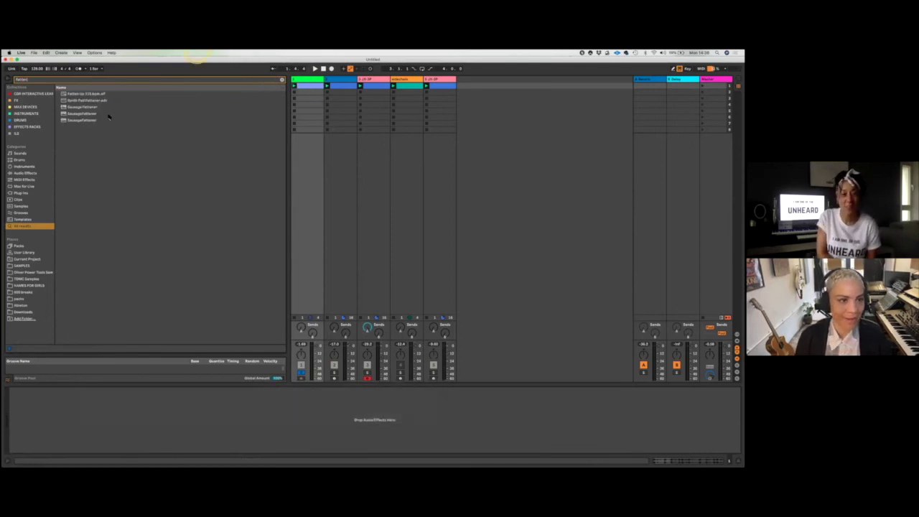
{"action": "double_click", "coordinate": [82, 107]}
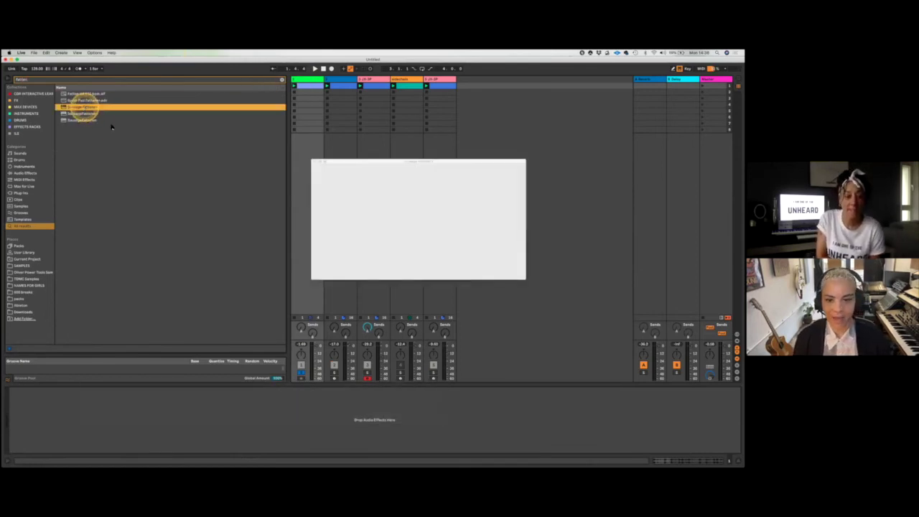
{"action": "left_click", "coordinate": [564, 208]}
{"action": "left_click", "coordinate": [643, 199]}
{"action": "left_click", "coordinate": [525, 277]}
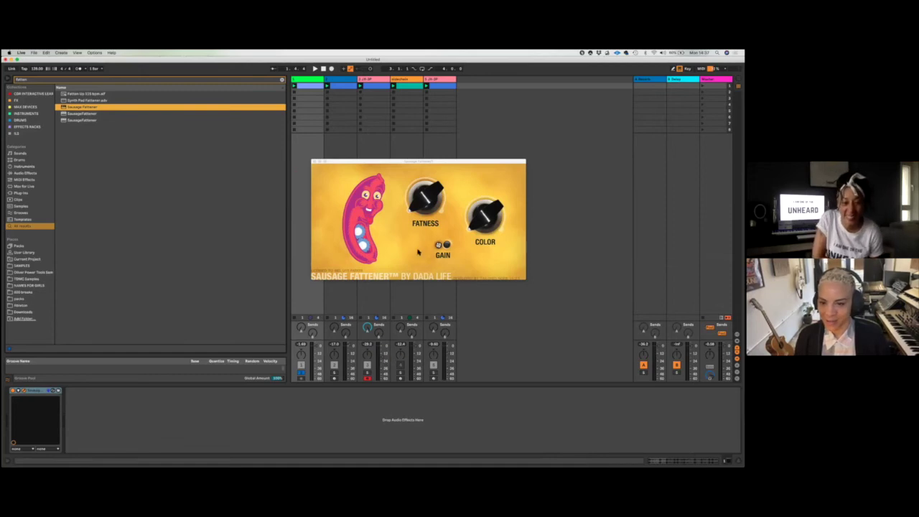
Play the soloed first track and raise Sausage Fattener's Fatness and Color.
{"action": "left_click", "coordinate": [300, 317]}
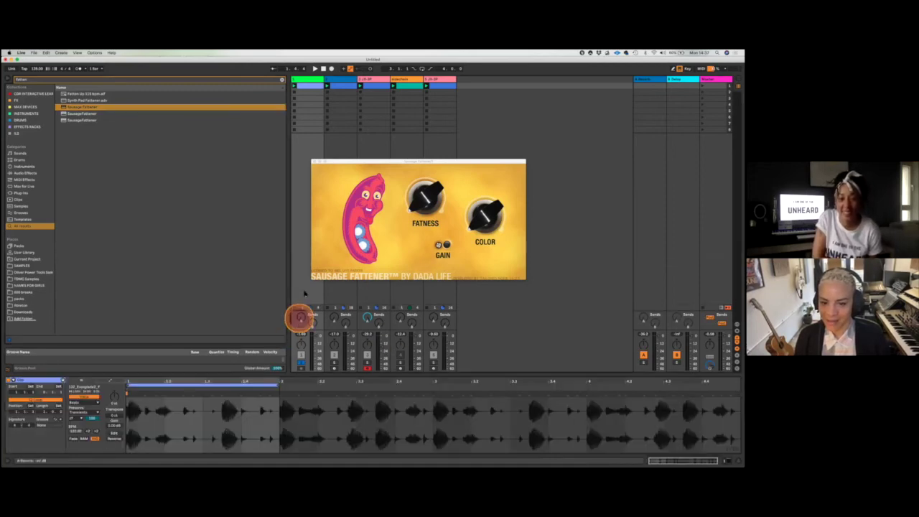
{"action": "left_click", "coordinate": [305, 289]}
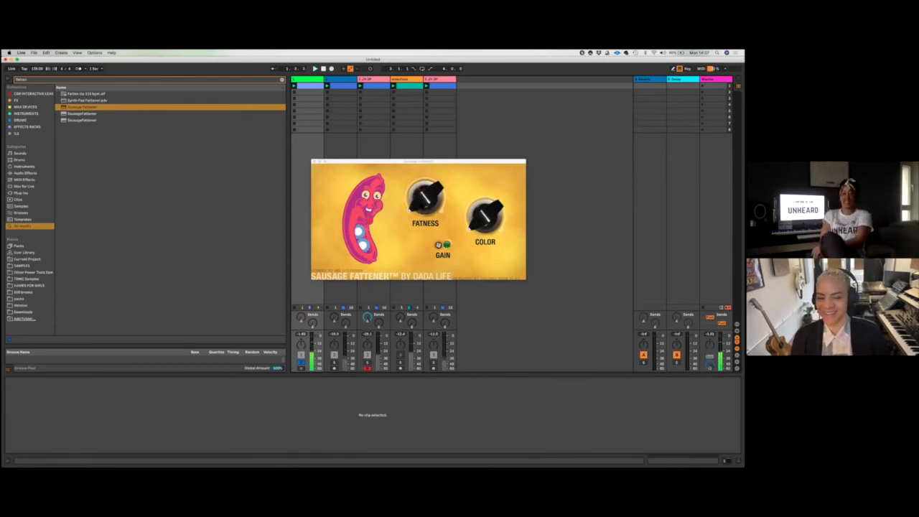
{"action": "mouse_move", "coordinate": [425, 200]}
{"action": "left_mouse_down"}
{"action": "mouse_move", "coordinate": [417, 175]}
{"action": "mouse_move", "coordinate": [418, 193]}
{"action": "left_mouse_up"}
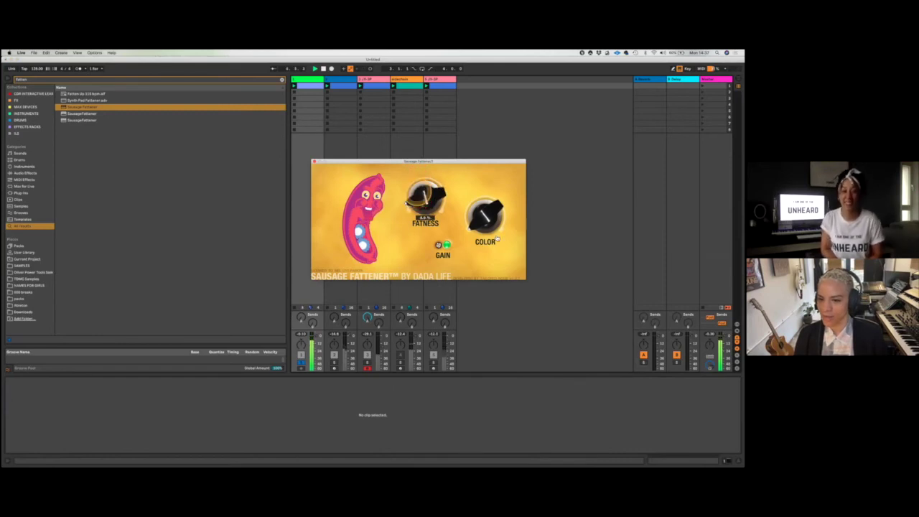
{"action": "left_click_drag", "start_coordinate": [486, 220], "coordinate": [473, 181]}
{"action": "left_click_drag", "start_coordinate": [425, 202], "coordinate": [425, 188]}
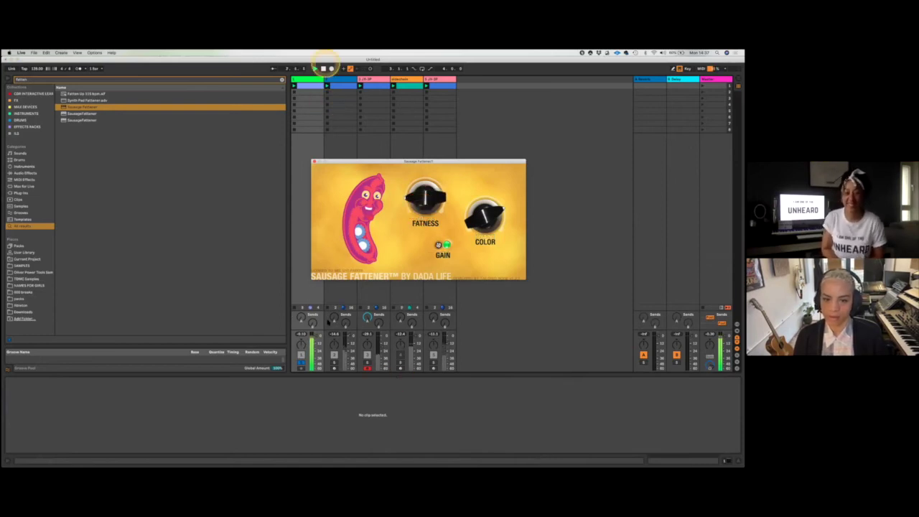
Take the first track out of solo and adjust its volume and the JX-3P track's volume in the full mix.
{"action": "left_click", "coordinate": [302, 362]}
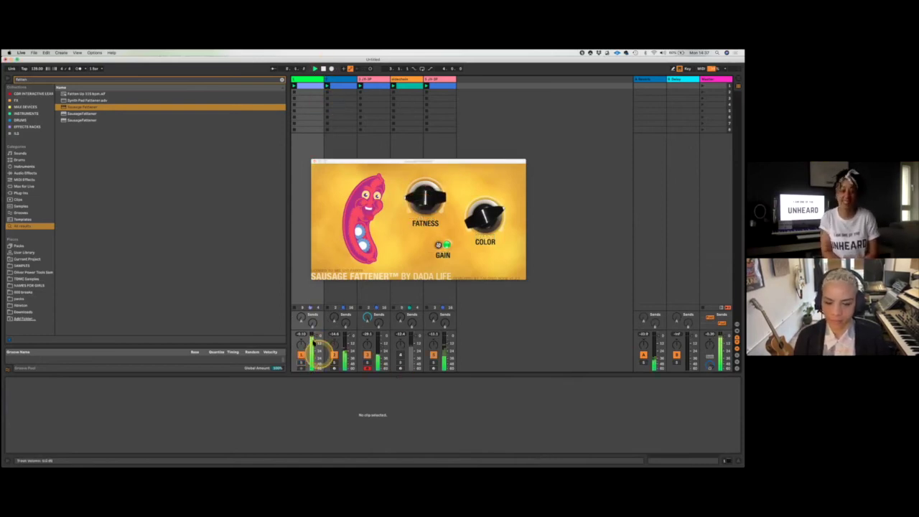
{"action": "left_click", "coordinate": [312, 335]}
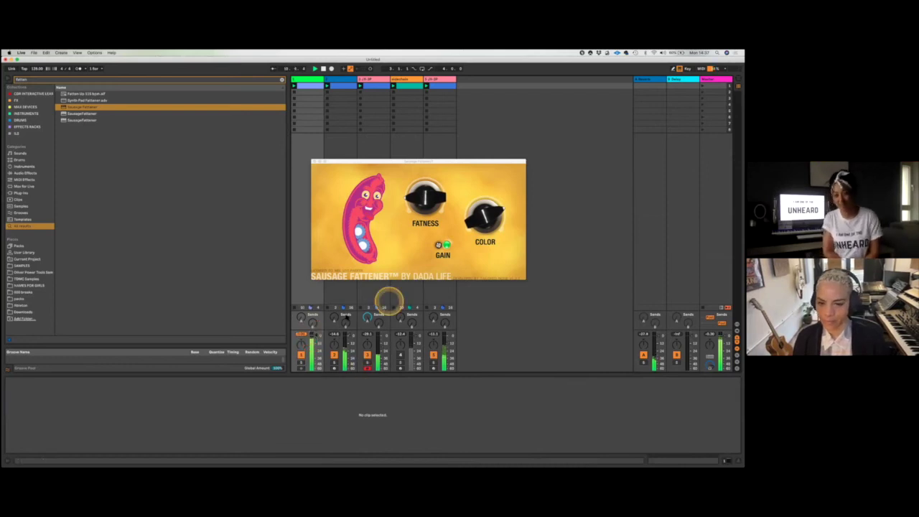
{"action": "left_click_drag", "start_coordinate": [383, 356], "coordinate": [380, 354]}
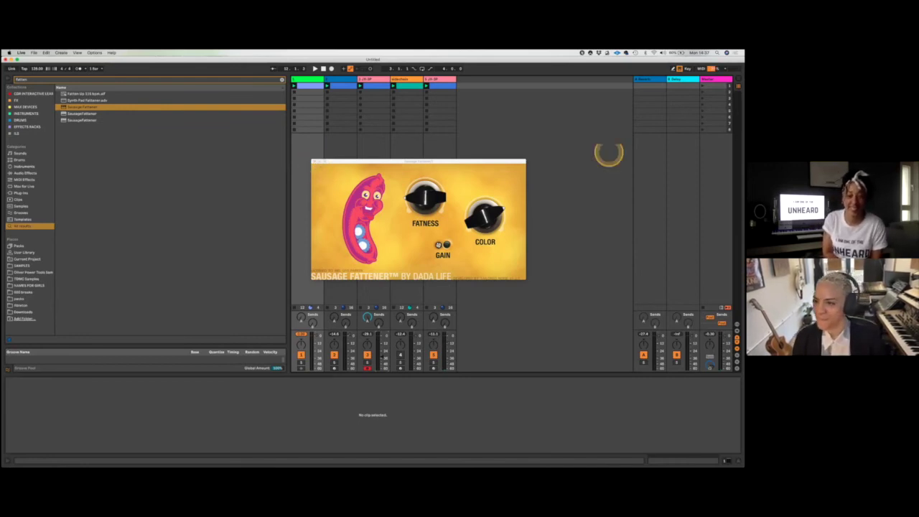
{"action": "left_click", "coordinate": [594, 130]}
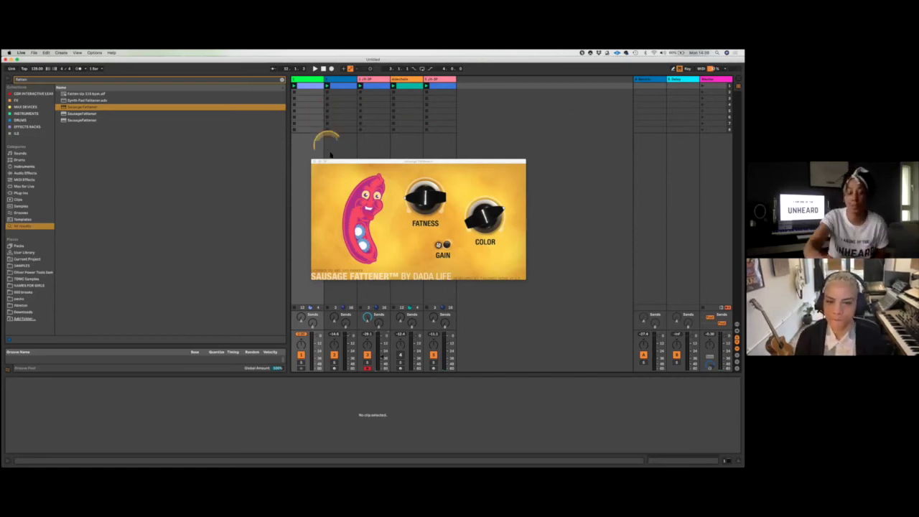
{"action": "left_click", "coordinate": [321, 121]}
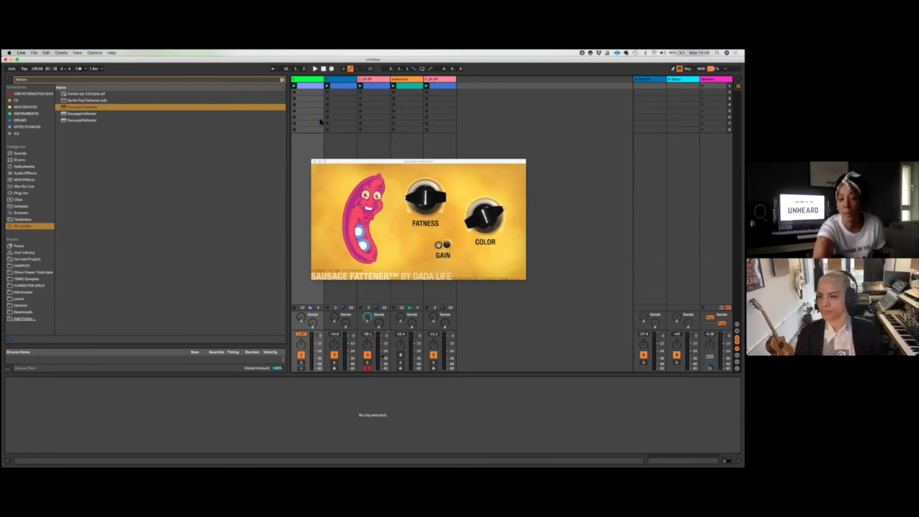
{"action": "left_click", "coordinate": [585, 131]}
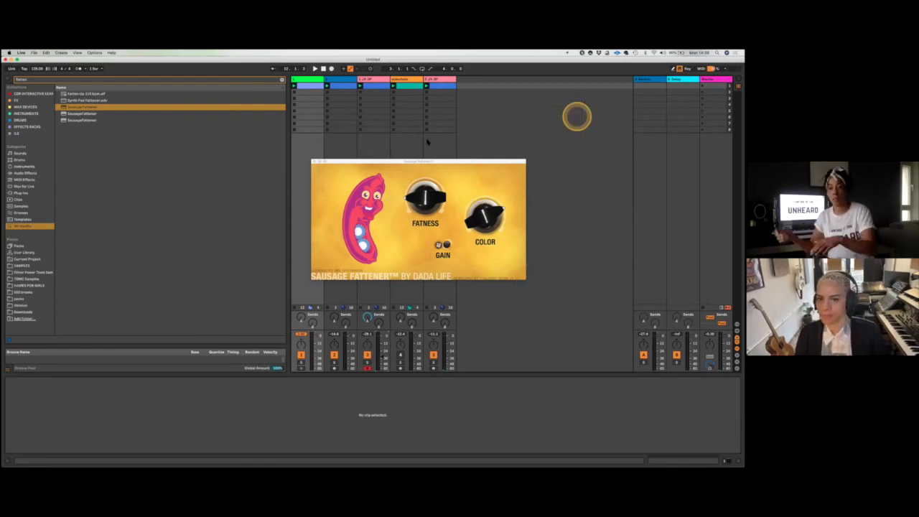
{"action": "left_click", "coordinate": [320, 117]}
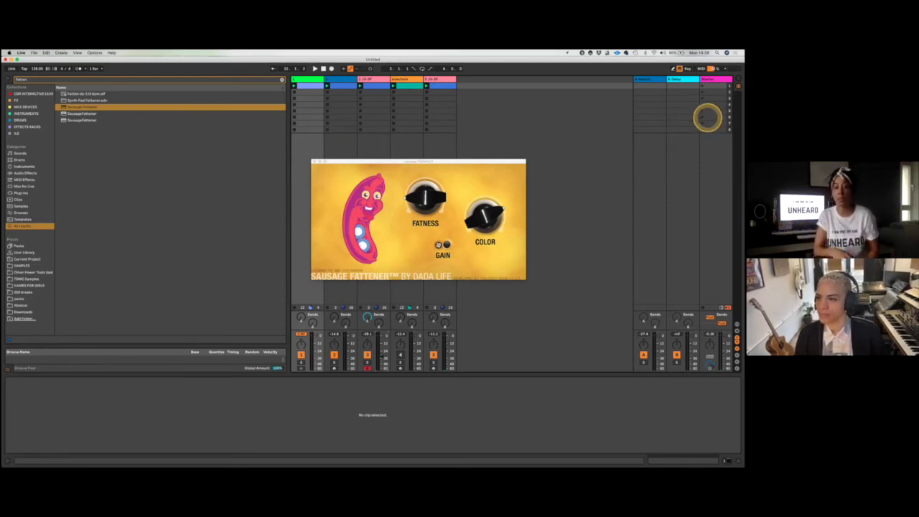
{"action": "left_click_drag", "start_coordinate": [713, 127], "coordinate": [667, 226]}
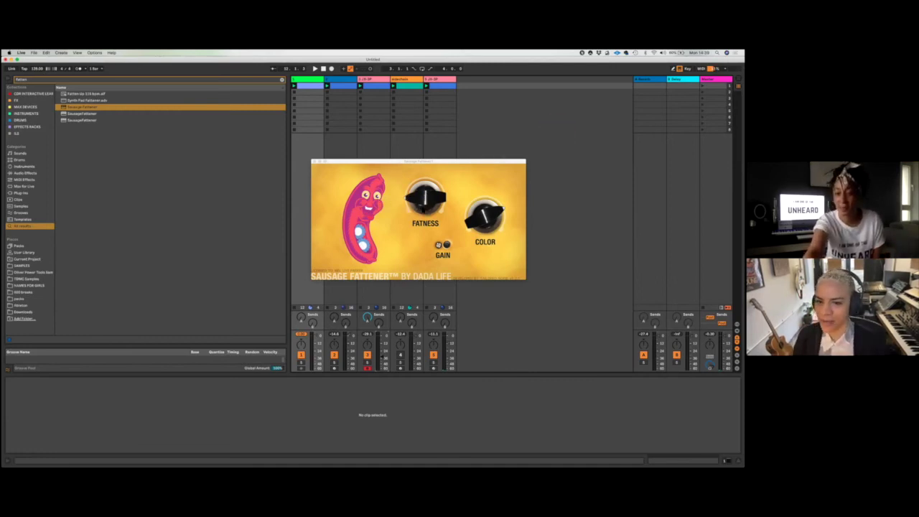
Move the Sausage Fattener window clear of the first track and the mixer controls.
{"action": "left_click_drag", "start_coordinate": [447, 158], "coordinate": [407, 147]}
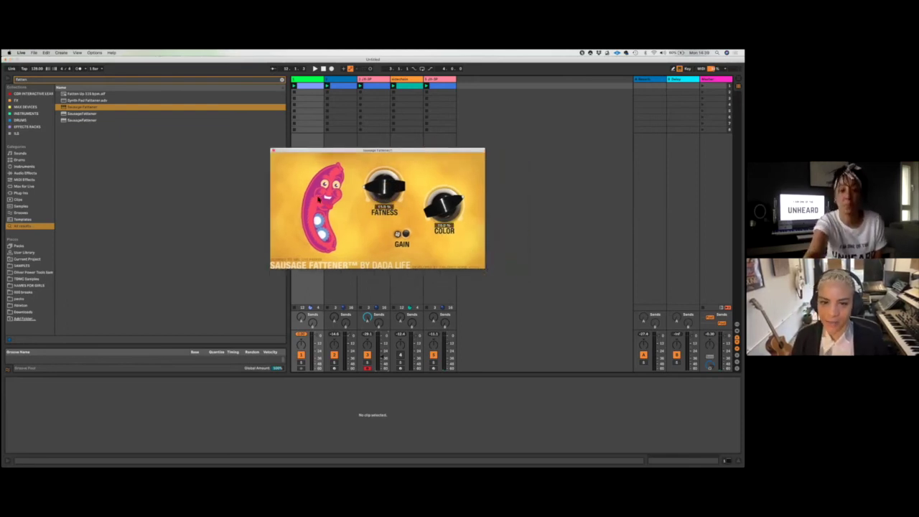
{"action": "left_click_drag", "start_coordinate": [282, 153], "coordinate": [315, 197]}
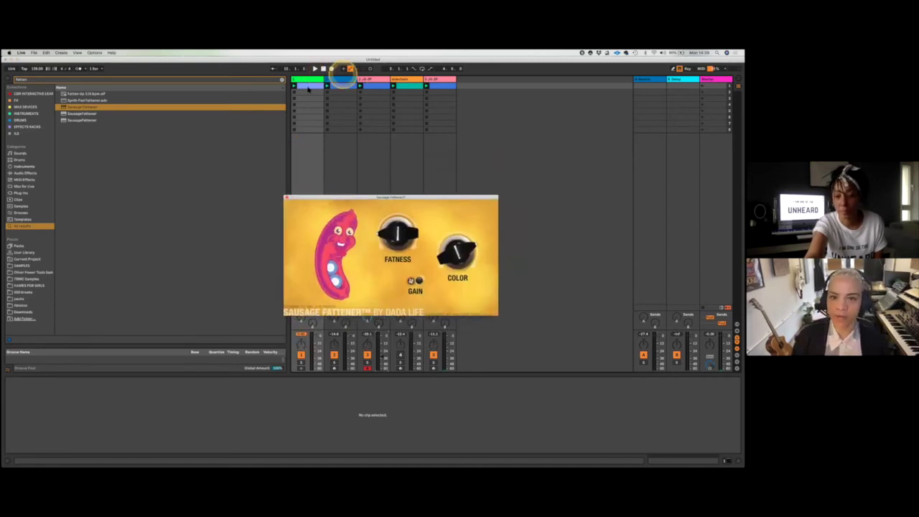
{"action": "left_click_drag", "start_coordinate": [375, 197], "coordinate": [546, 77]}
Select the first track, search the browser for "ott" and load the OTT preset after Sausage Fattener in its device chain.
{"action": "left_click", "coordinate": [309, 78]}
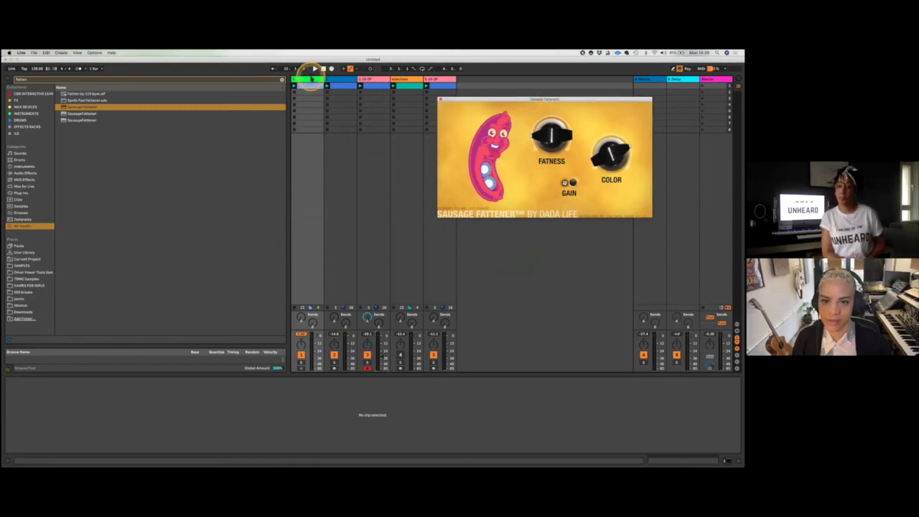
{"action": "key", "text": "super+f"}
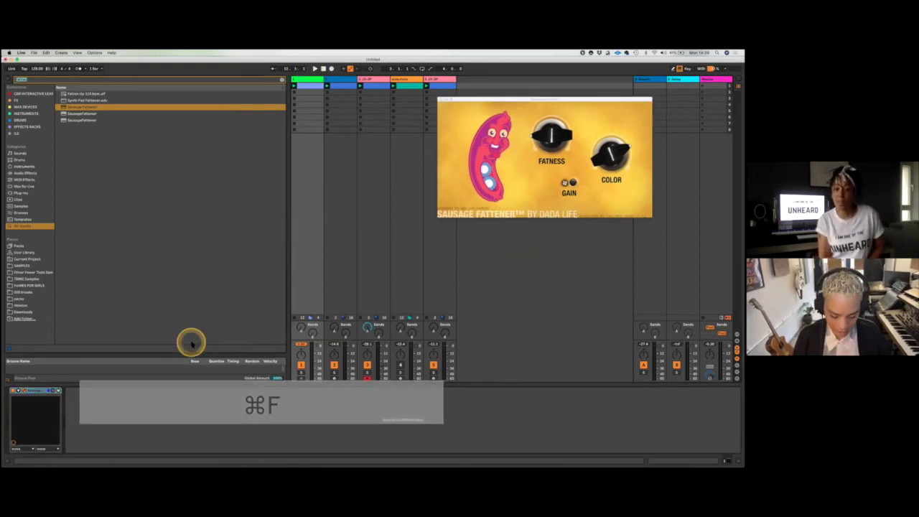
{"action": "type", "text": "ott"}
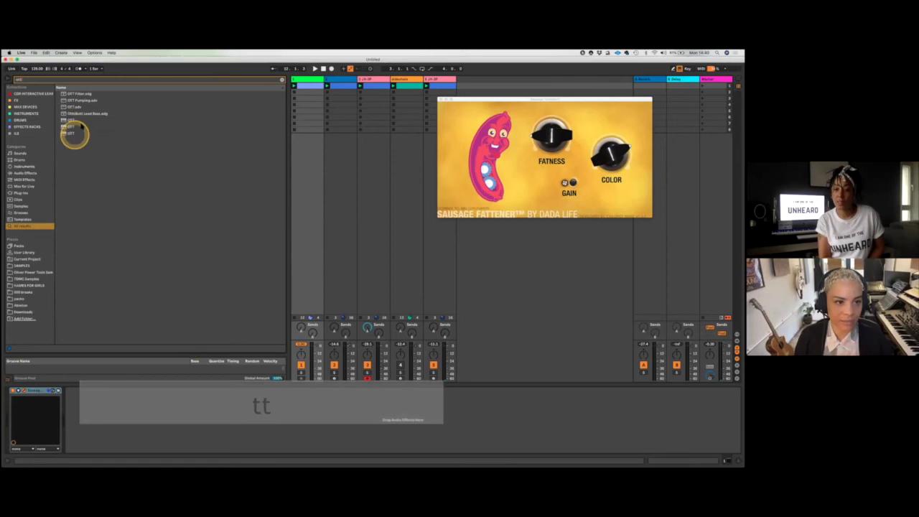
{"action": "left_click_drag", "start_coordinate": [75, 107], "coordinate": [94, 411]}
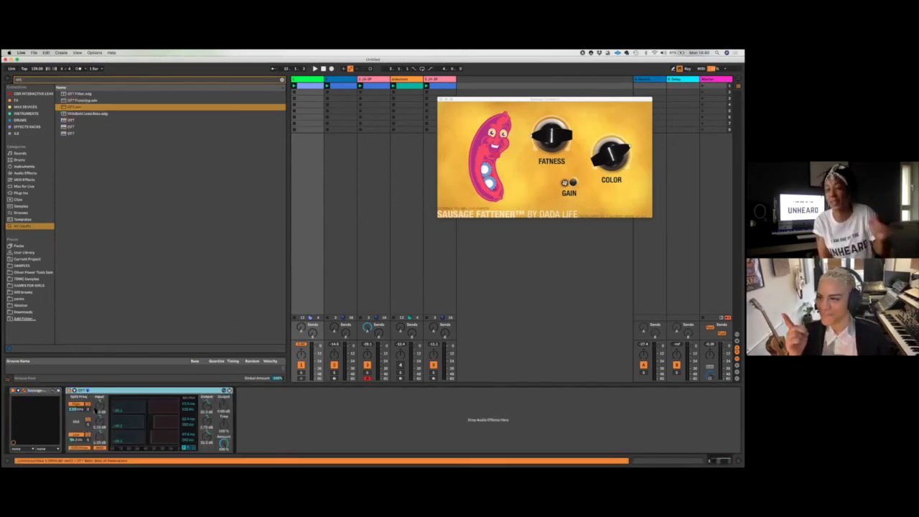
{"action": "left_click", "coordinate": [130, 387]}
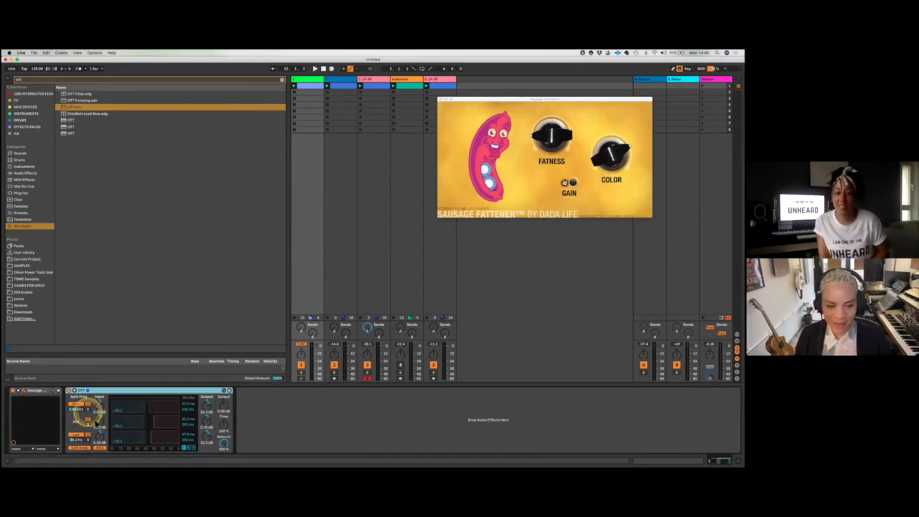
{"action": "left_click", "coordinate": [14, 391]}
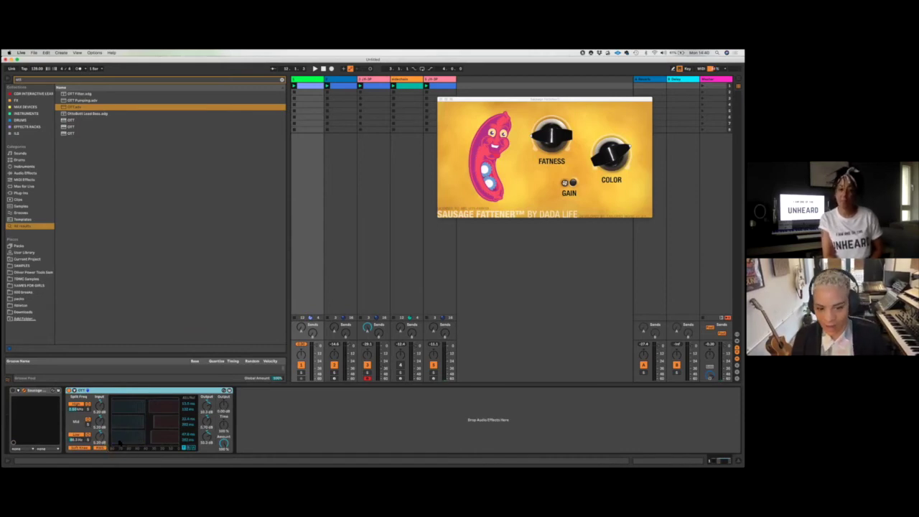
Compare the first track with OTT bypassed and active in the full mix.
{"action": "left_click", "coordinate": [171, 408]}
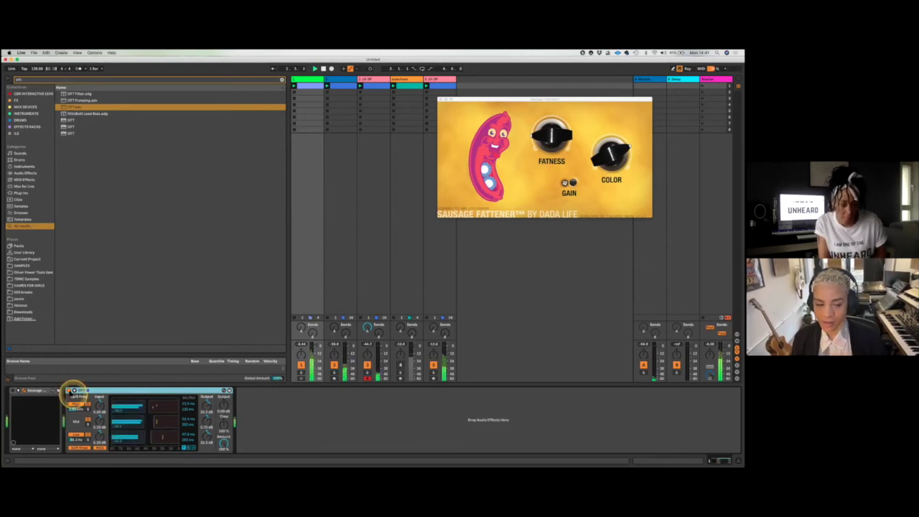
{"action": "left_click", "coordinate": [68, 390]}
{"action": "left_click", "coordinate": [68, 391]}
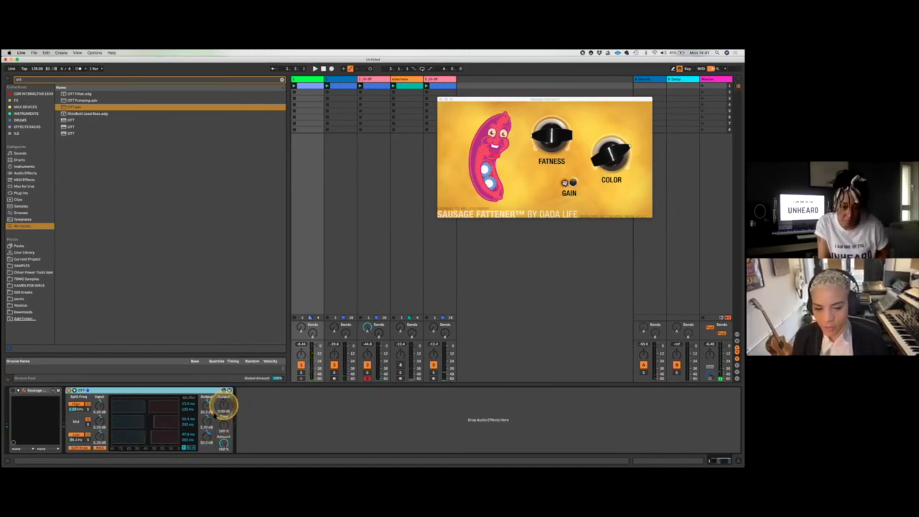
Adjust OTT's overall output level and lower its Amount on the first track.
{"action": "left_click", "coordinate": [224, 406]}
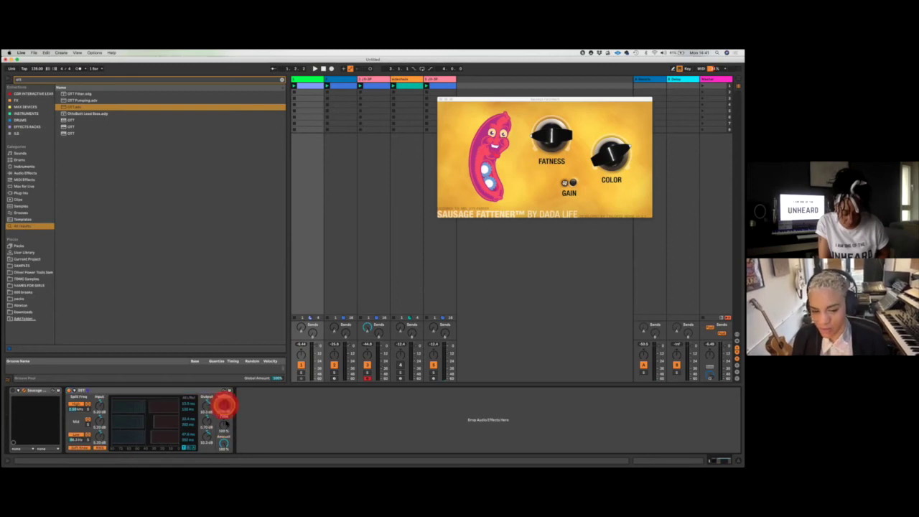
{"action": "left_click", "coordinate": [224, 407]}
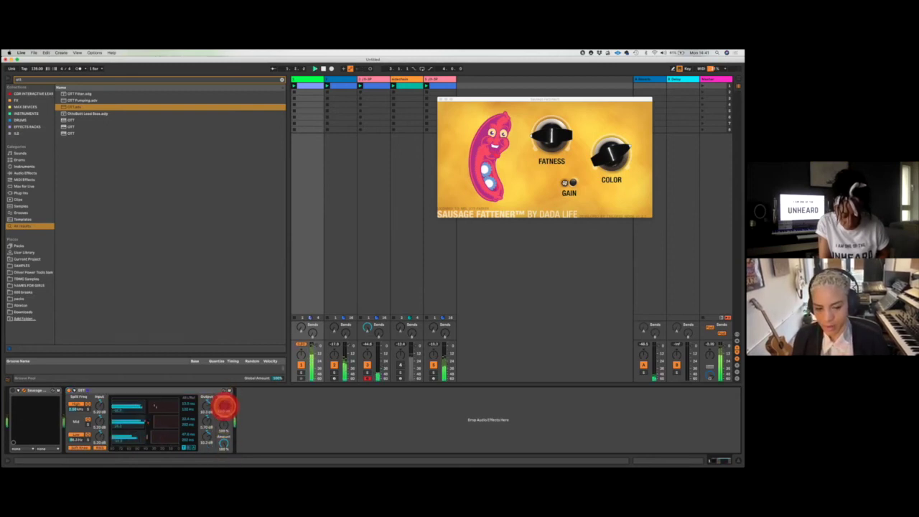
{"action": "left_click", "coordinate": [225, 407]}
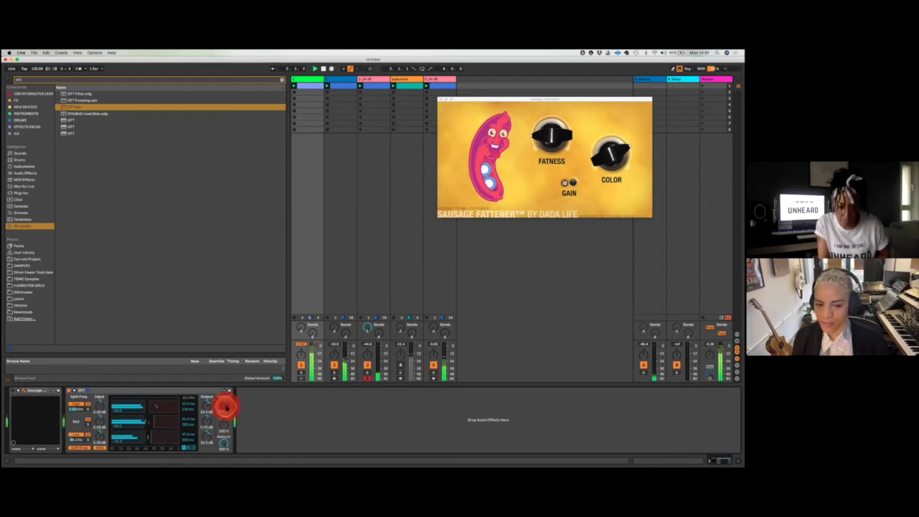
{"action": "left_click", "coordinate": [225, 443]}
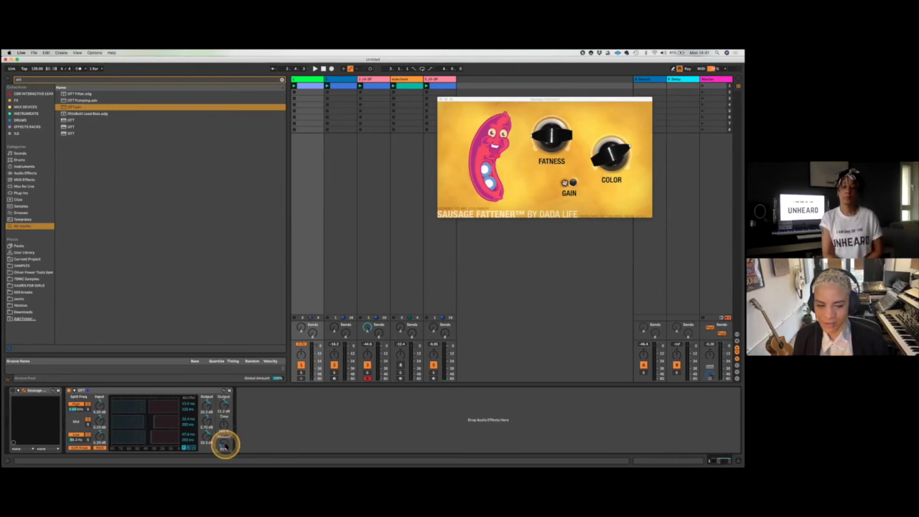
Play the mix and audition OTT bypassed and active while fine-tuning its Amount.
{"action": "key", "text": "space"}
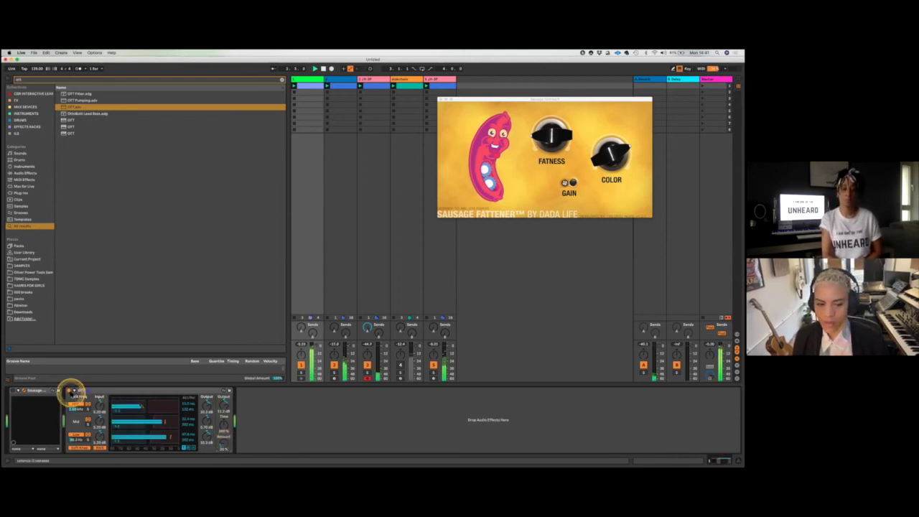
{"action": "left_click", "coordinate": [69, 391]}
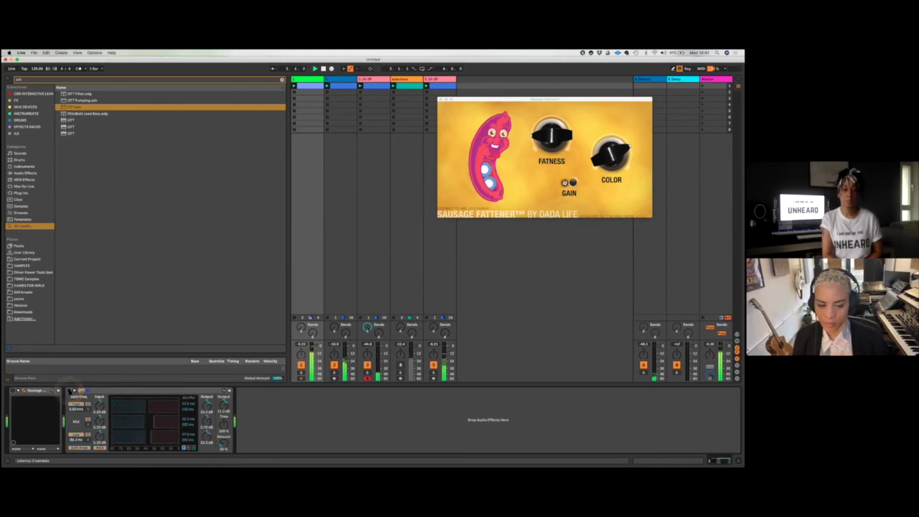
{"action": "left_click", "coordinate": [69, 391]}
{"action": "left_click_drag", "start_coordinate": [222, 441], "coordinate": [222, 441]}
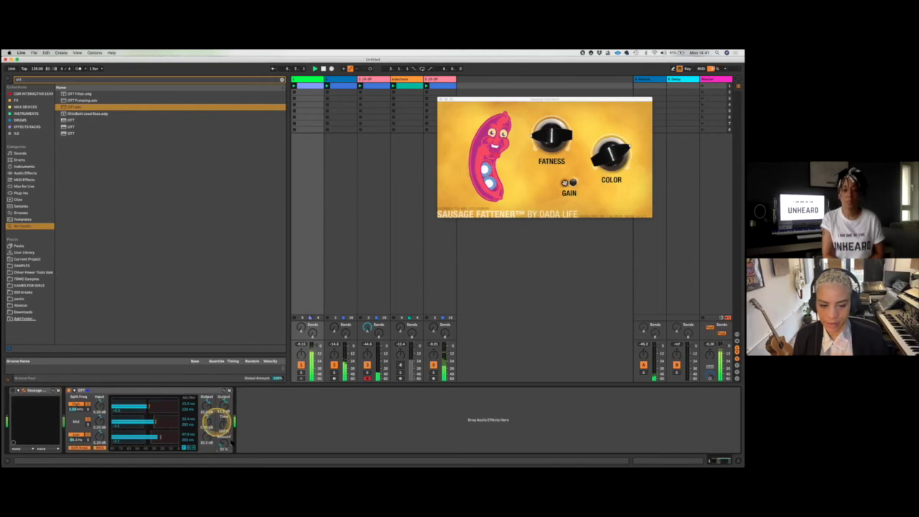
{"action": "left_click", "coordinate": [69, 391]}
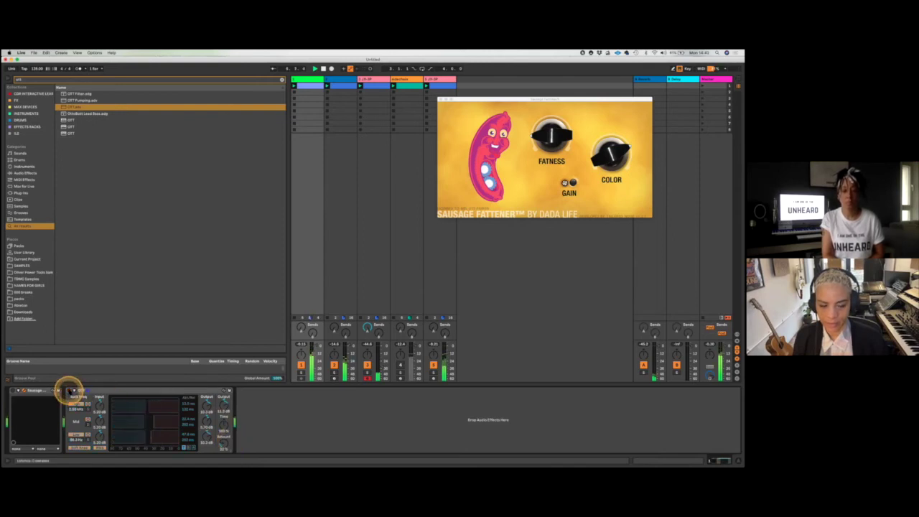
{"action": "left_click", "coordinate": [69, 391]}
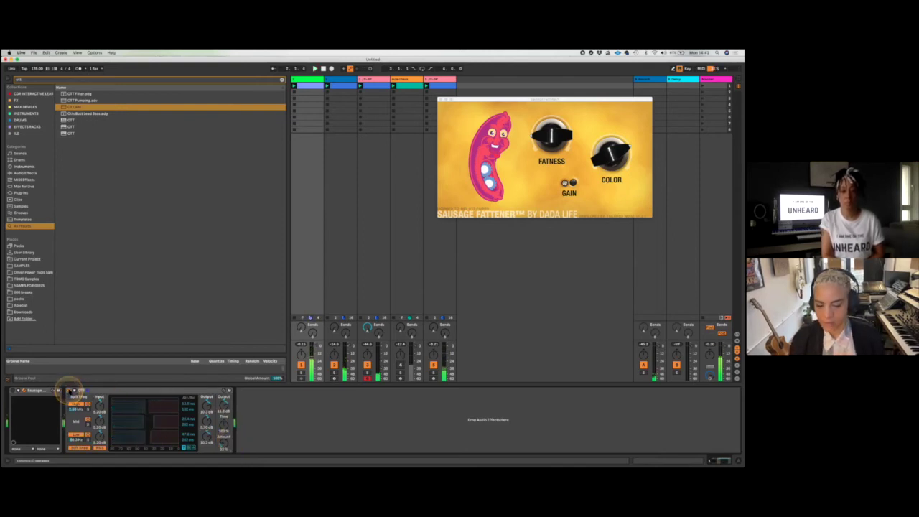